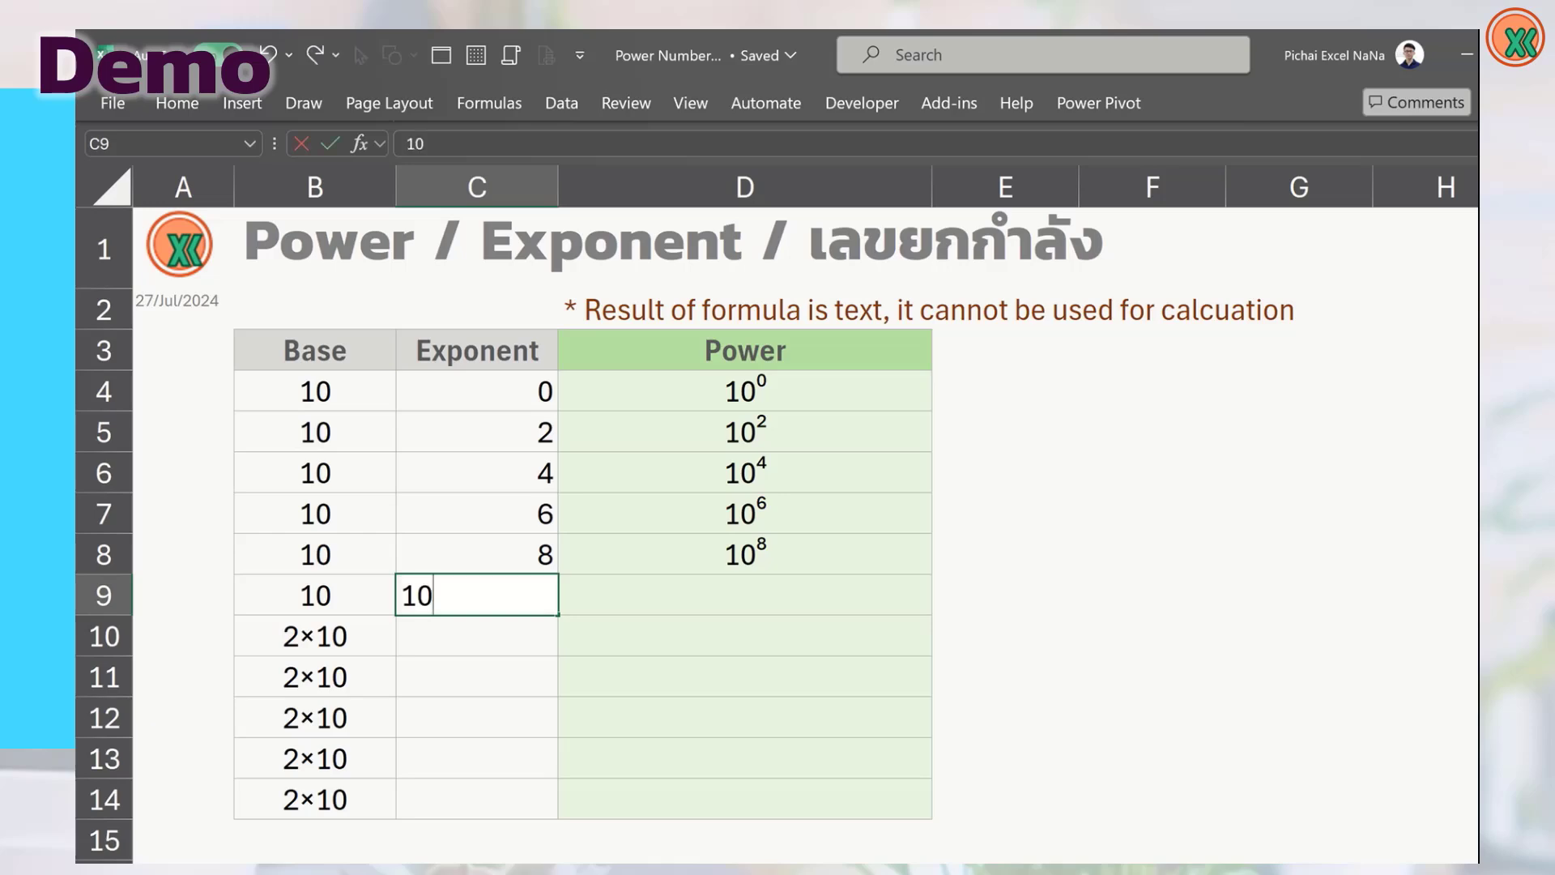
- Complete the Exponent column by confirming 10 in C9 and entering 12, 14, 16, 18 and 20 in cells C10 to C14
{"action": "key", "text": "Return"}
{"action": "type", "text": "12"}
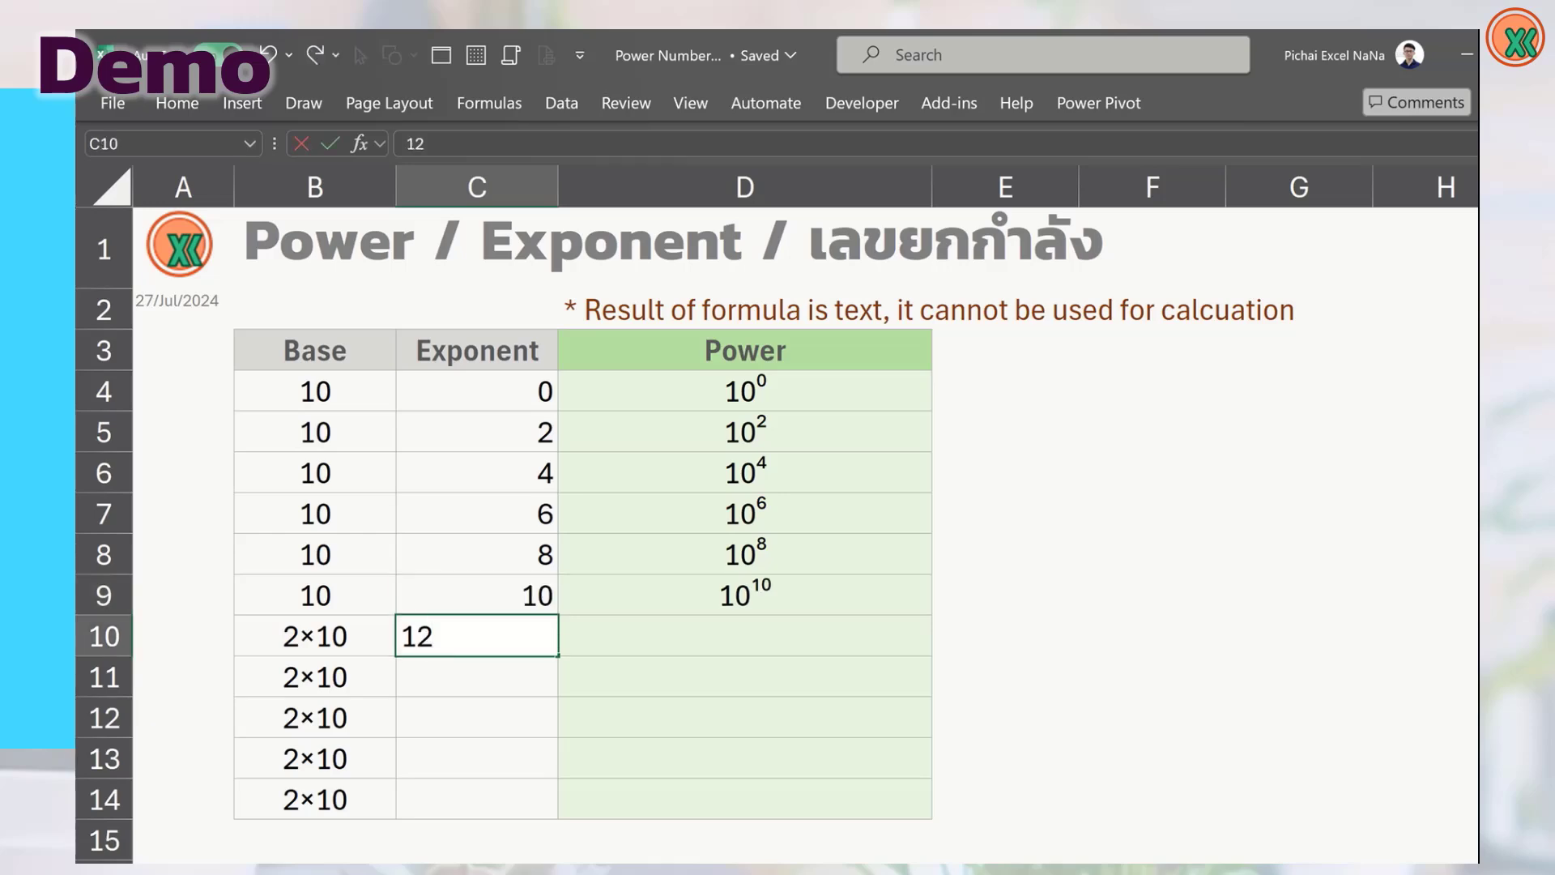
{"action": "key", "text": "Return"}
{"action": "type", "text": "14"}
{"action": "key", "text": "Return"}
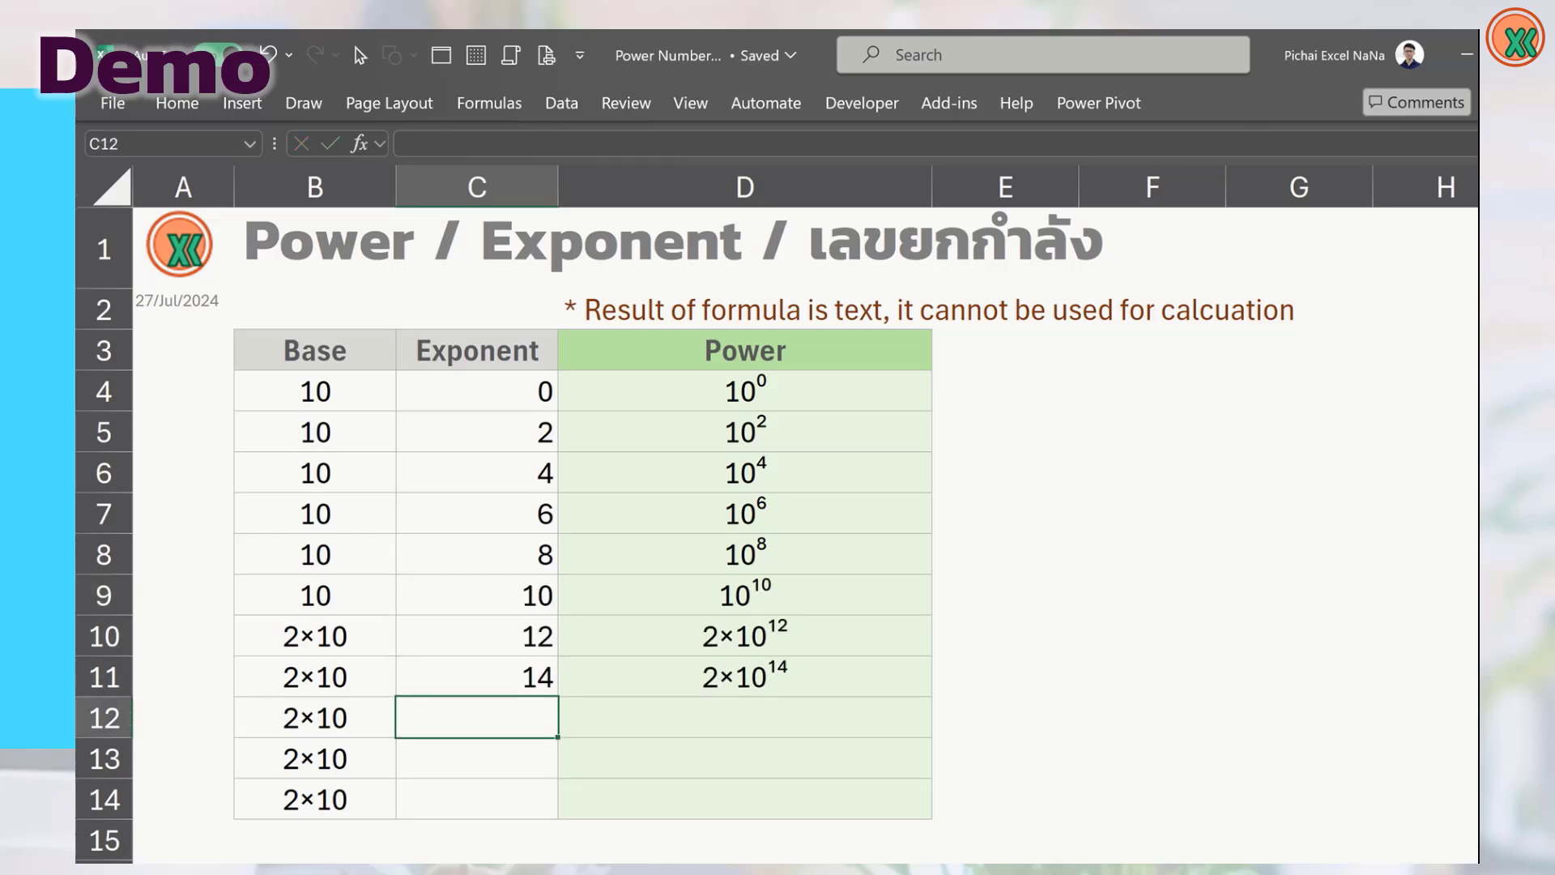
{"action": "type", "text": "16"}
{"action": "key", "text": "Return"}
{"action": "type", "text": "1"}
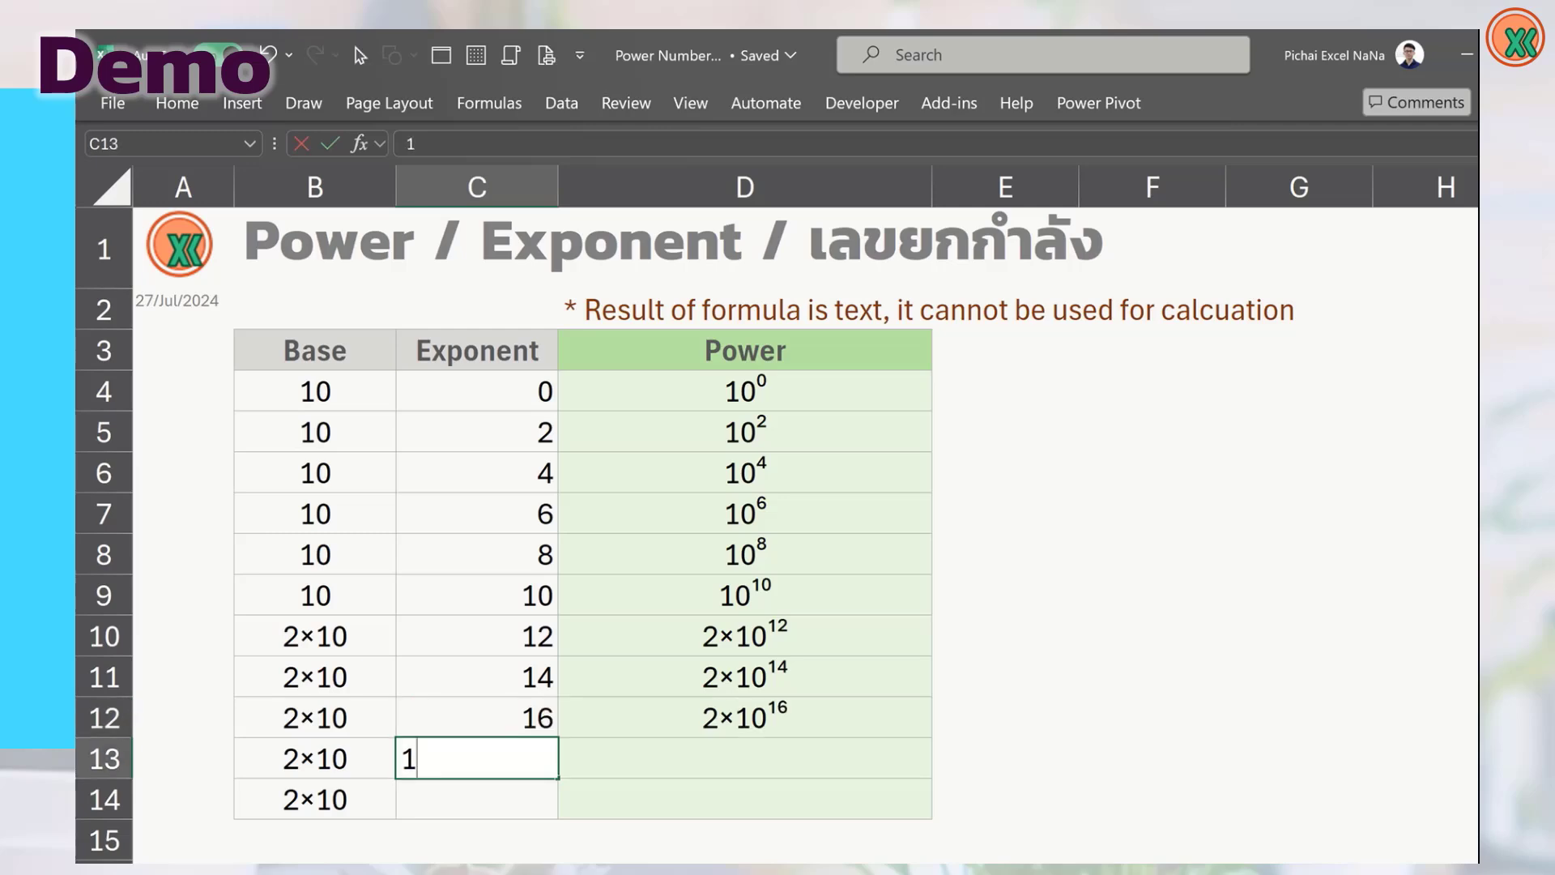
{"action": "type", "text": "8"}
{"action": "key", "text": "Return"}
{"action": "type", "text": "20"}
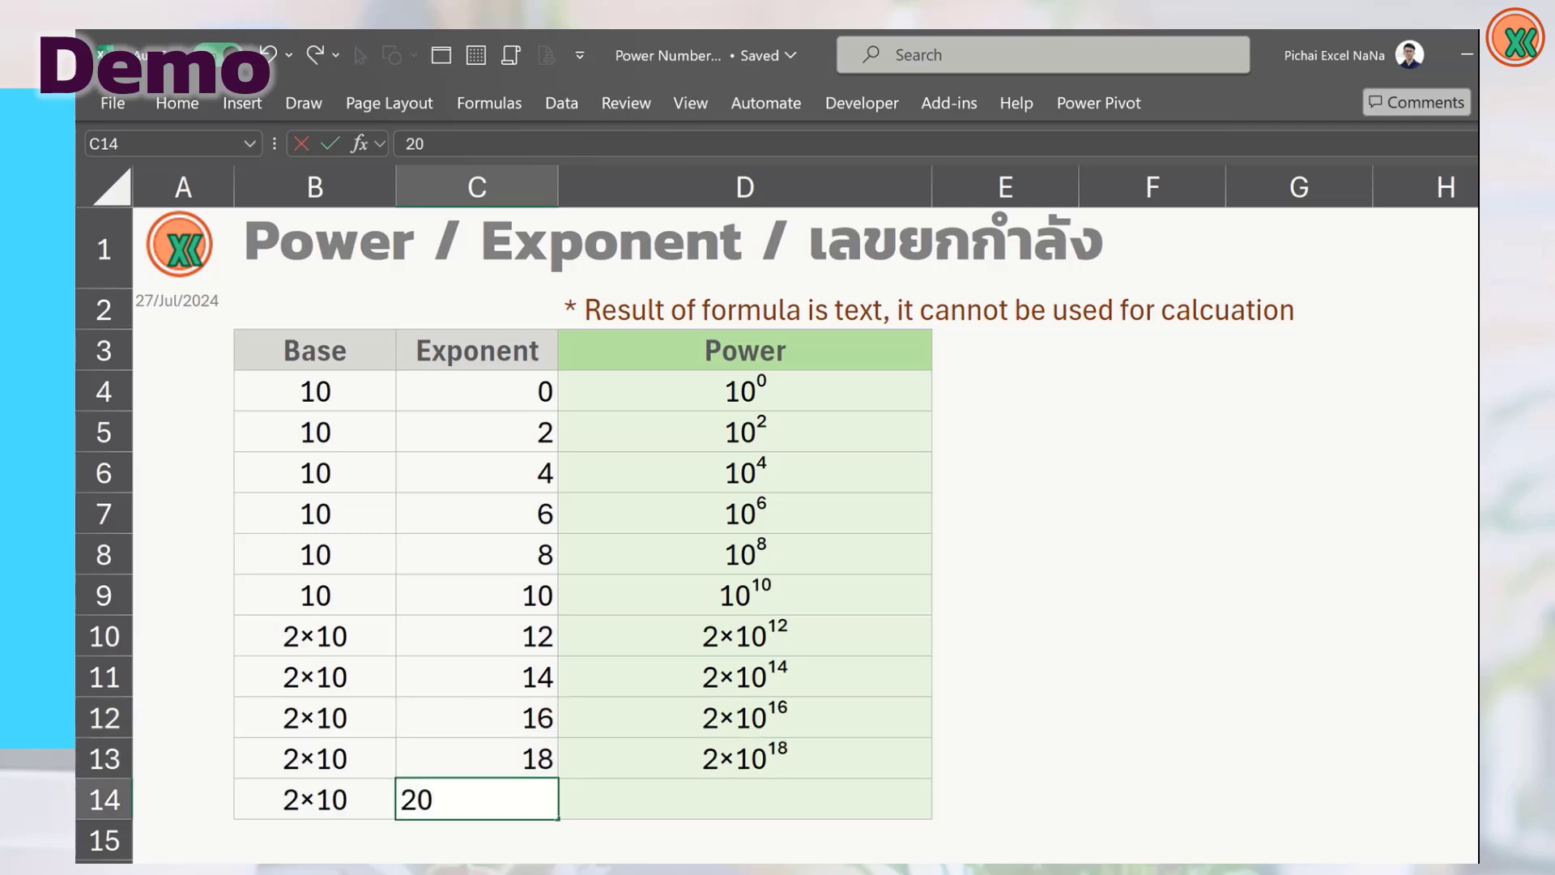
{"action": "key", "text": "ctrl+Return"}
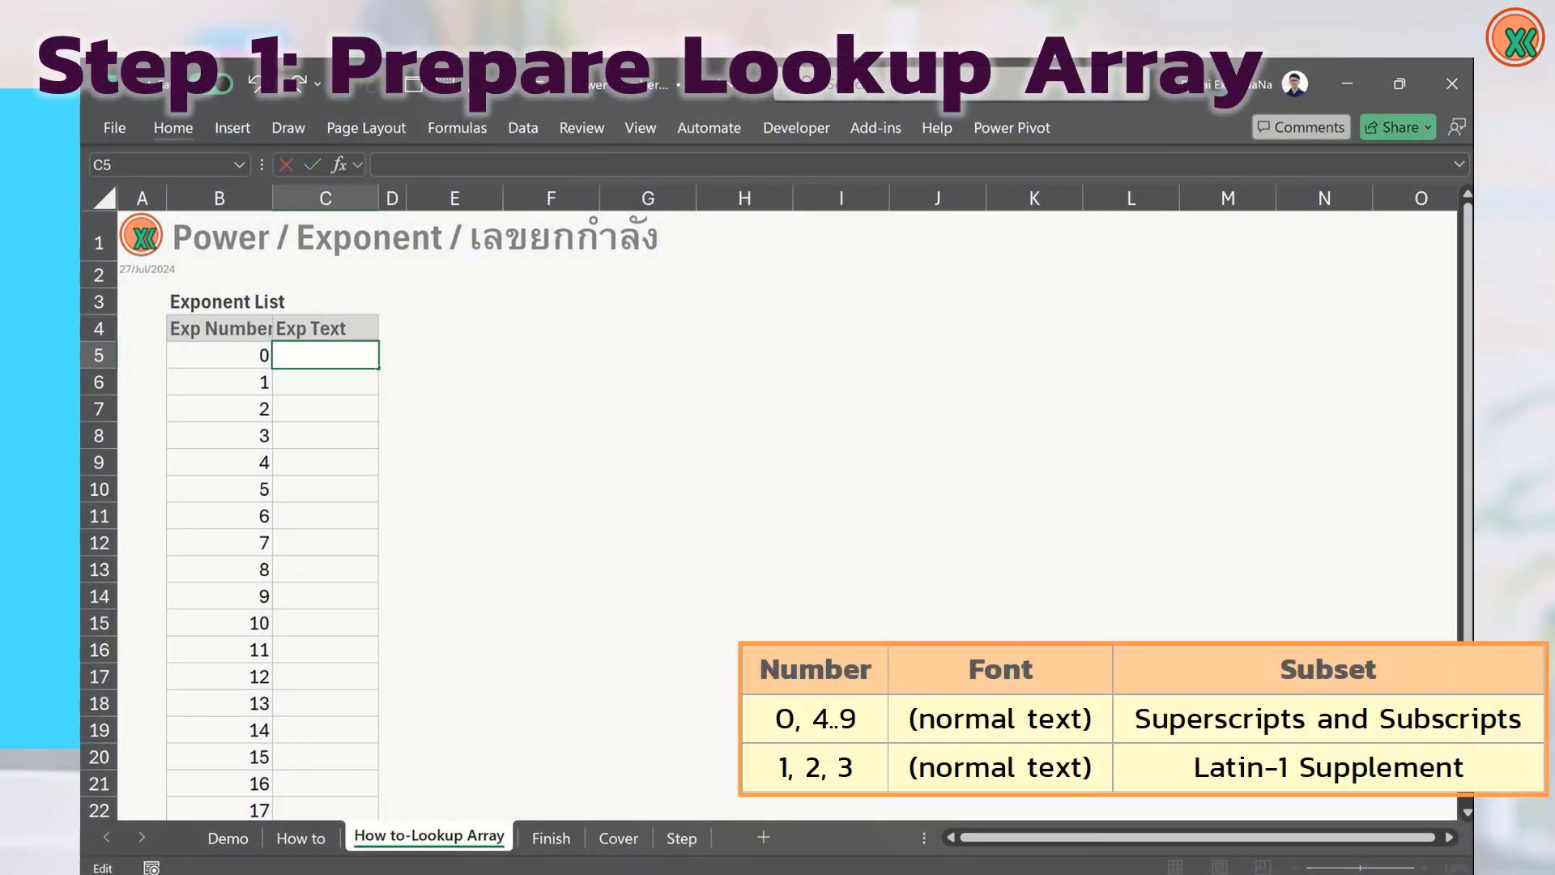
- Open the Symbol dialog for cell C5 and show the Latin-1 Supplement subset of the (normal text) font
{"action": "left_click", "coordinate": [239, 123]}
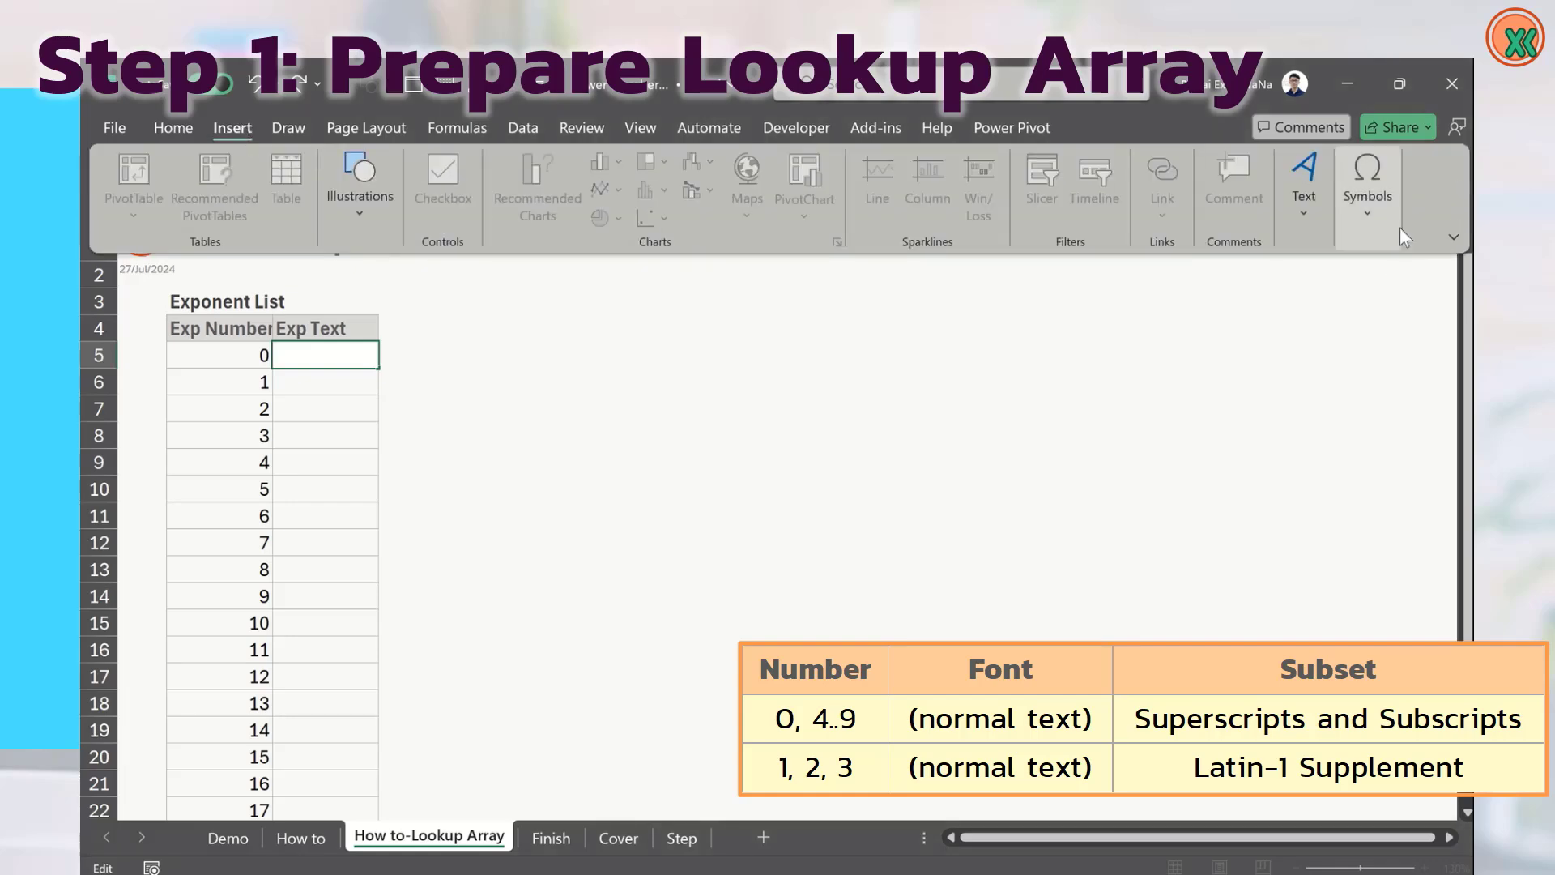
{"action": "left_click", "coordinate": [1367, 212]}
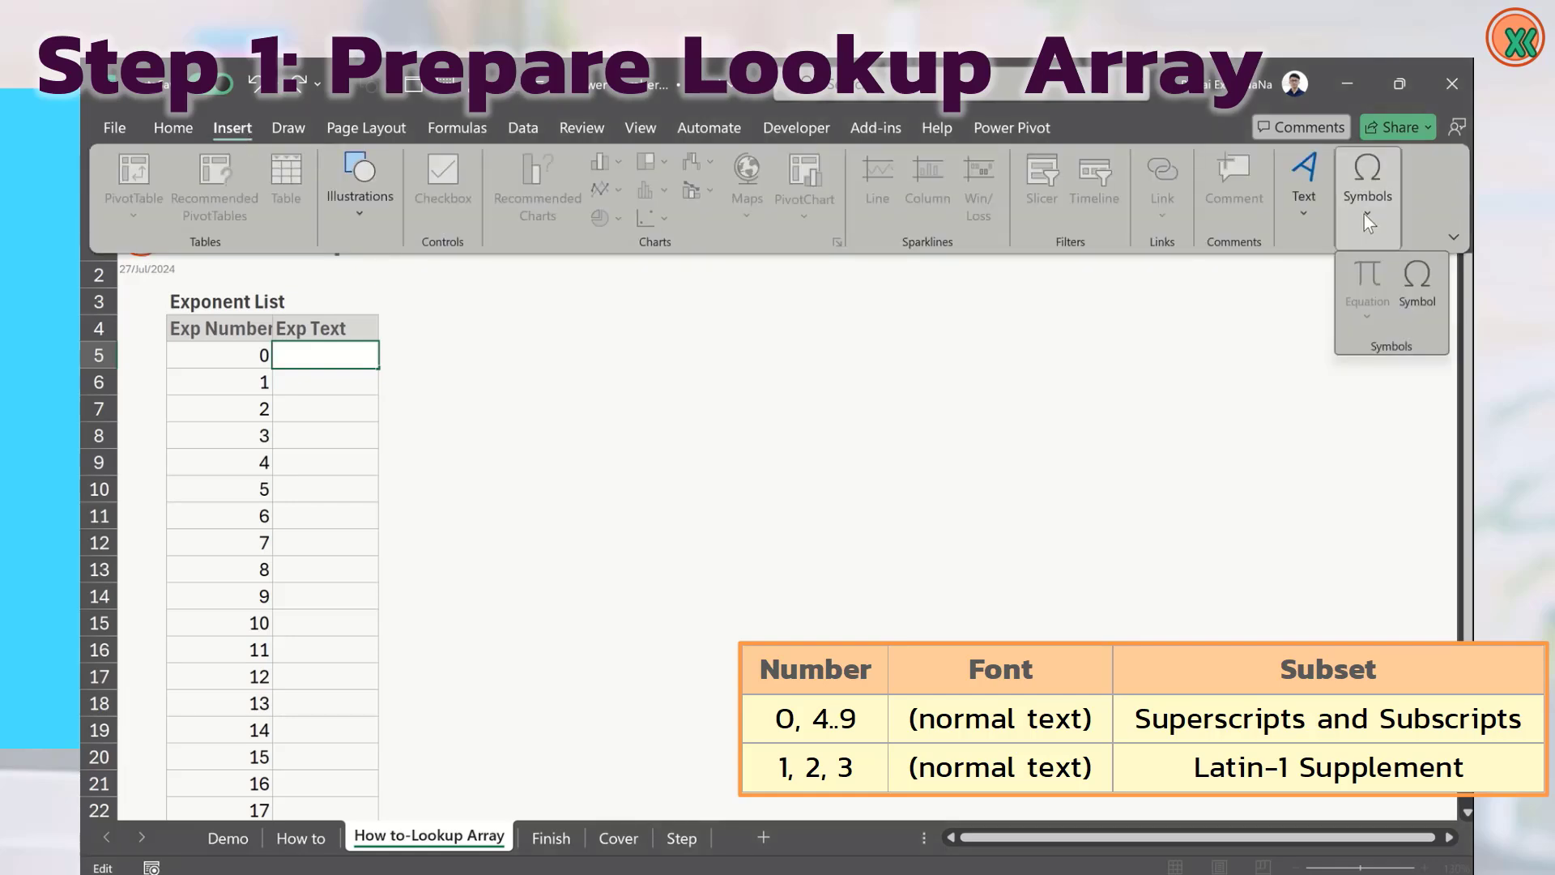
{"action": "left_click", "coordinate": [1417, 300]}
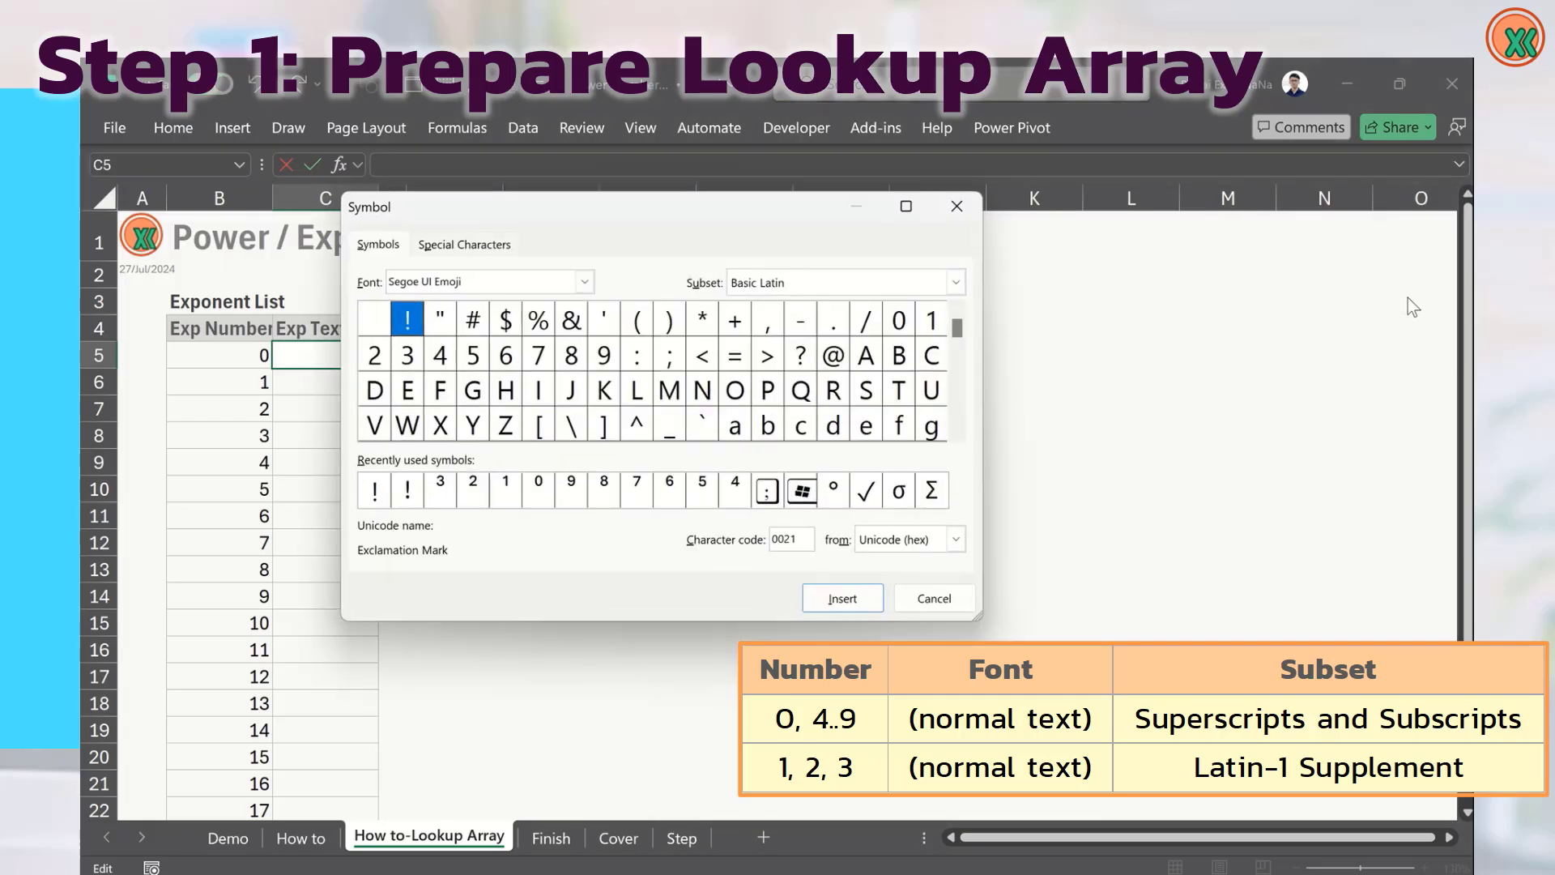
{"action": "left_click", "coordinate": [585, 282]}
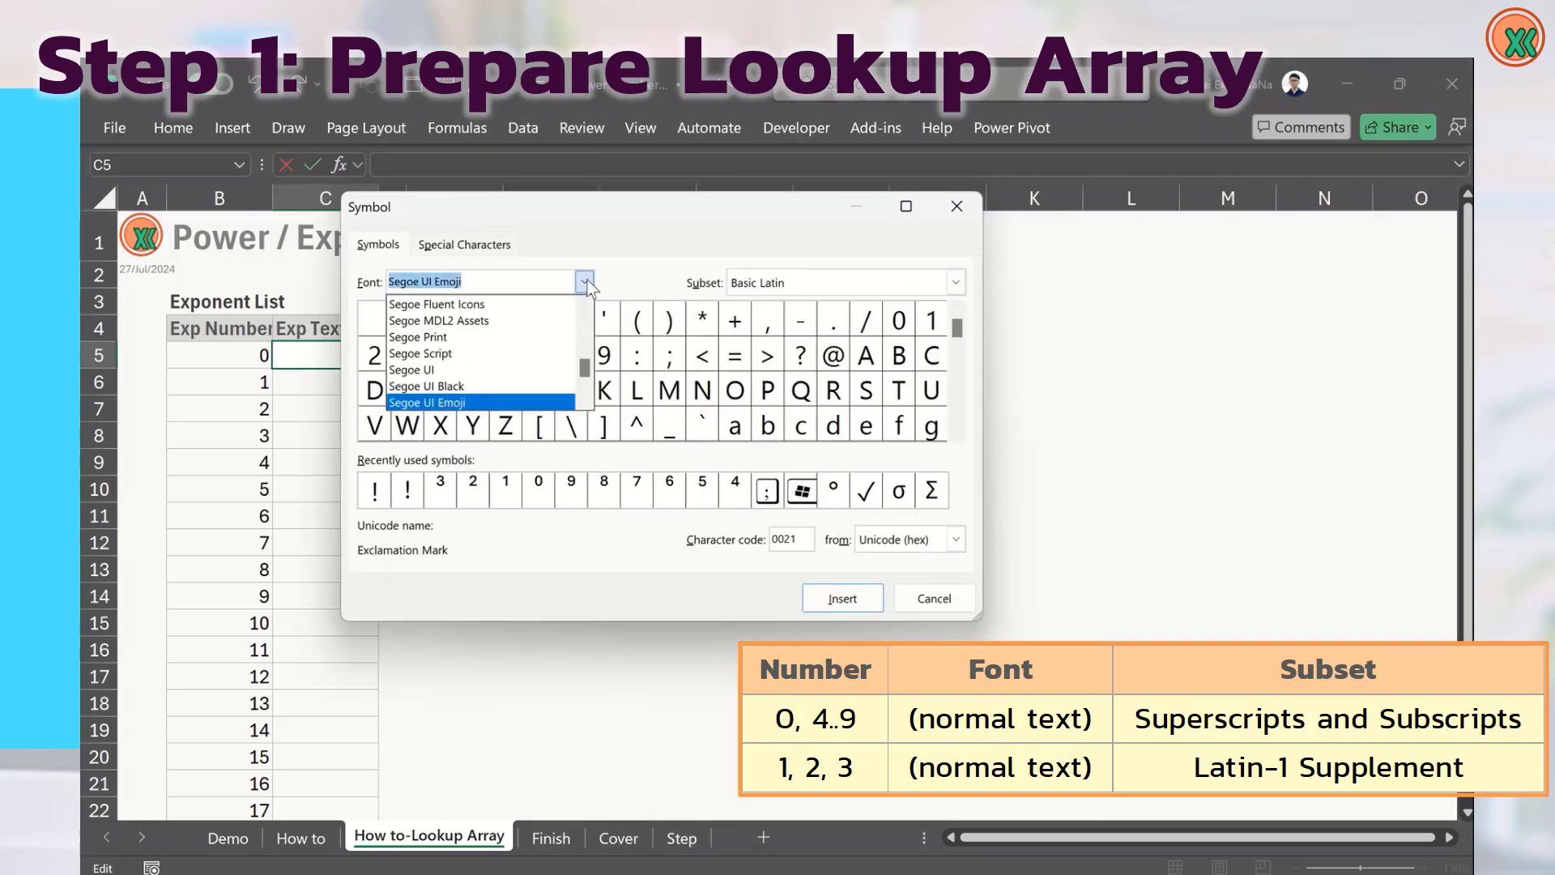
{"action": "left_click_drag", "start_coordinate": [585, 369], "coordinate": [584, 316]}
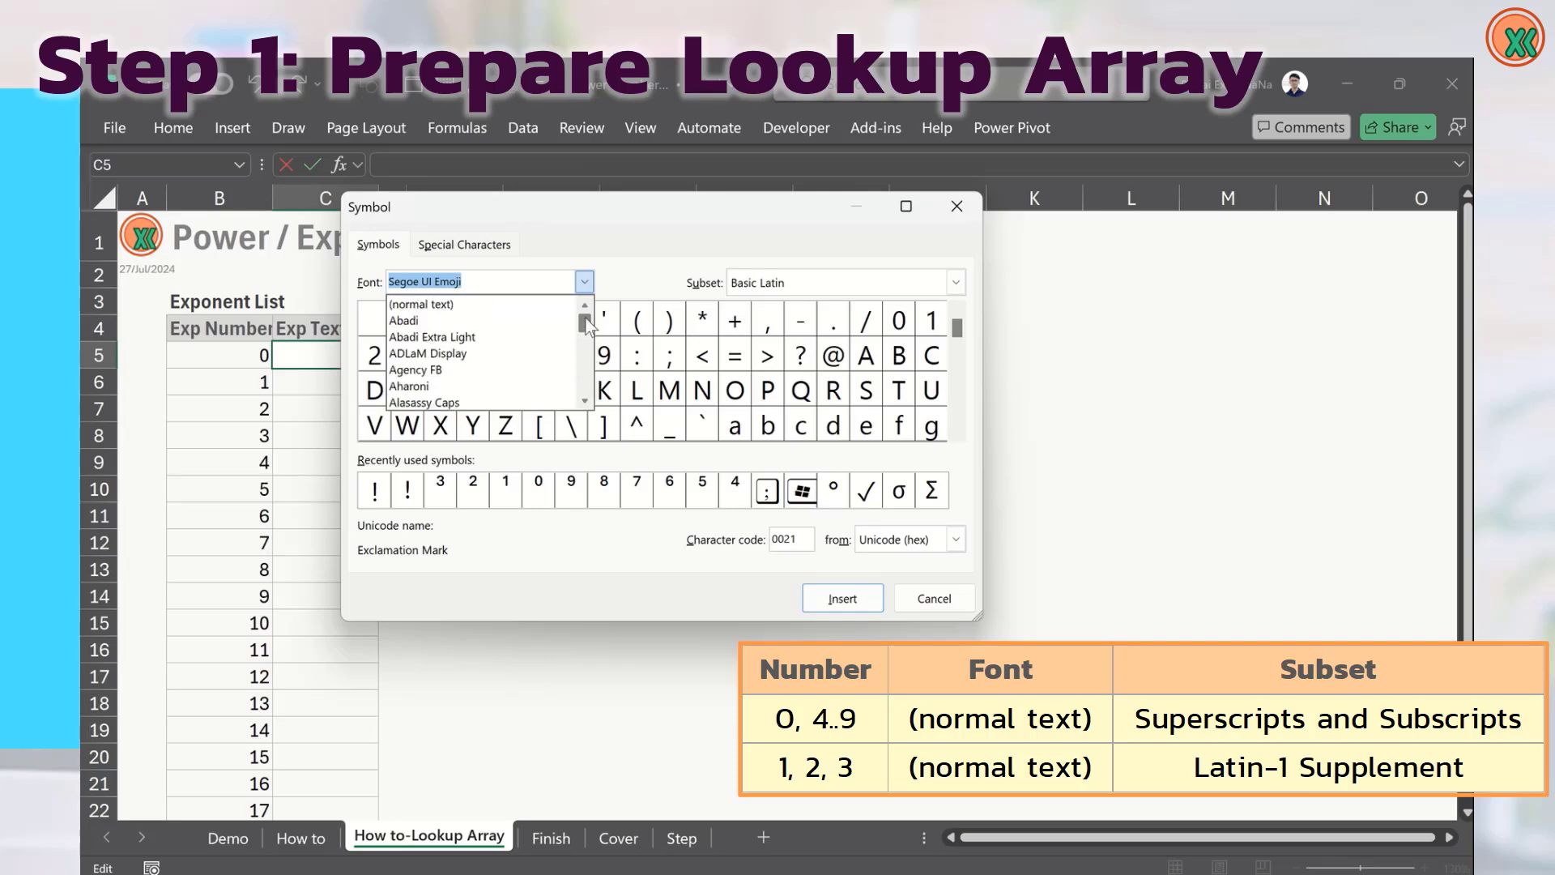
{"action": "left_click", "coordinate": [501, 305]}
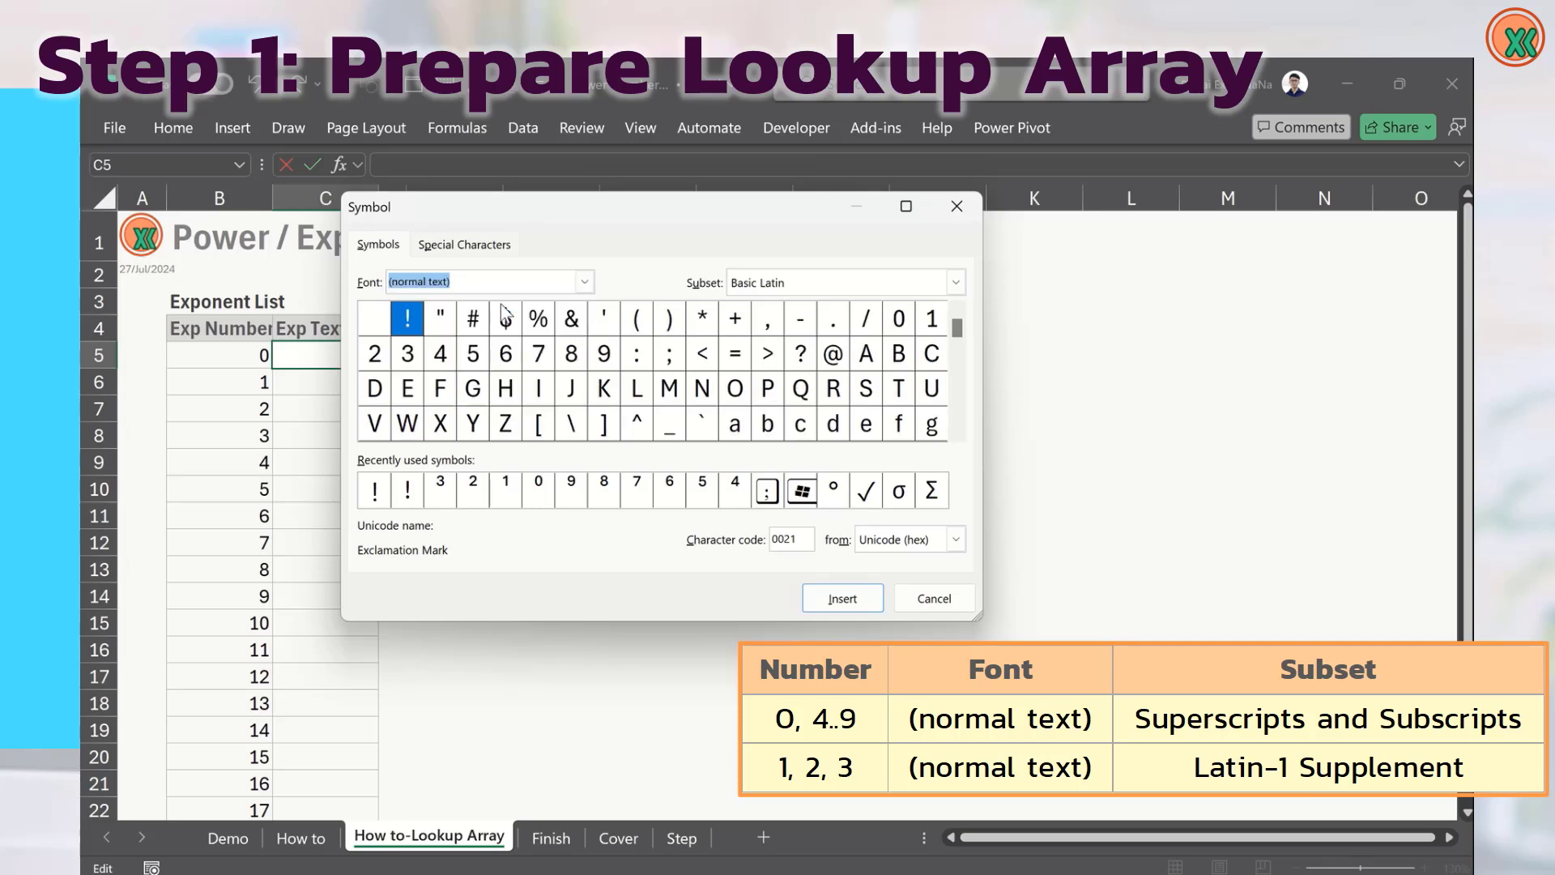
{"action": "left_click", "coordinate": [955, 281]}
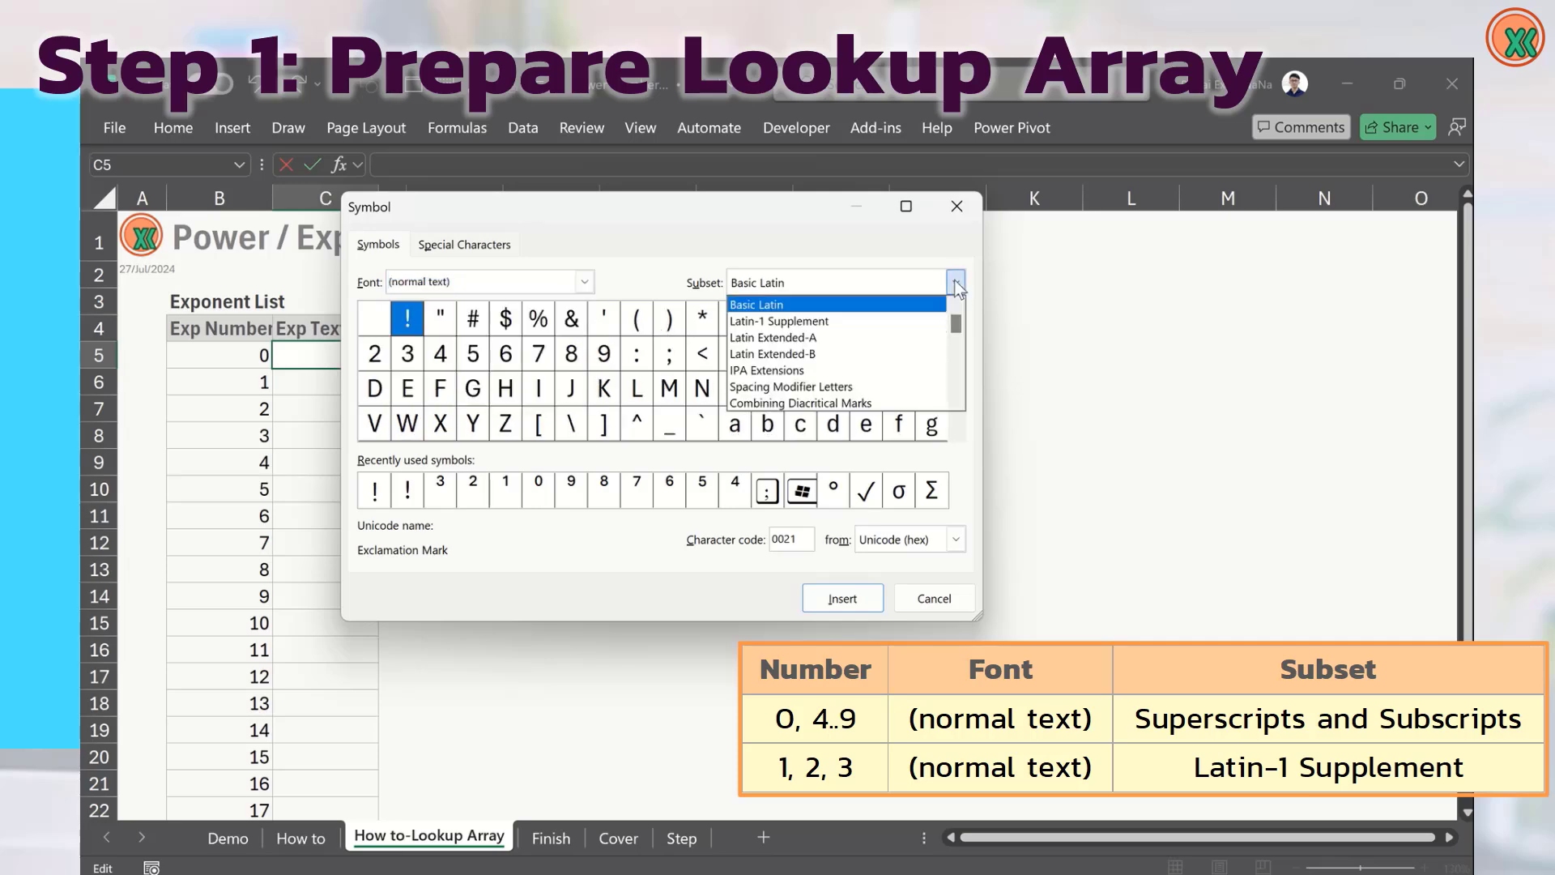
{"action": "left_click", "coordinate": [907, 322]}
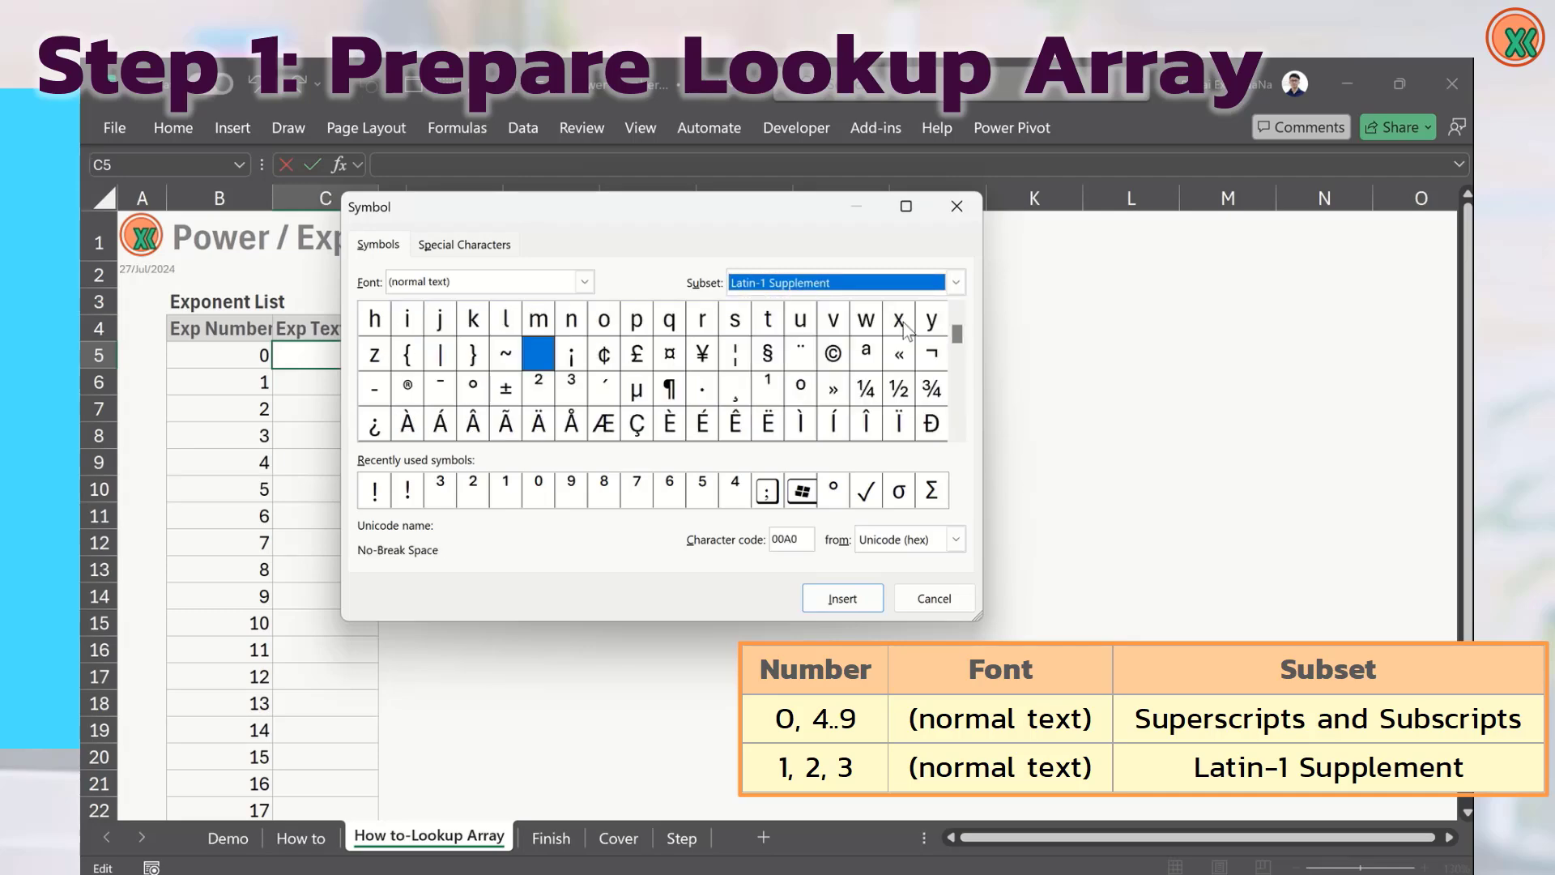
- Insert the Superscript Zero character from the Superscripts and Subscripts subset into Exp Text cell C5
{"action": "left_click", "coordinate": [956, 282]}
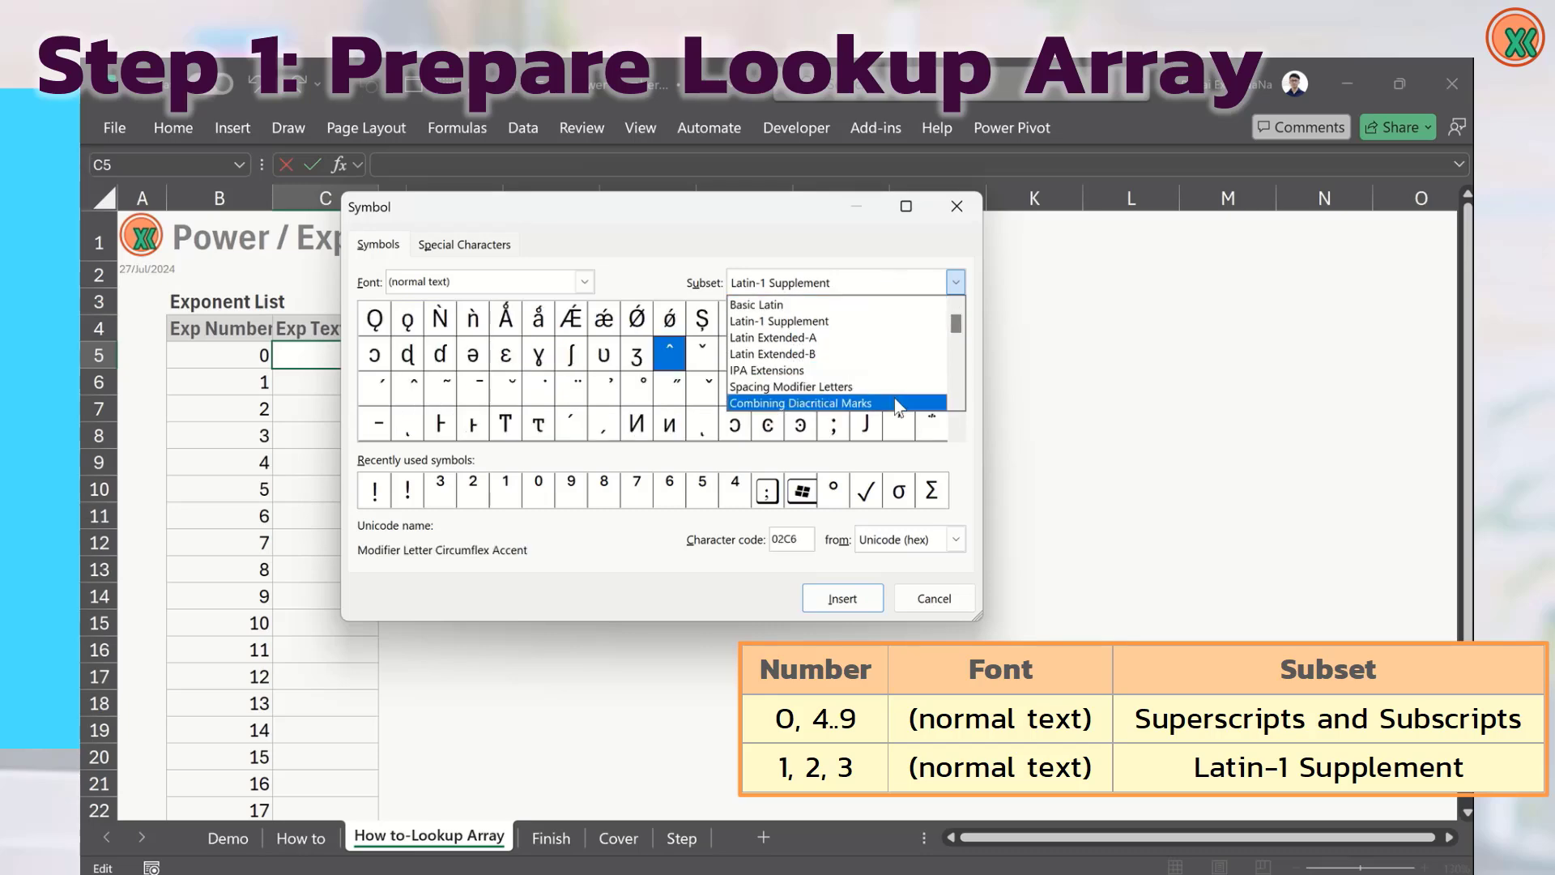
{"action": "scroll", "coordinate": [964, 394], "scroll_direction": "down", "scroll_amount": 4}
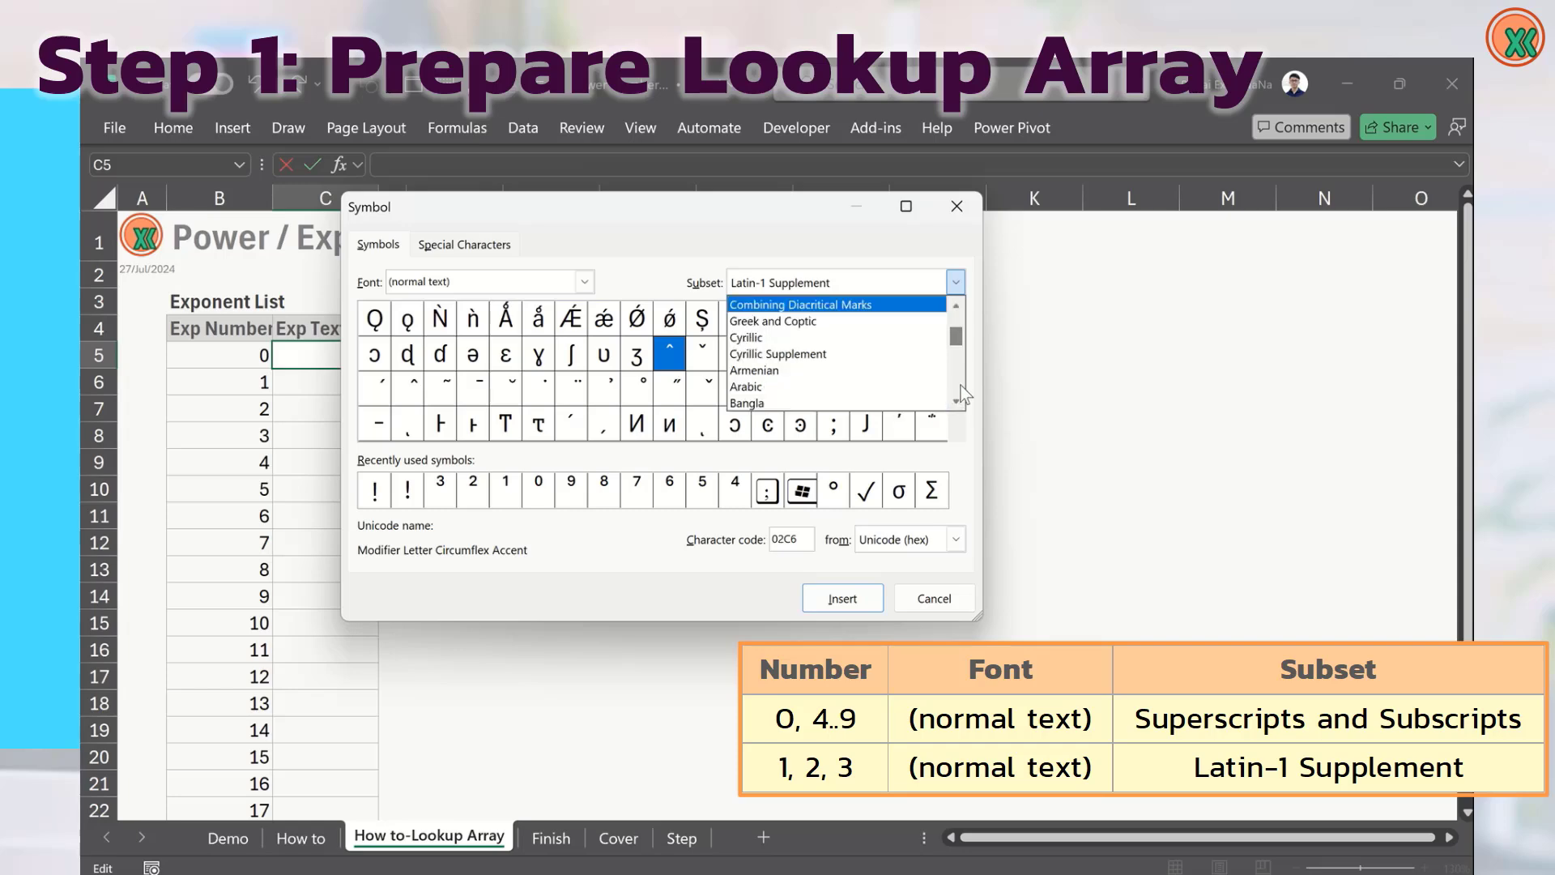
{"action": "scroll", "coordinate": [961, 389], "scroll_direction": "down", "scroll_amount": 2}
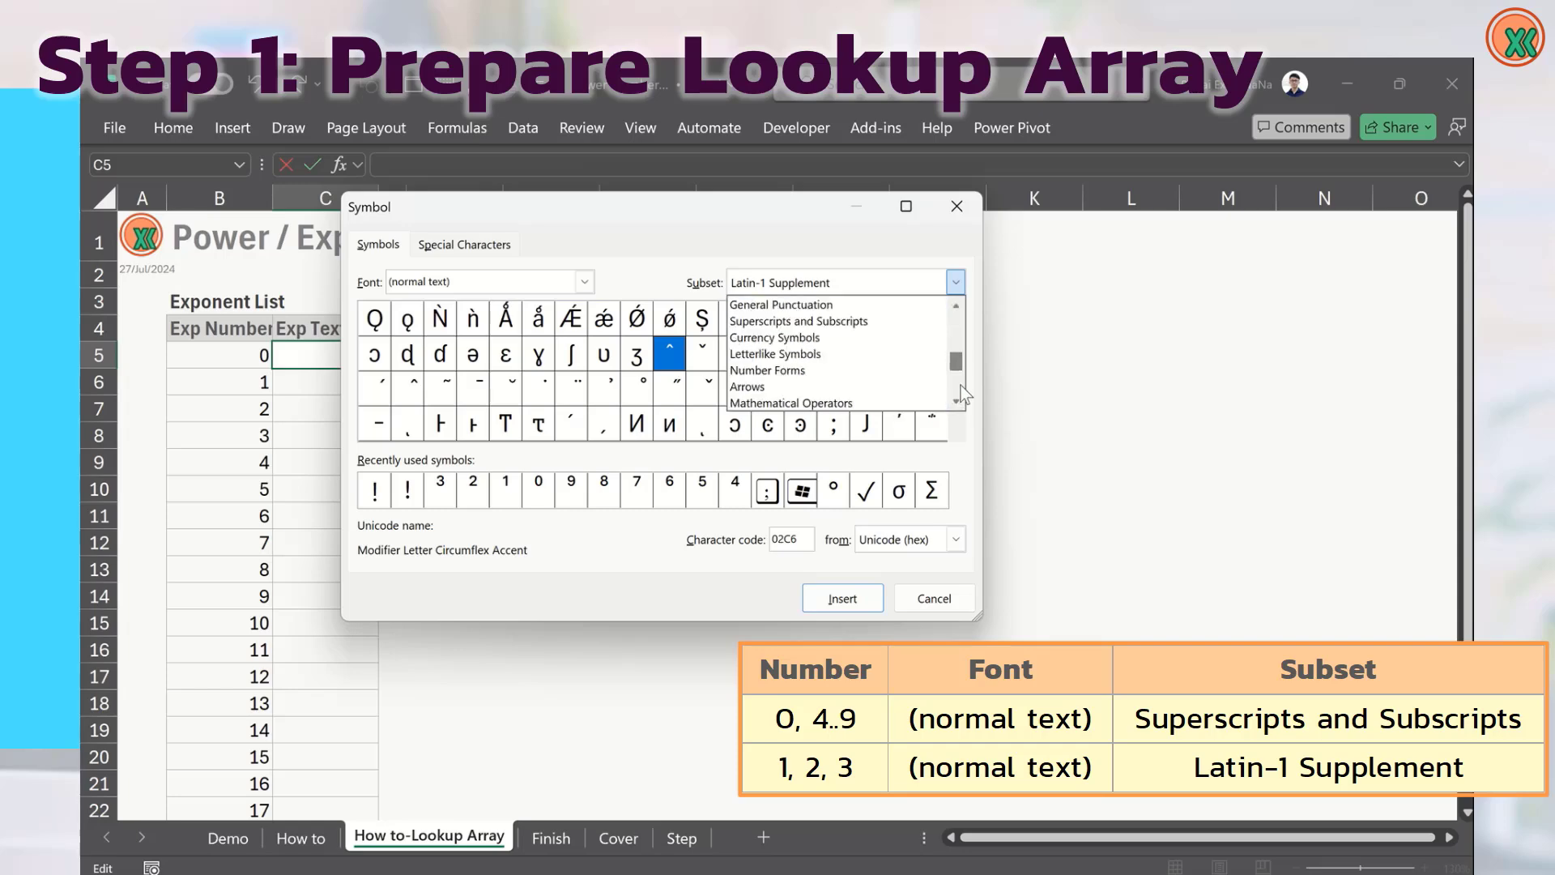
{"action": "left_click", "coordinate": [902, 324]}
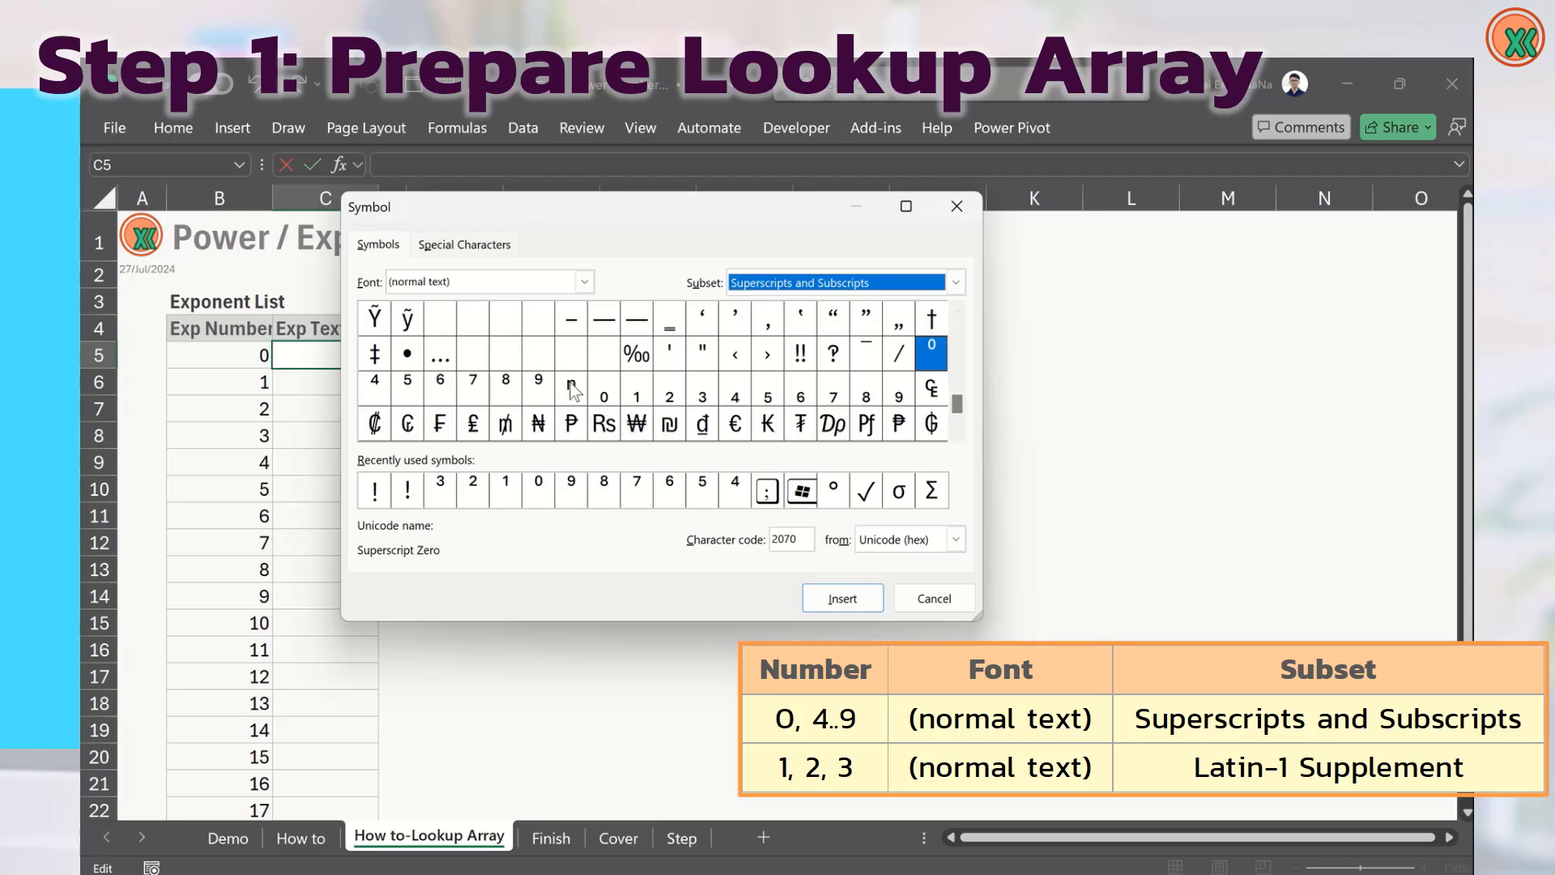
{"action": "left_click", "coordinate": [931, 350]}
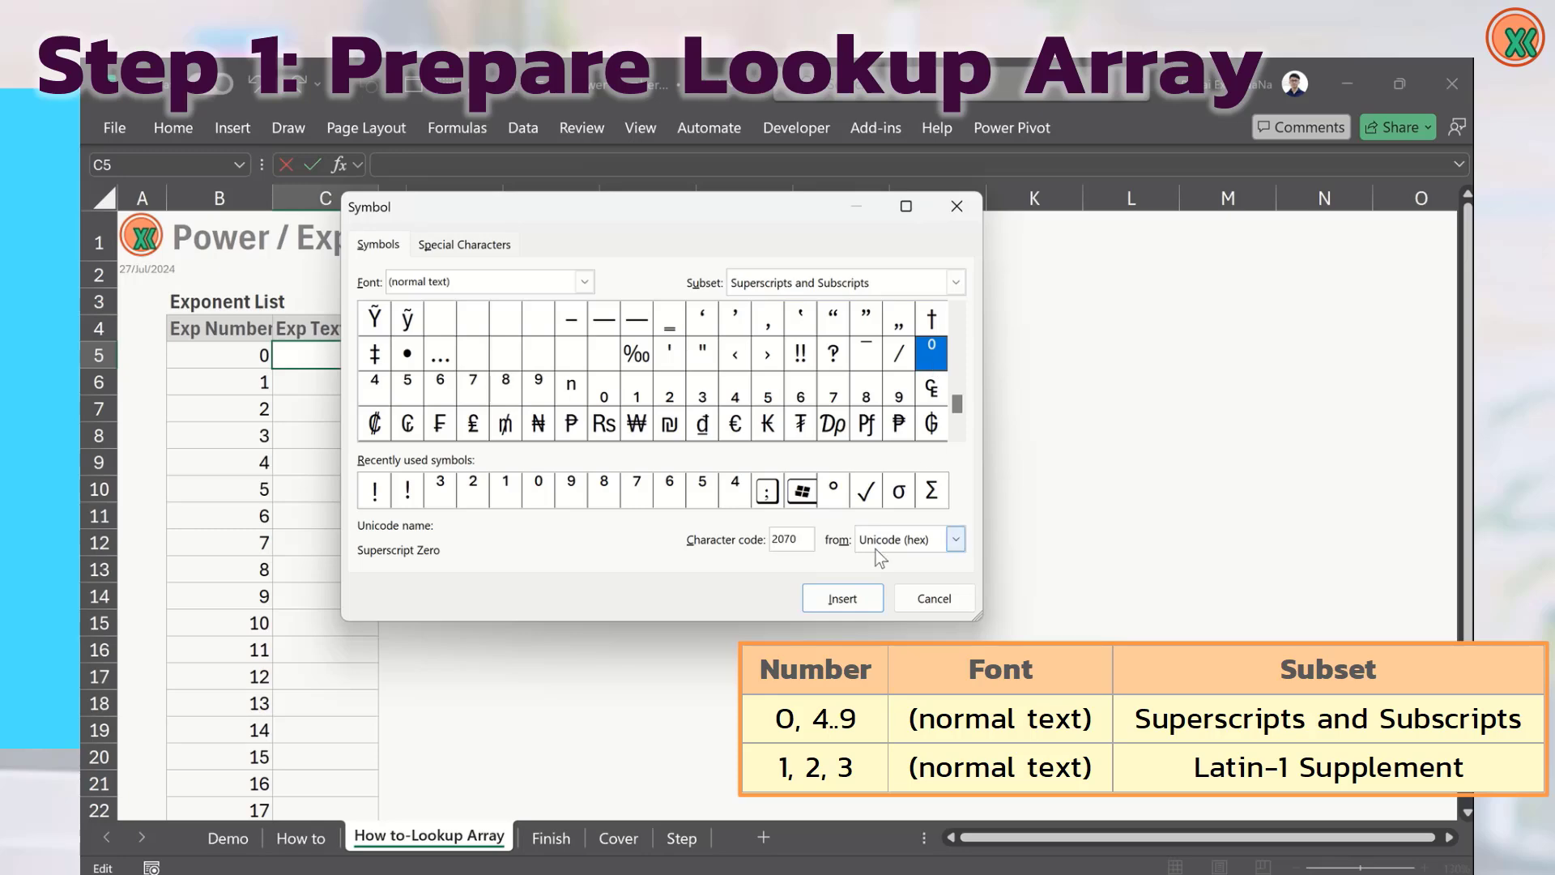
{"action": "left_click", "coordinate": [842, 599]}
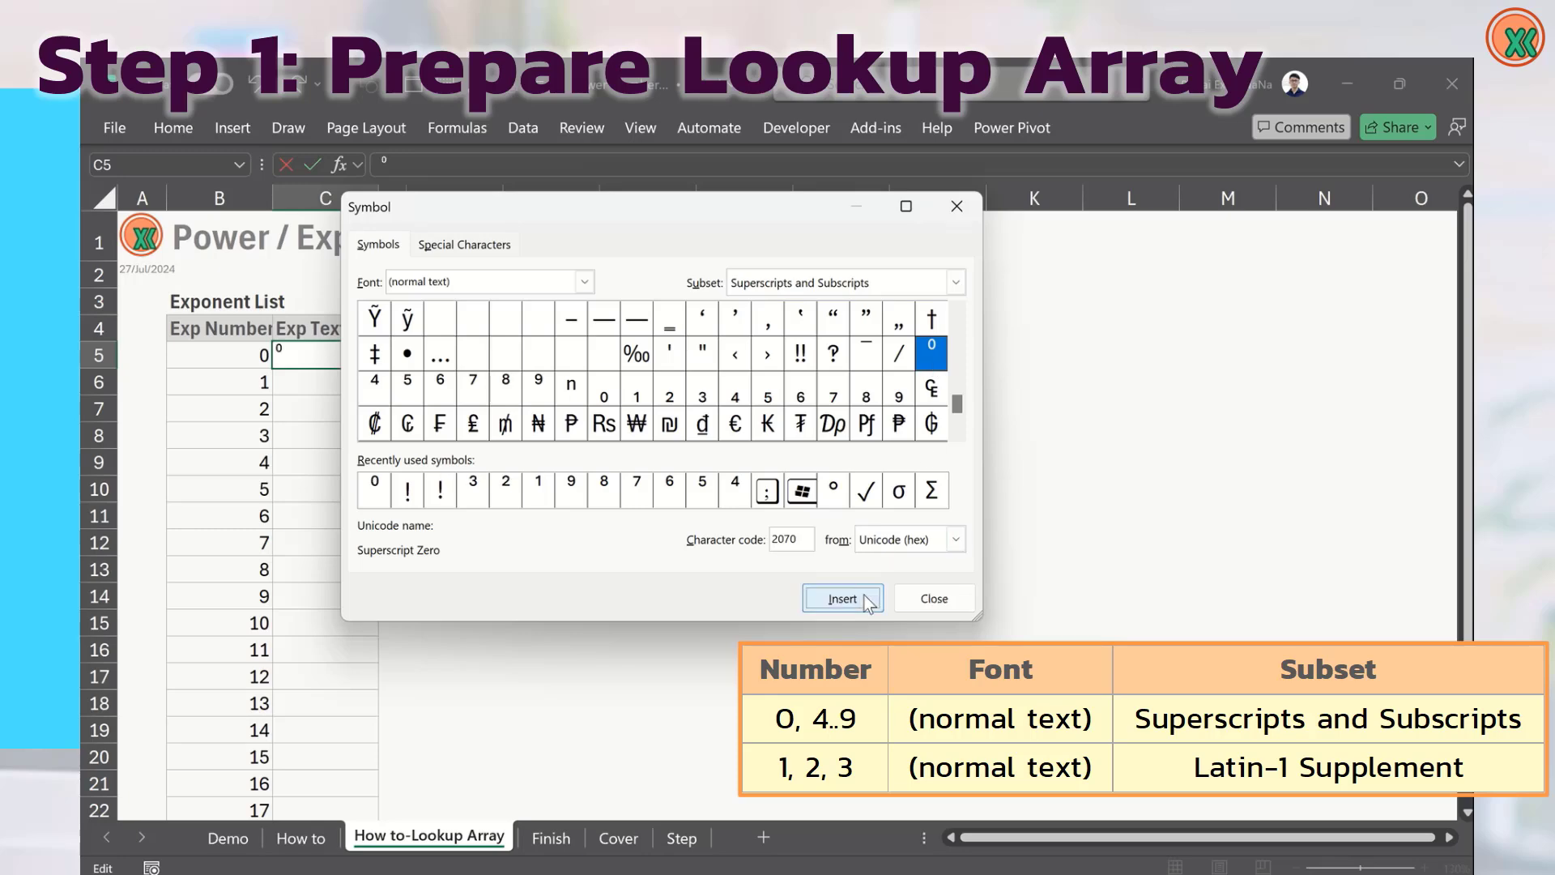
{"action": "left_click", "coordinate": [927, 600]}
{"action": "key", "text": "Return"}
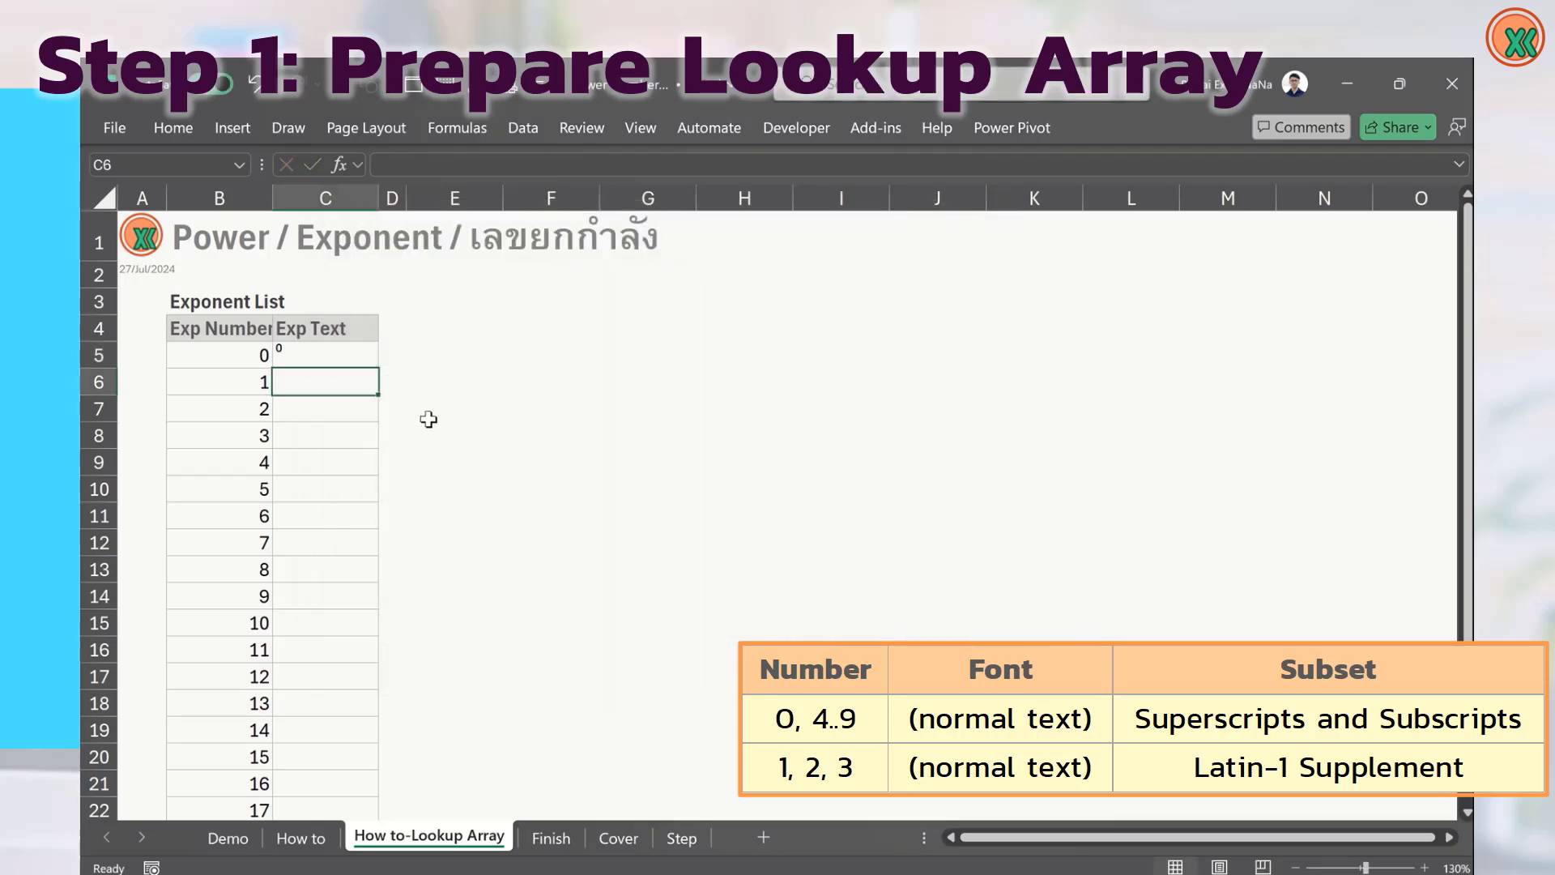
- Insert the Superscript One character from the Latin-1 Supplement subset into Exp Text cell C6
{"action": "left_click", "coordinate": [234, 128]}
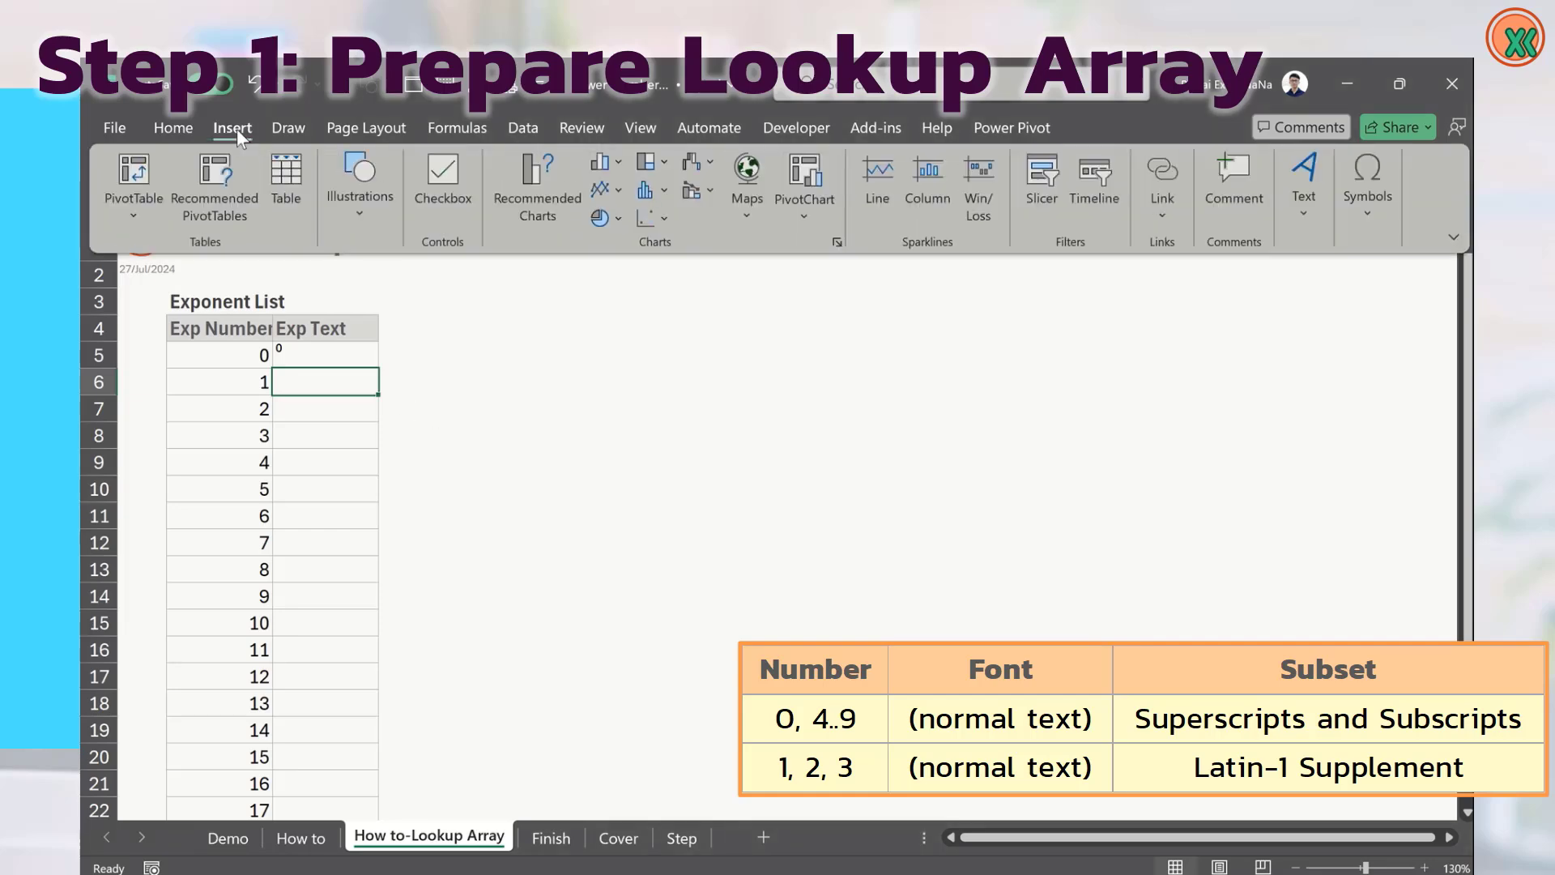
{"action": "left_click", "coordinate": [1369, 180]}
{"action": "left_click", "coordinate": [1420, 280]}
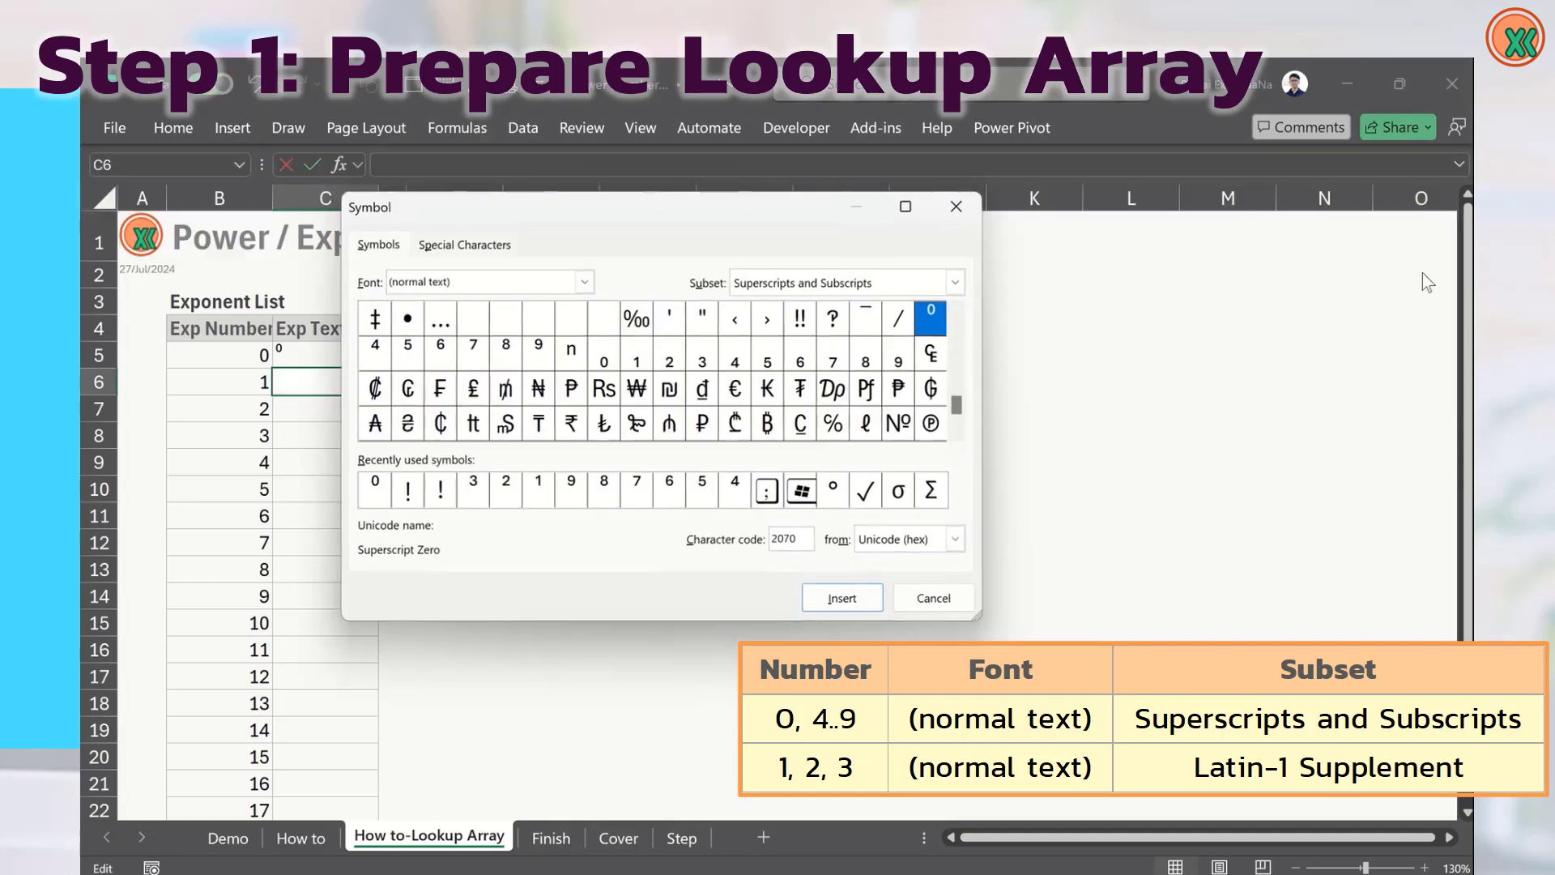
{"action": "left_click", "coordinate": [956, 283]}
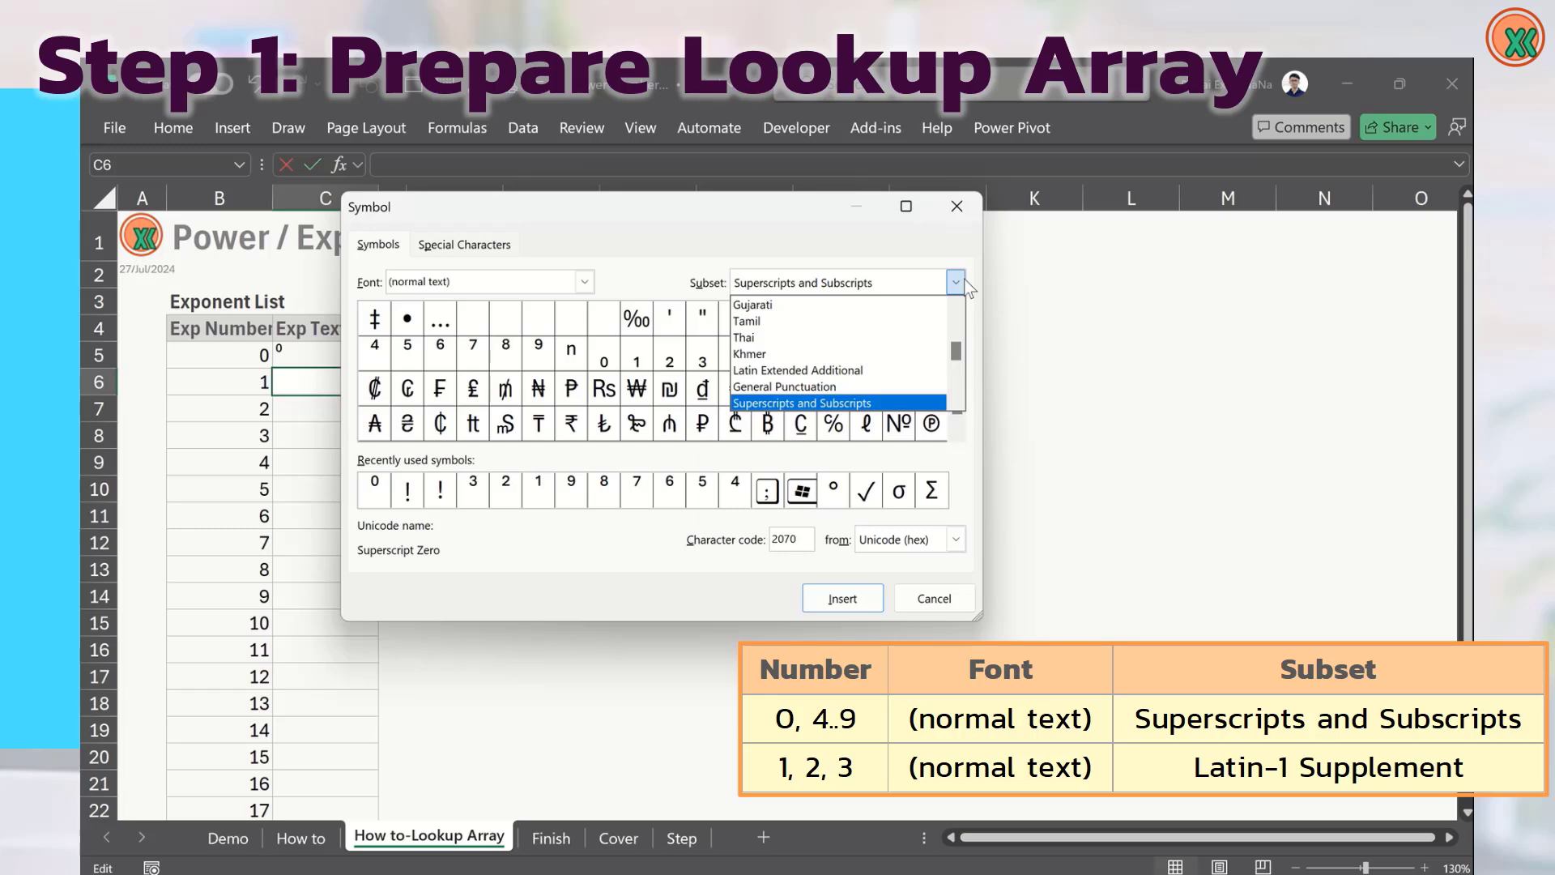
{"action": "left_click_drag", "start_coordinate": [958, 337], "coordinate": [954, 305]}
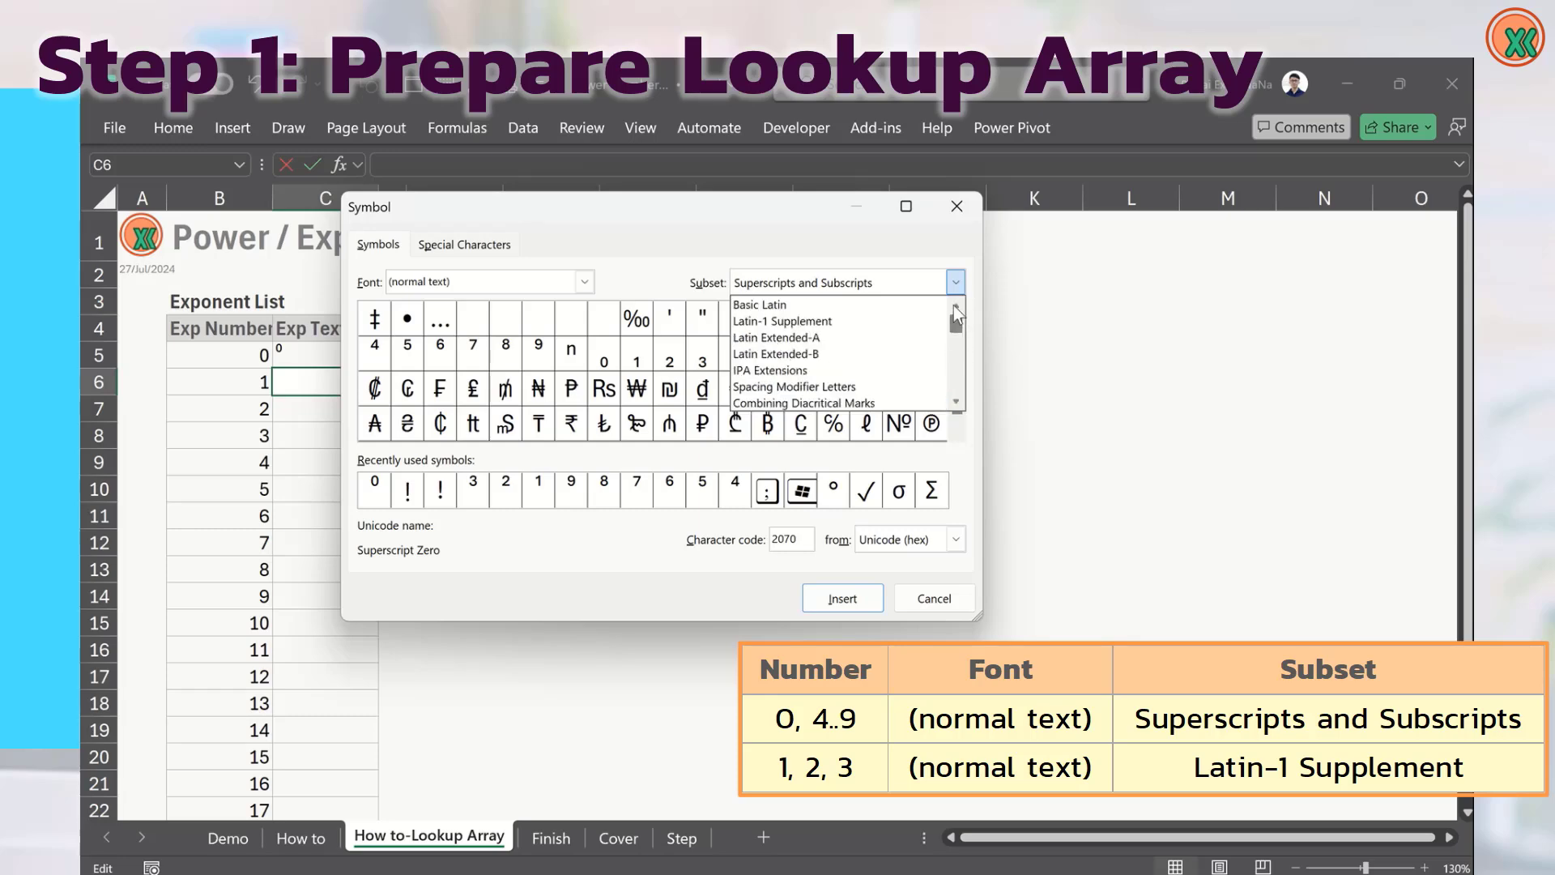
{"action": "left_click", "coordinate": [903, 322]}
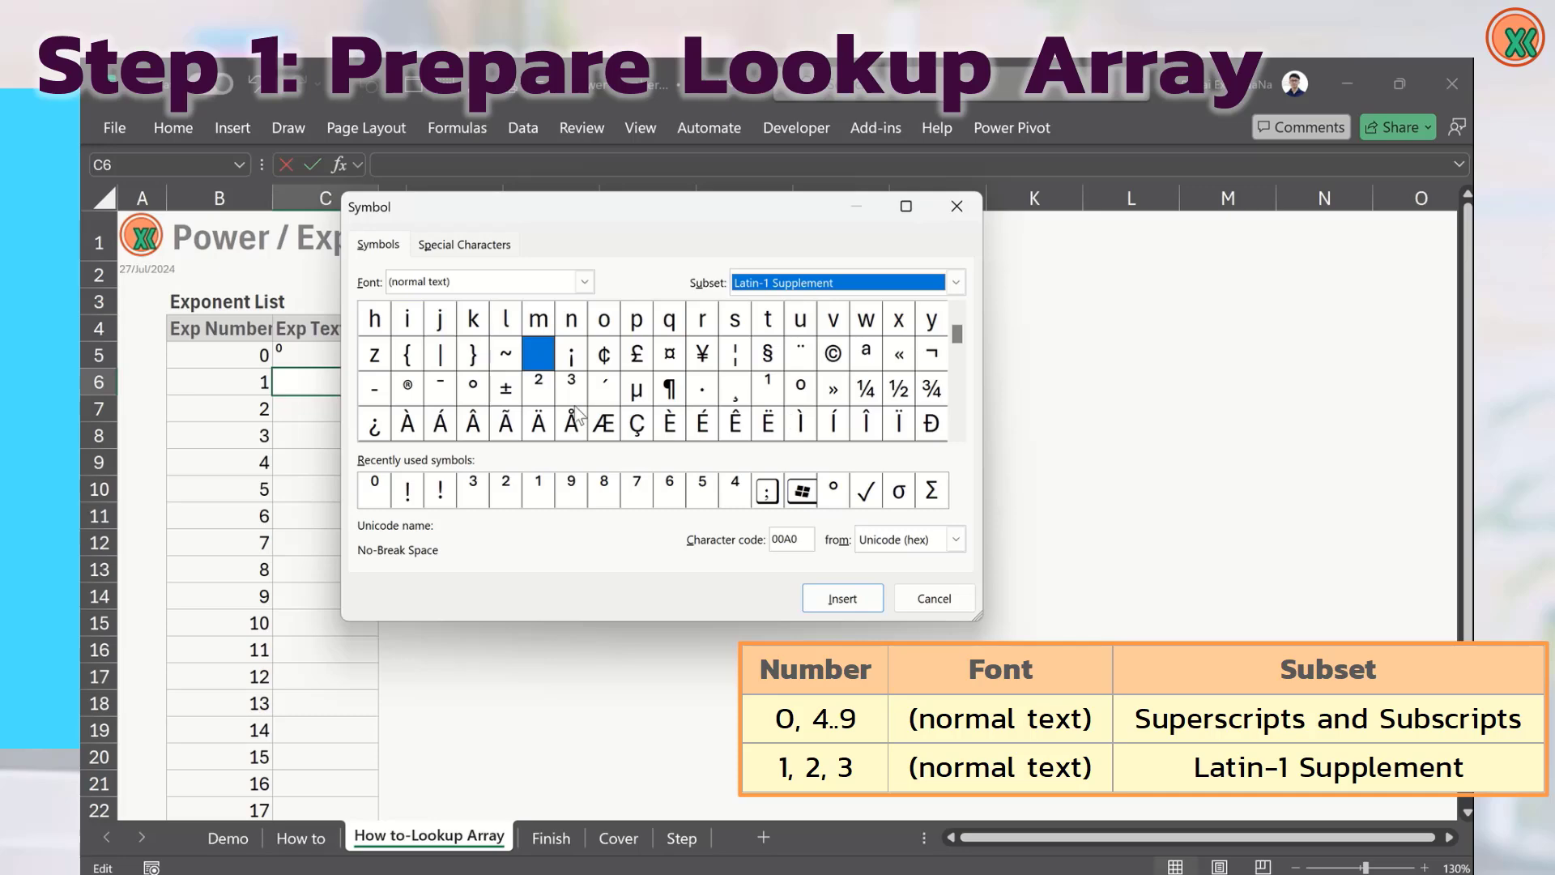
{"action": "left_click", "coordinate": [771, 387]}
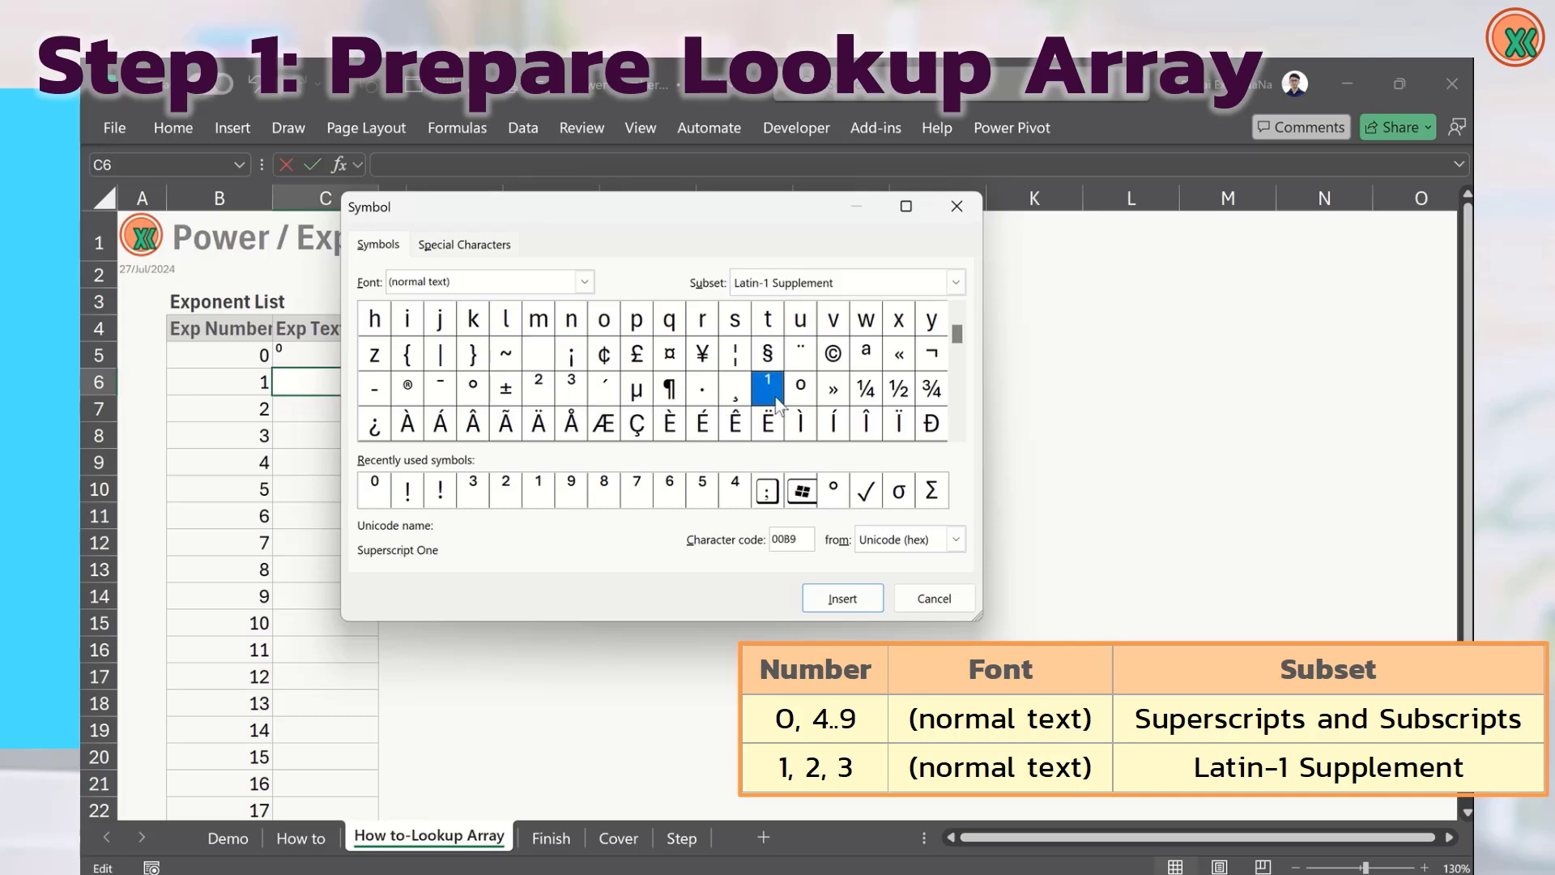
{"action": "left_click", "coordinate": [839, 599]}
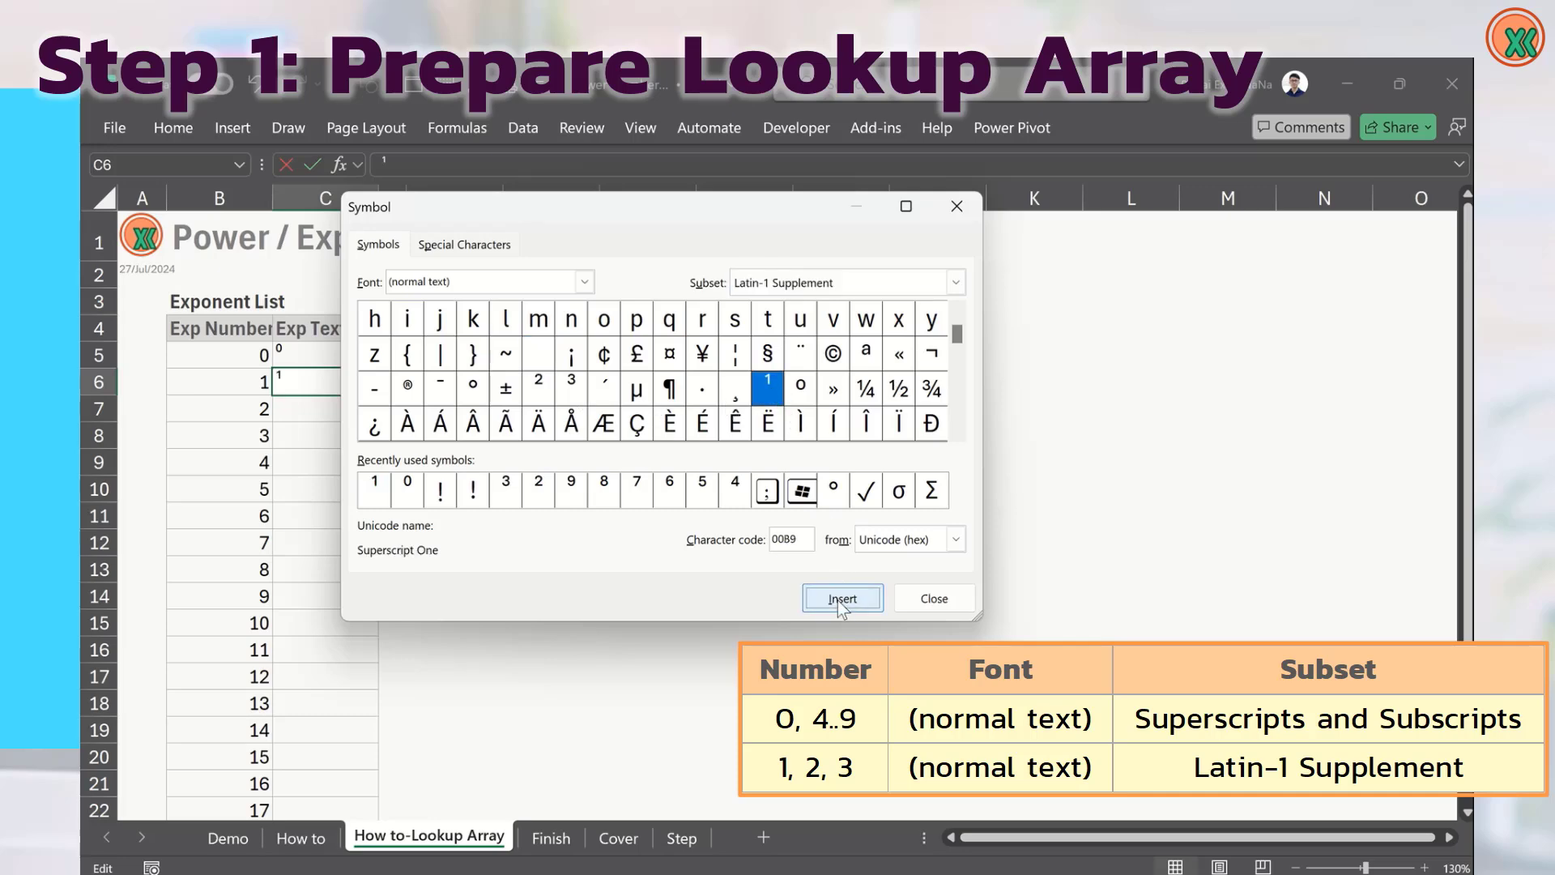
{"action": "left_click", "coordinate": [931, 599]}
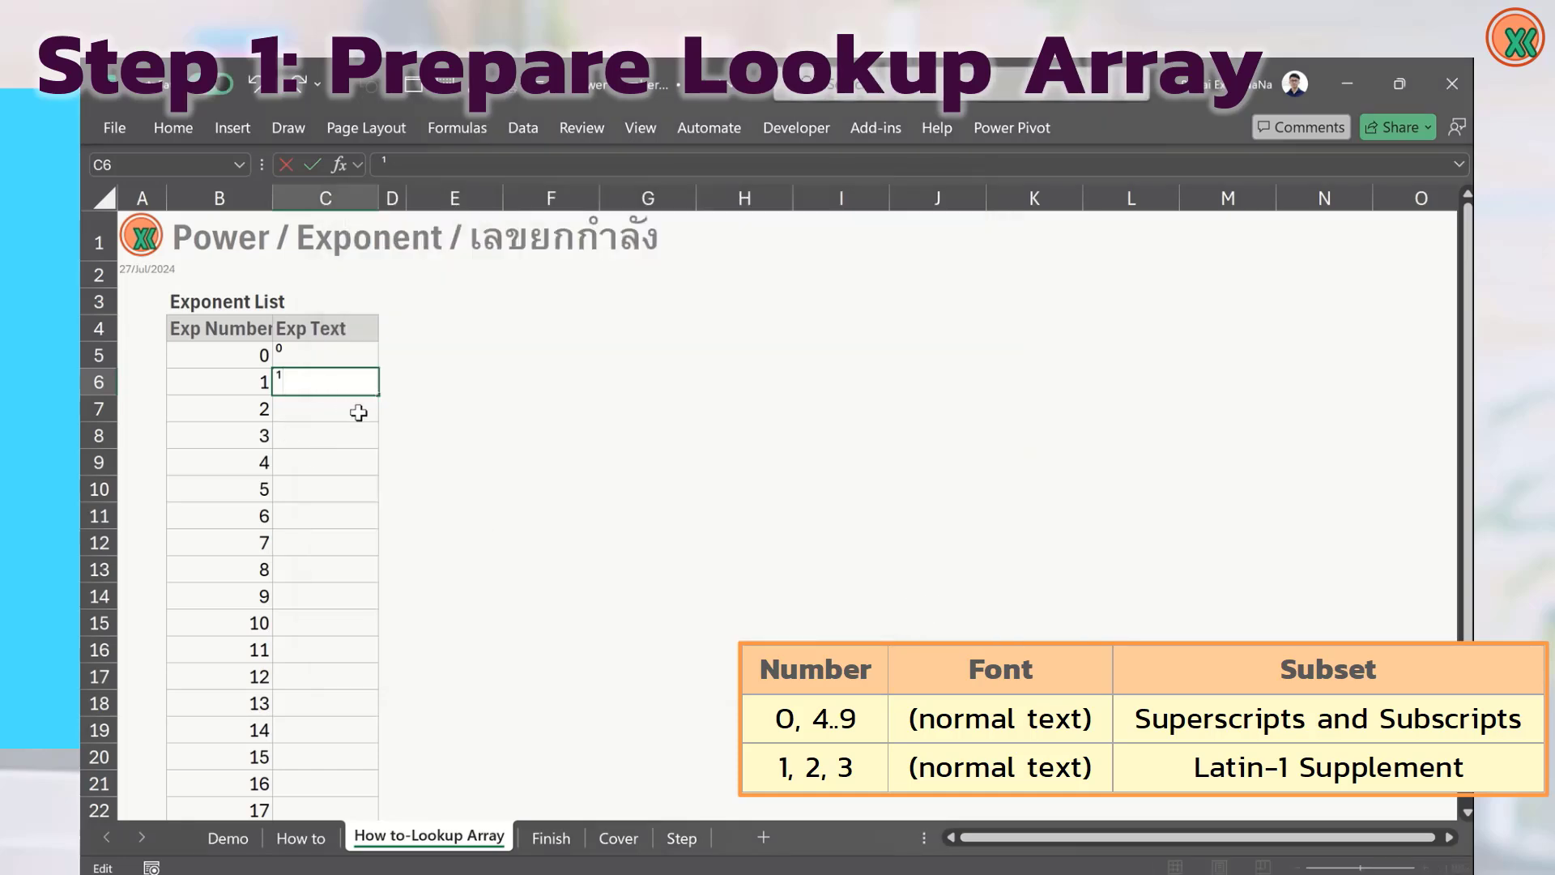
{"action": "left_click", "coordinate": [358, 413]}
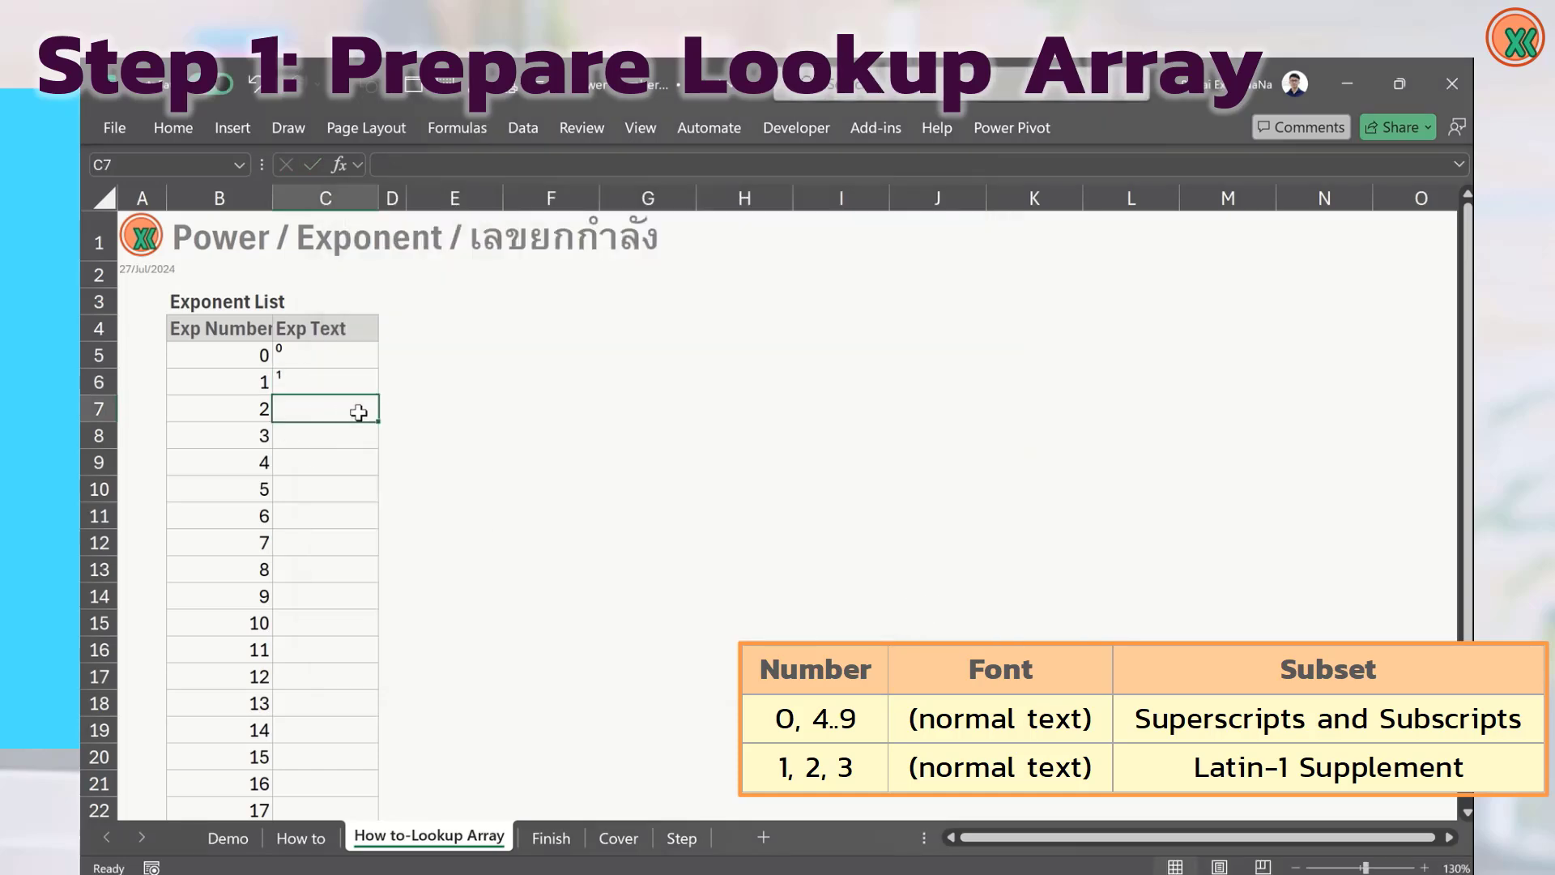
- Insert the Superscript Two character from the Latin-1 Supplement subset into Exp Text cell C7
{"action": "left_click", "coordinate": [235, 125]}
{"action": "left_click", "coordinate": [1366, 172]}
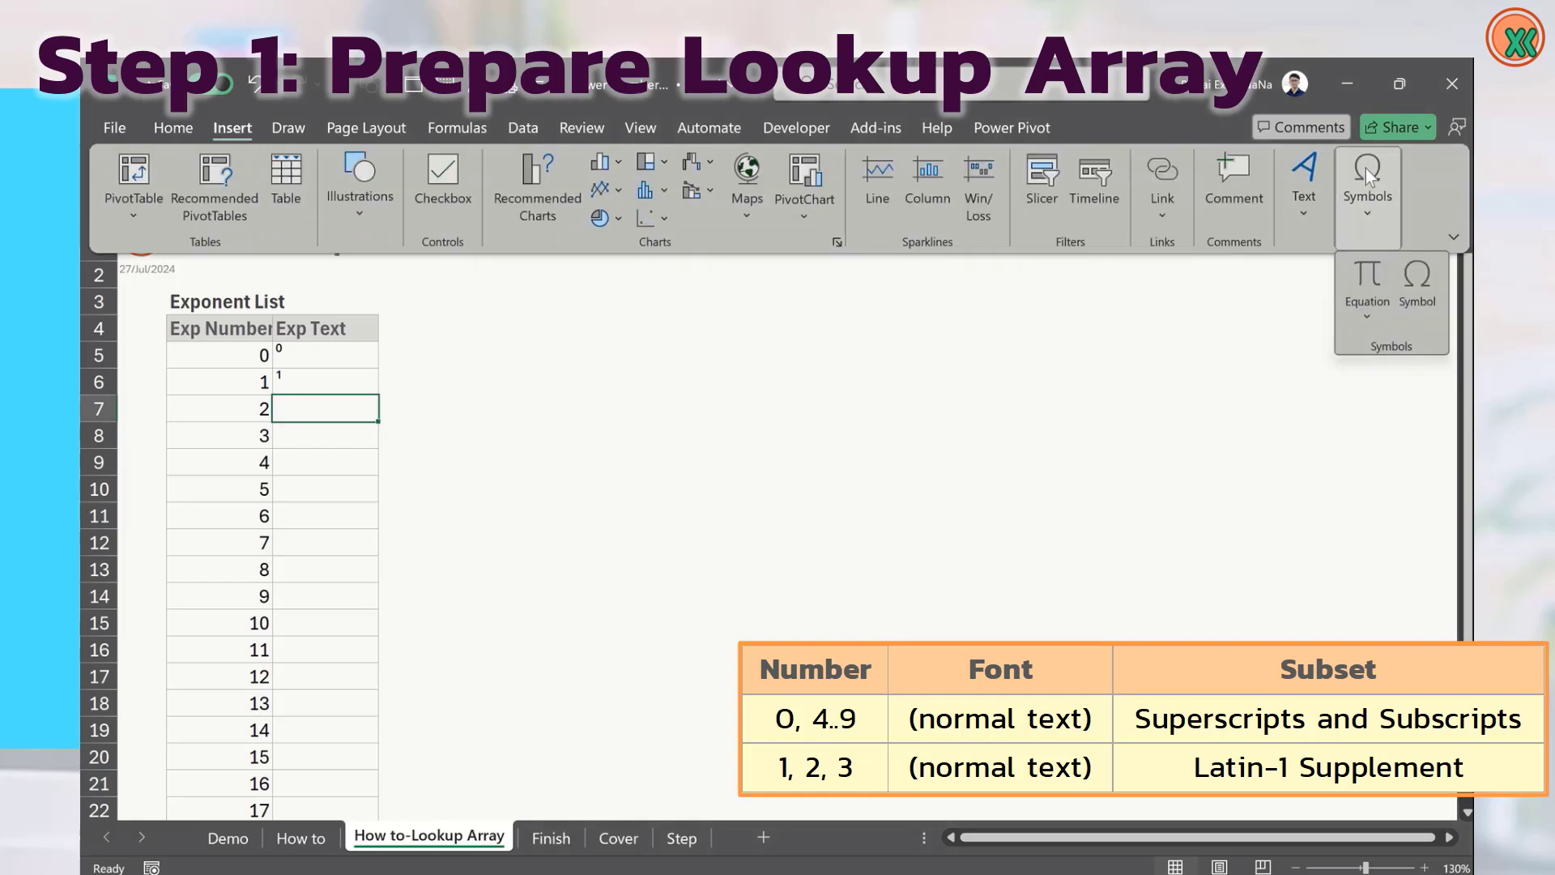
{"action": "left_click", "coordinate": [1412, 256]}
{"action": "left_click", "coordinate": [539, 320]}
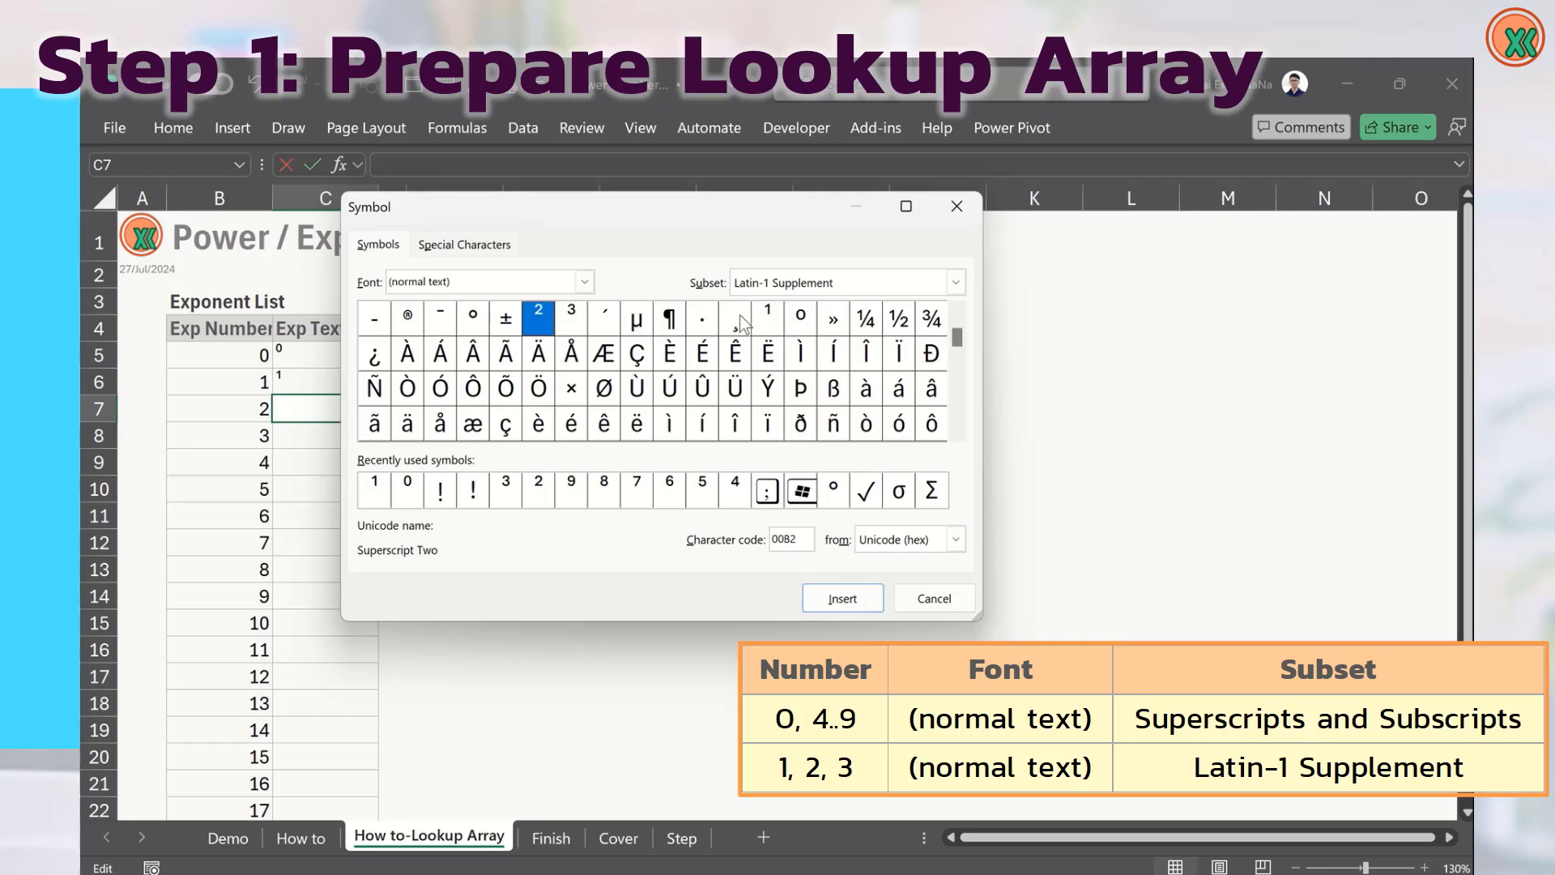
{"action": "left_click", "coordinate": [848, 600]}
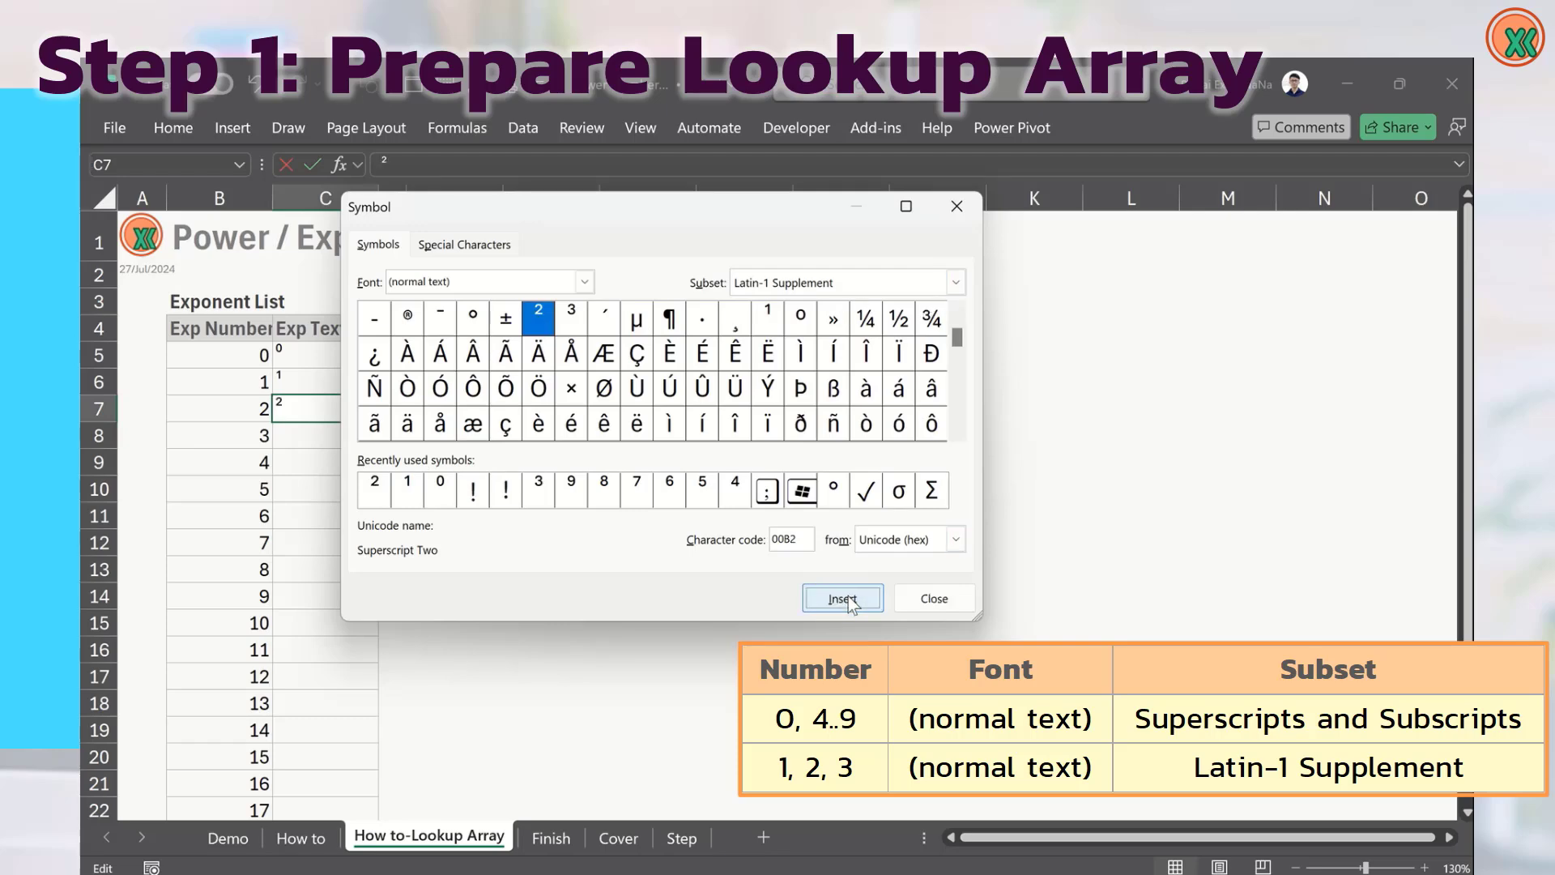
{"action": "left_click", "coordinate": [944, 603]}
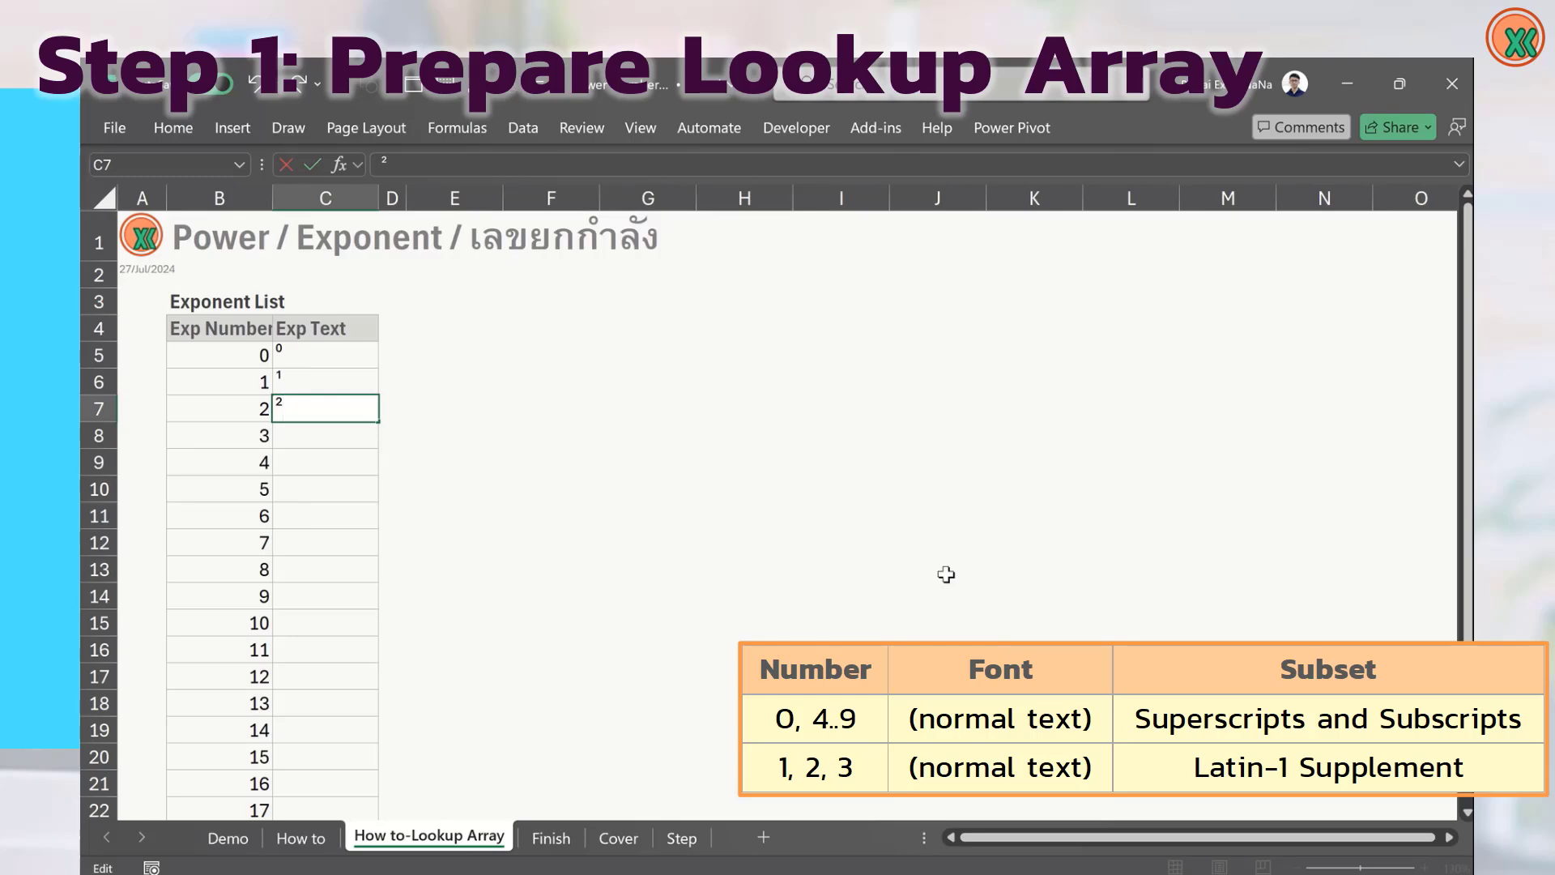
{"action": "key", "text": "Return"}
- Insert a single Superscript Three character from the Latin-1 Supplement subset into Exp Text cell C8
{"action": "left_click", "coordinate": [230, 123]}
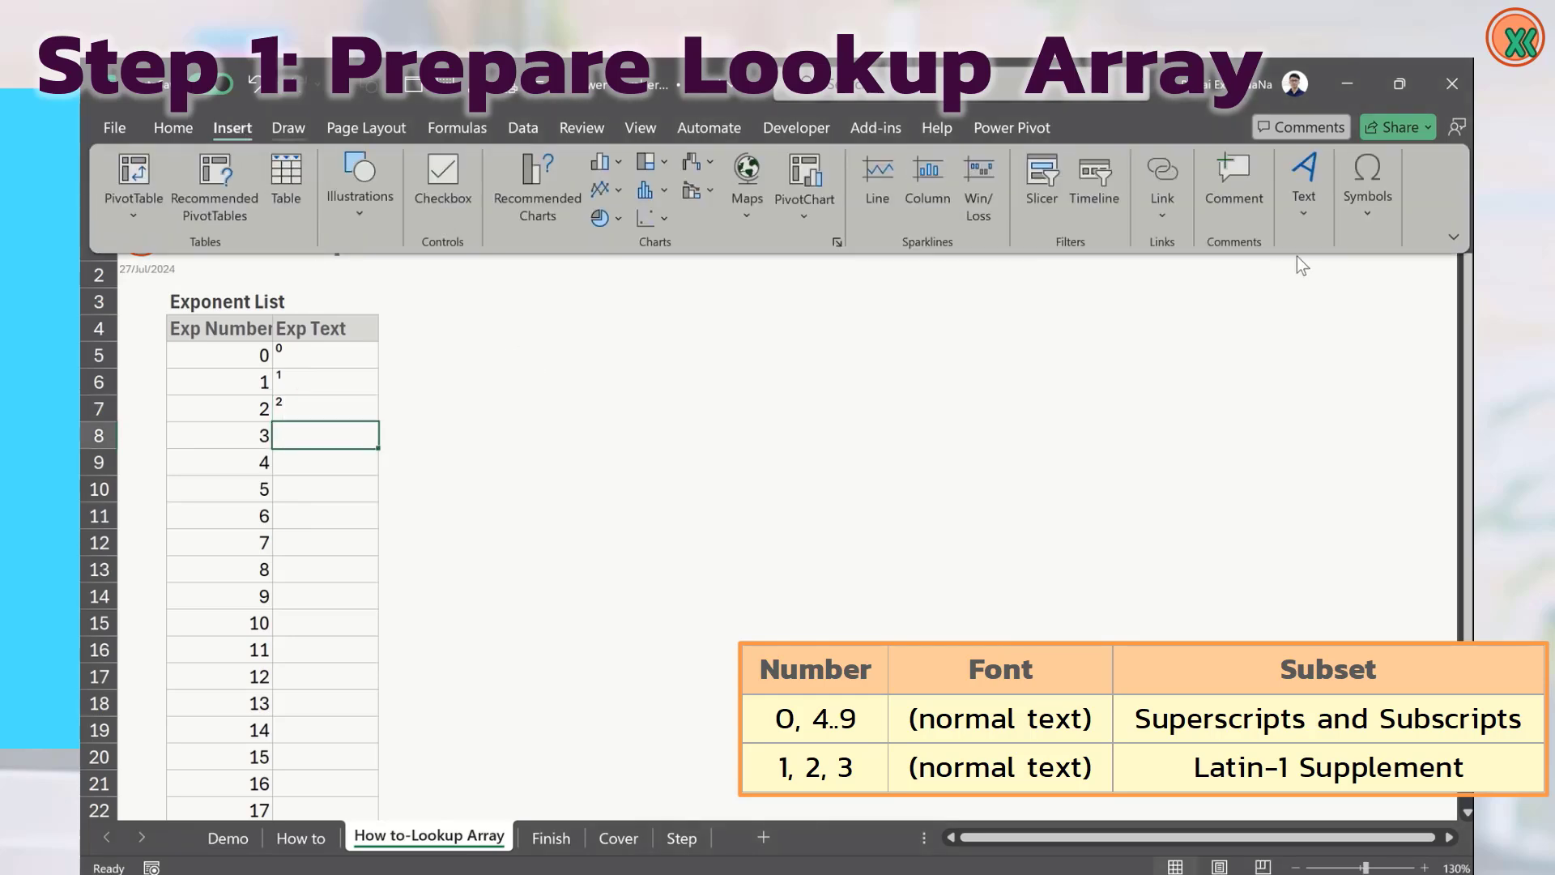
{"action": "left_click", "coordinate": [1367, 183]}
{"action": "left_click", "coordinate": [1416, 267]}
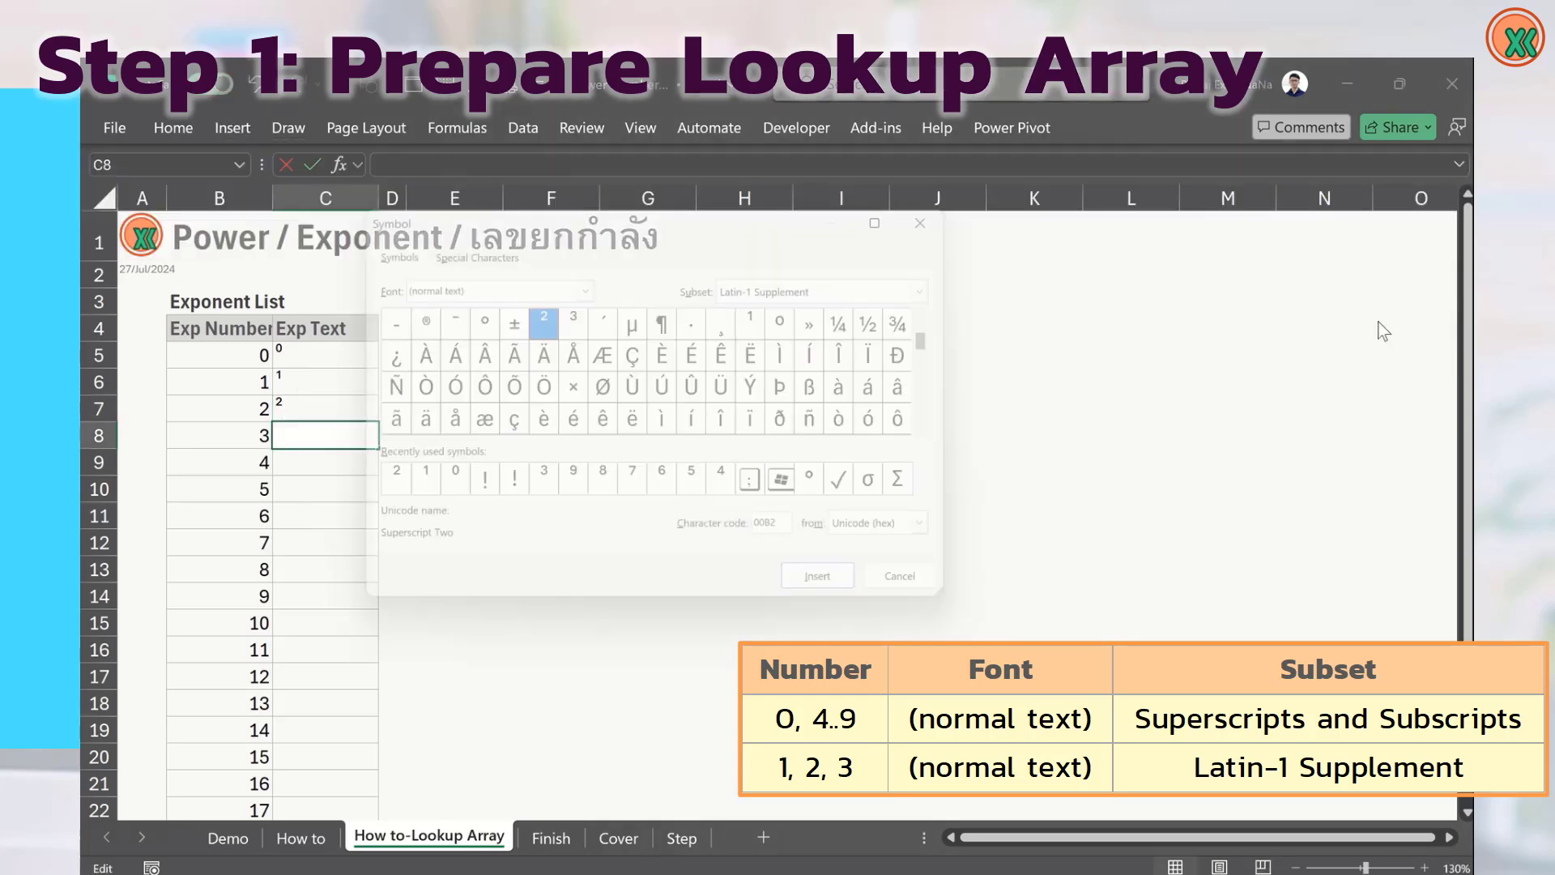
{"action": "left_click", "coordinate": [571, 318]}
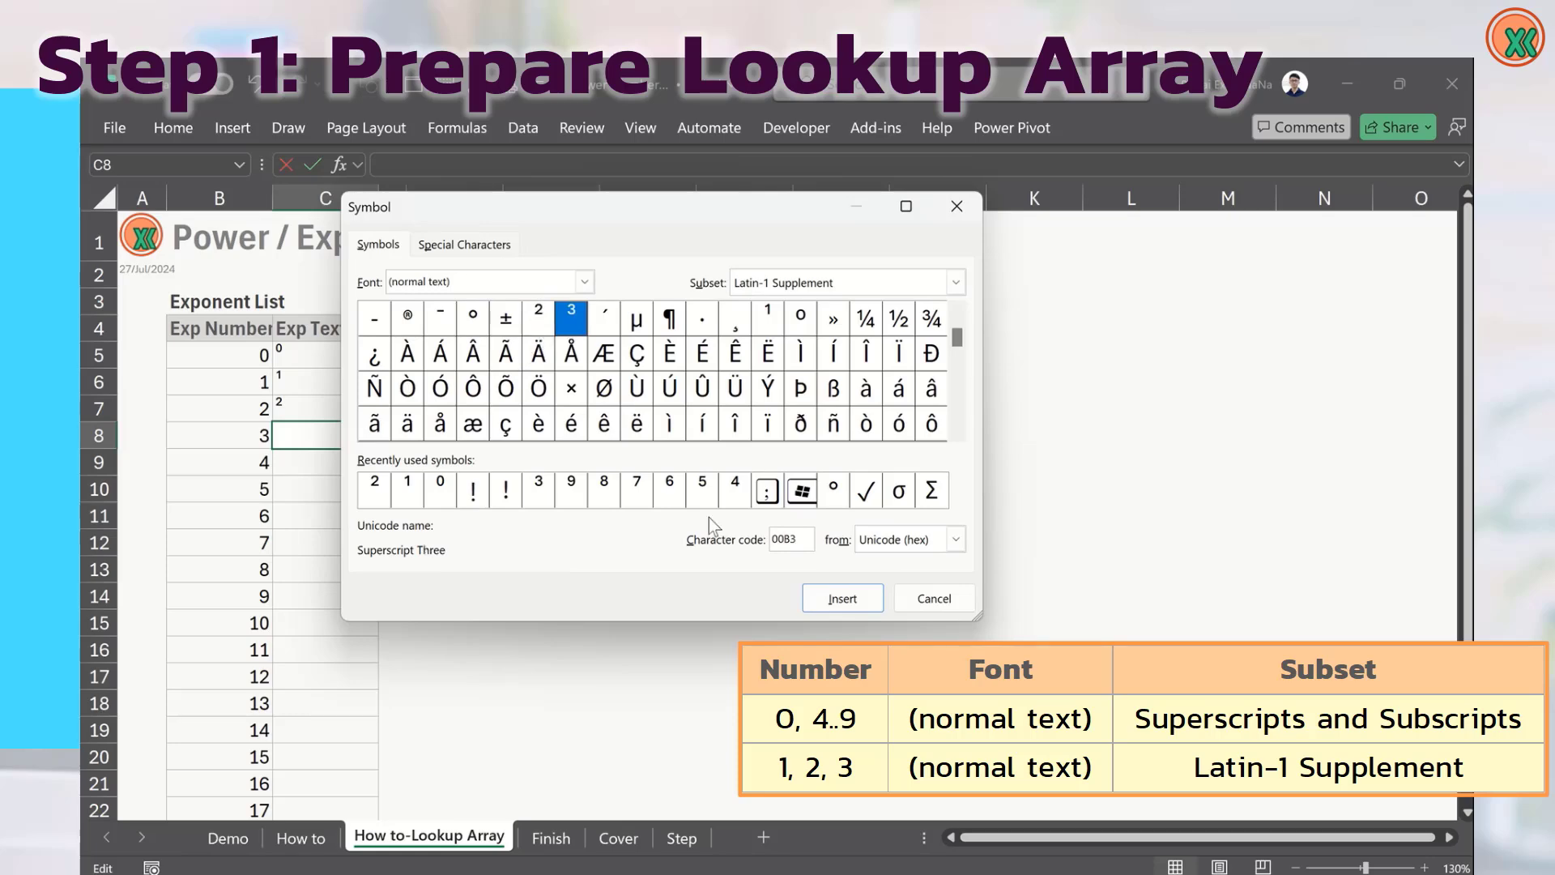
{"action": "left_click", "coordinate": [838, 601]}
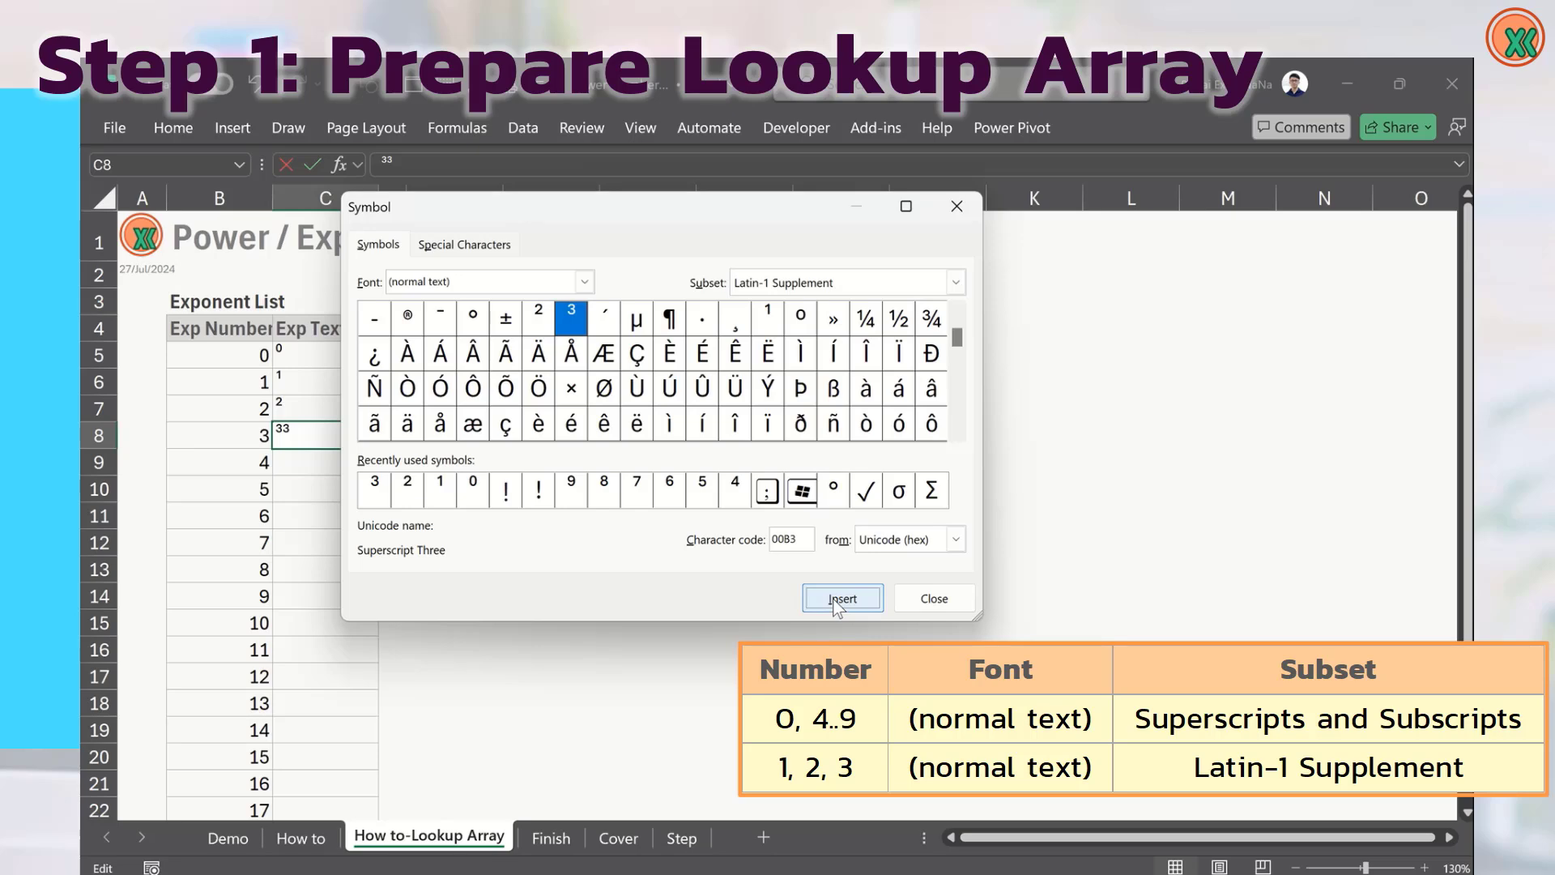
{"action": "left_click", "coordinate": [927, 601]}
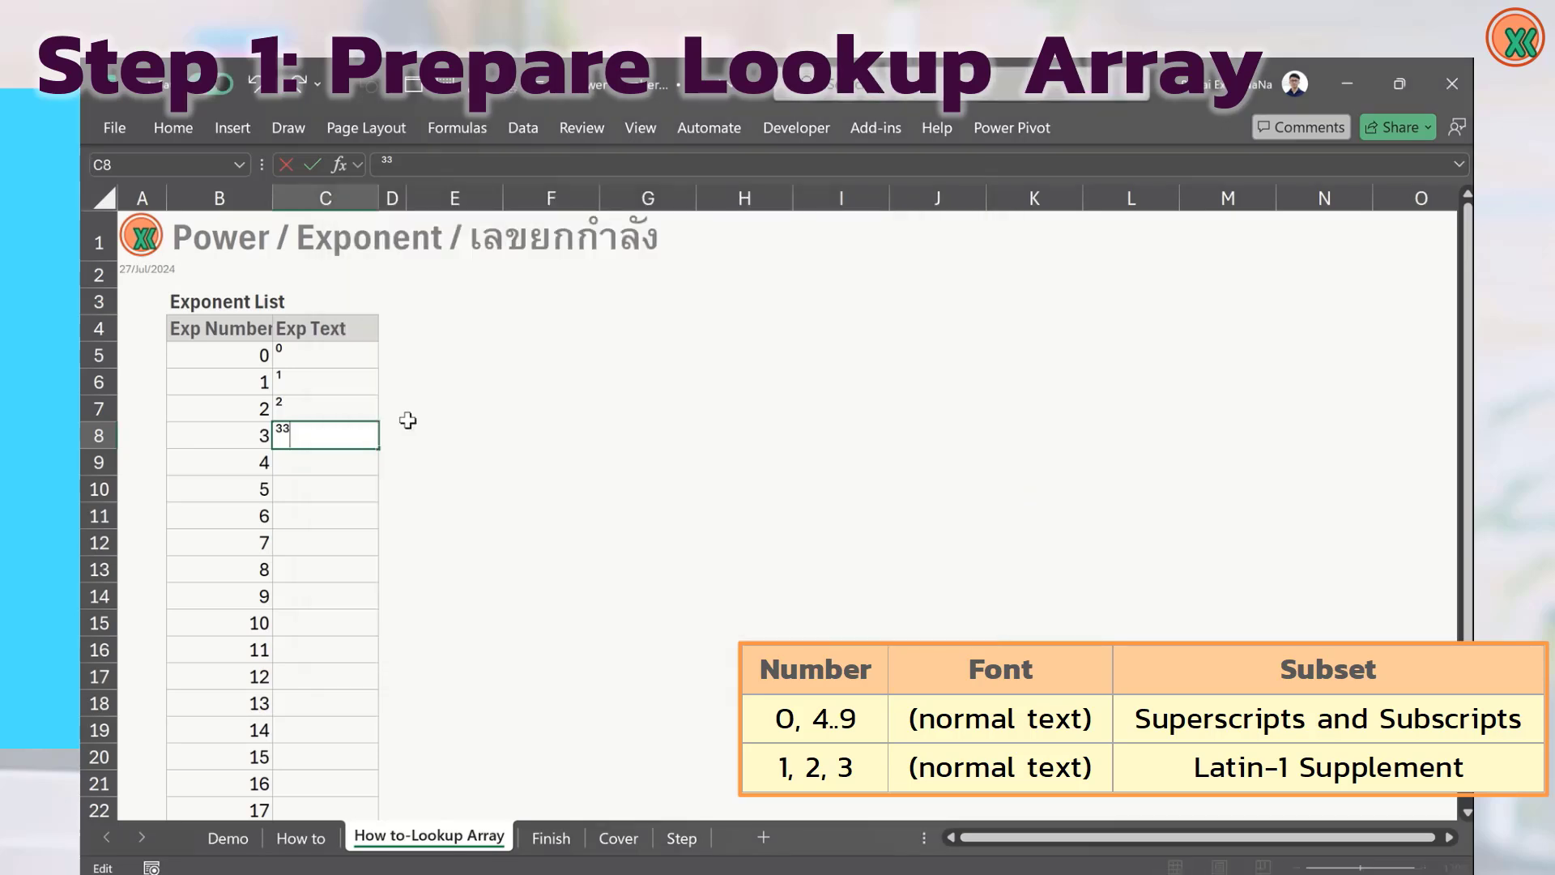
{"action": "key", "text": "BackSpace"}
{"action": "key", "text": "Return"}
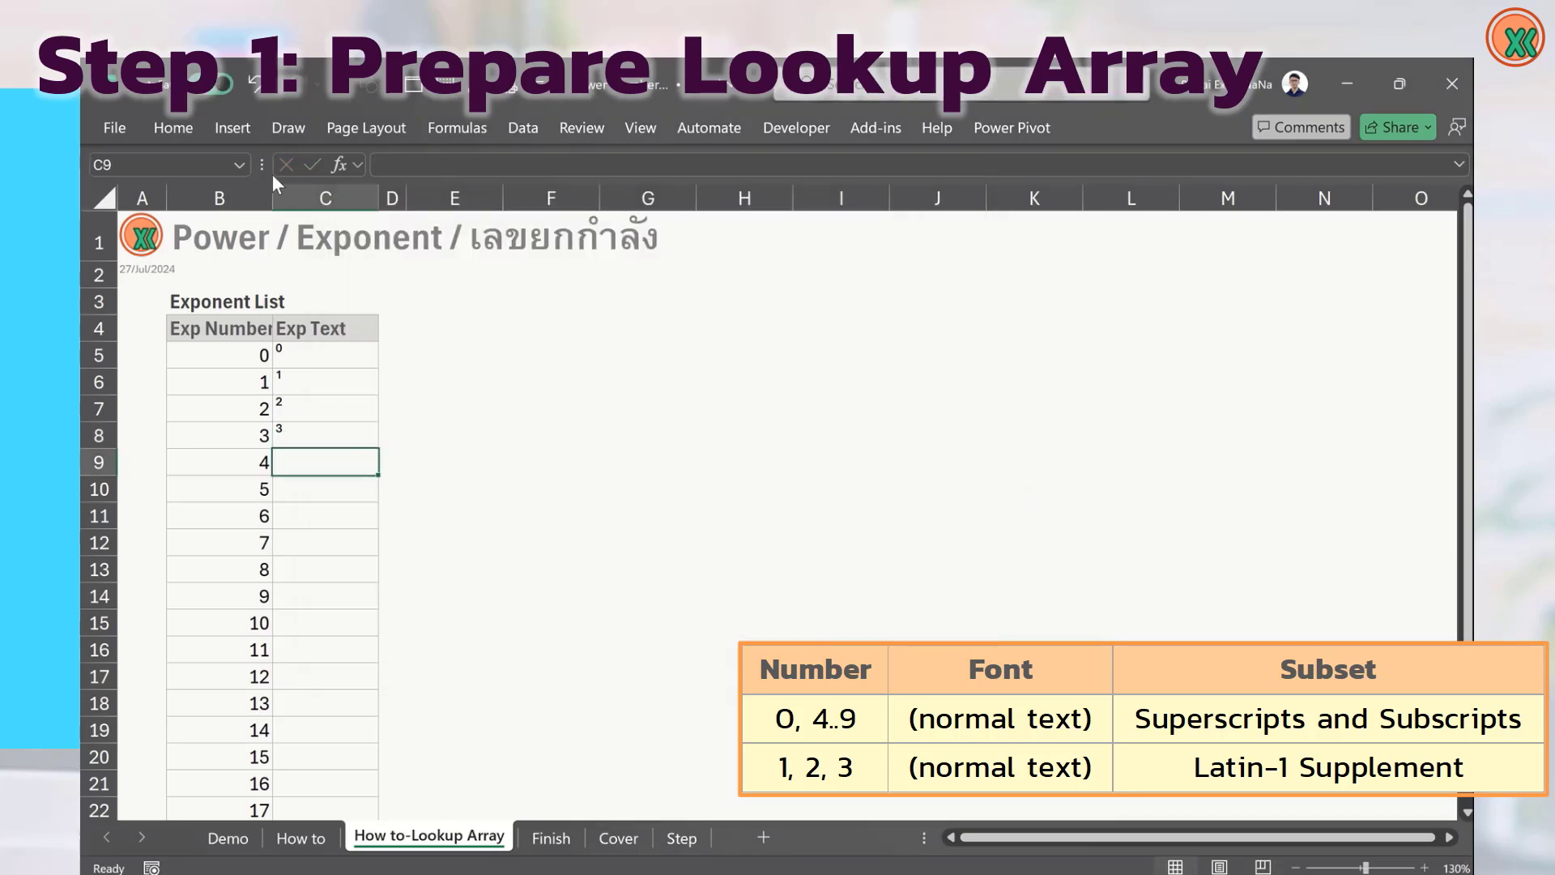
- Open the Symbol dialog for cell C9 and show the Superscripts and Subscripts subset of the (normal text) font
{"action": "left_click", "coordinate": [231, 129]}
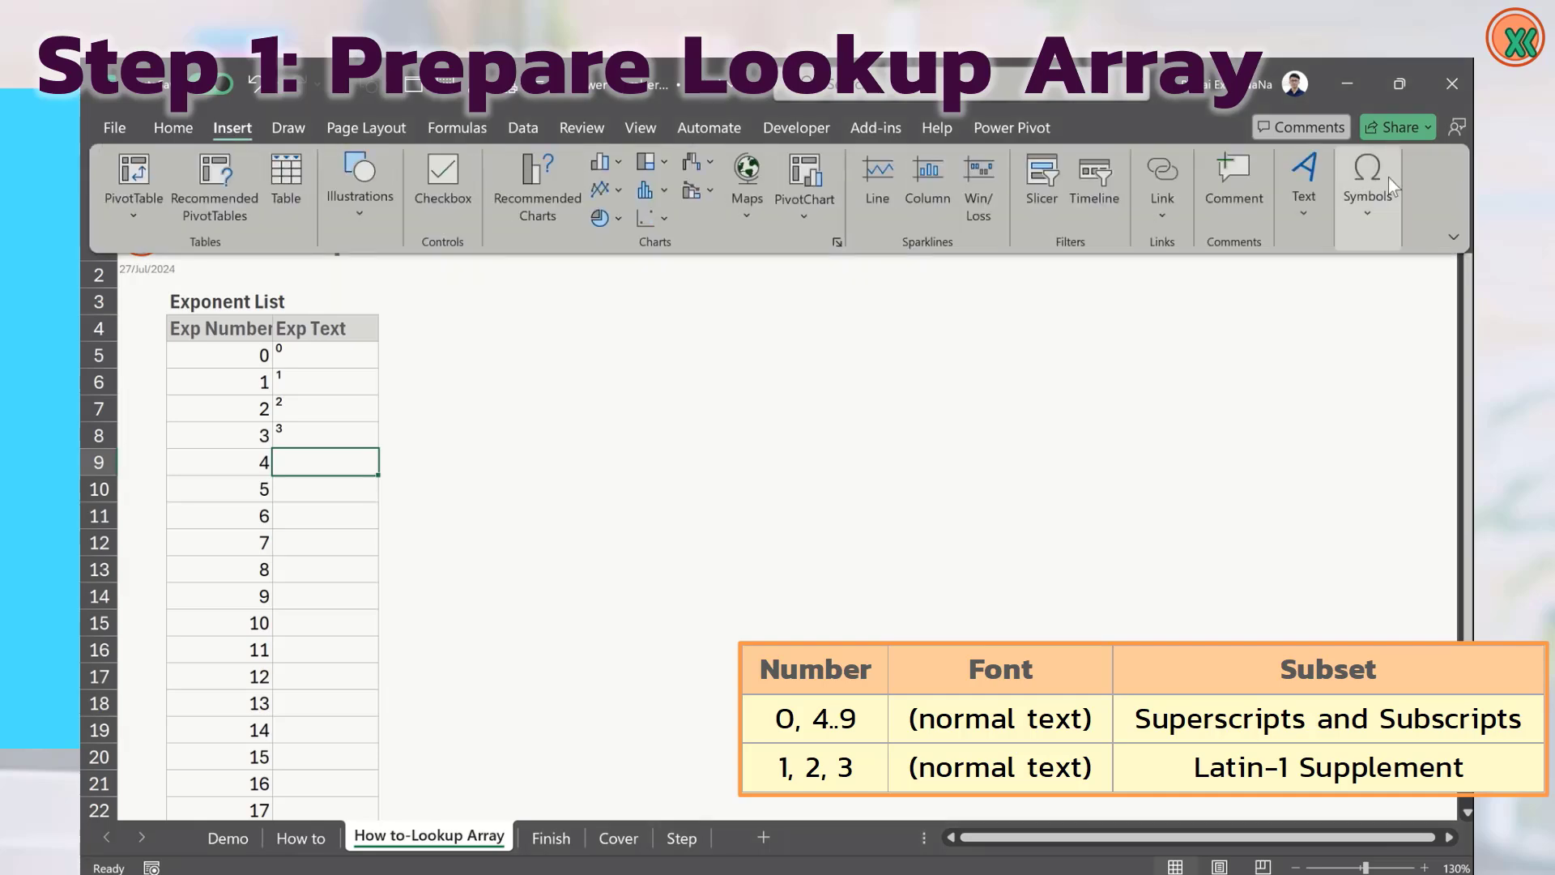
{"action": "left_click", "coordinate": [1367, 186]}
{"action": "left_click", "coordinate": [1418, 301]}
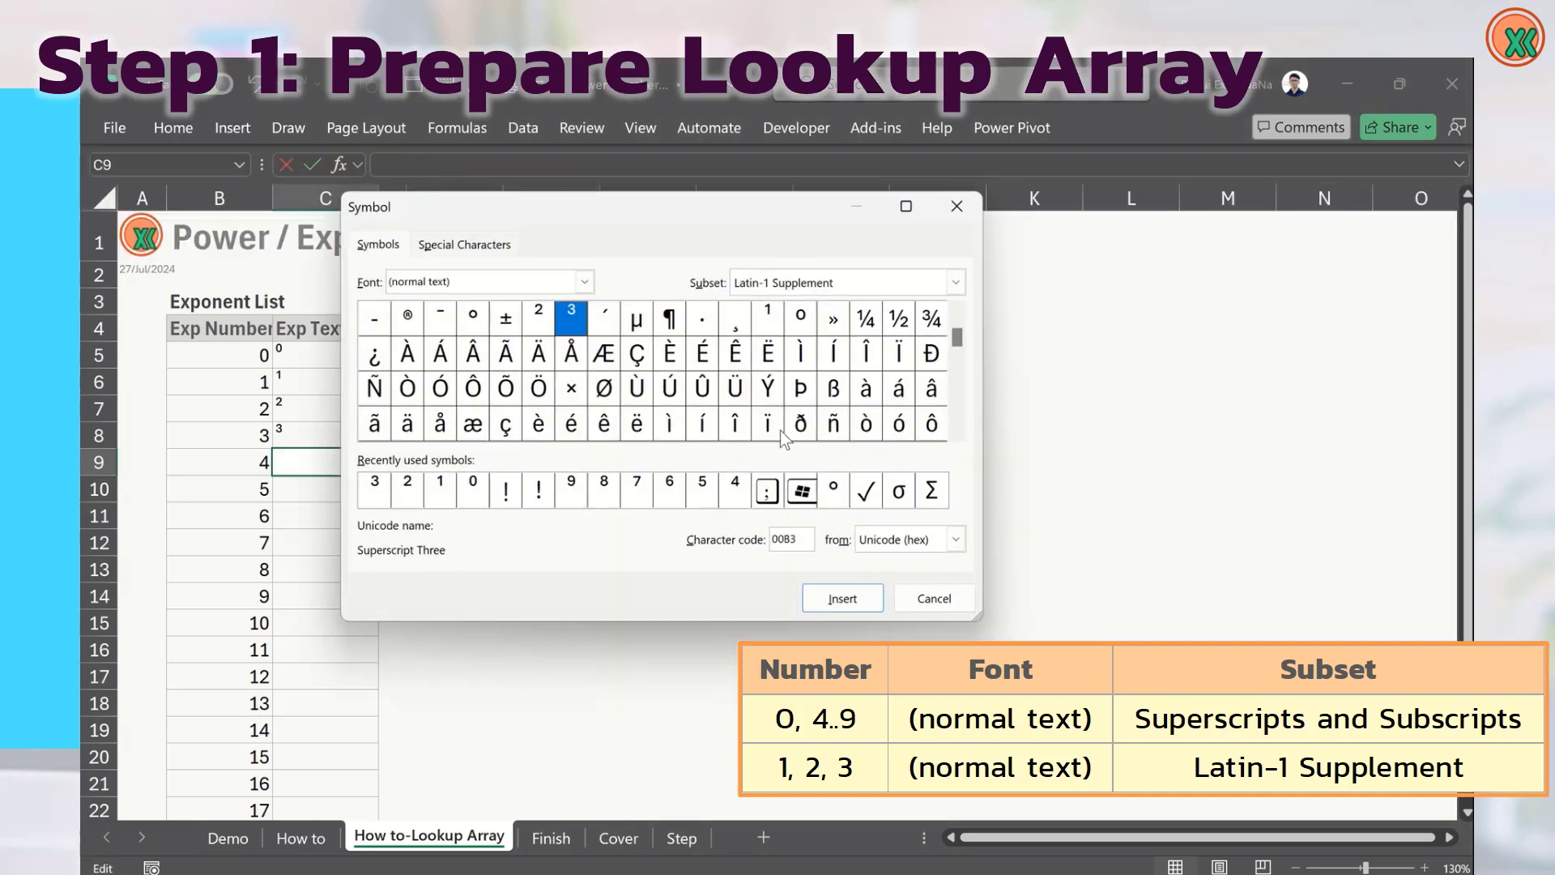
{"action": "left_click", "coordinate": [955, 283]}
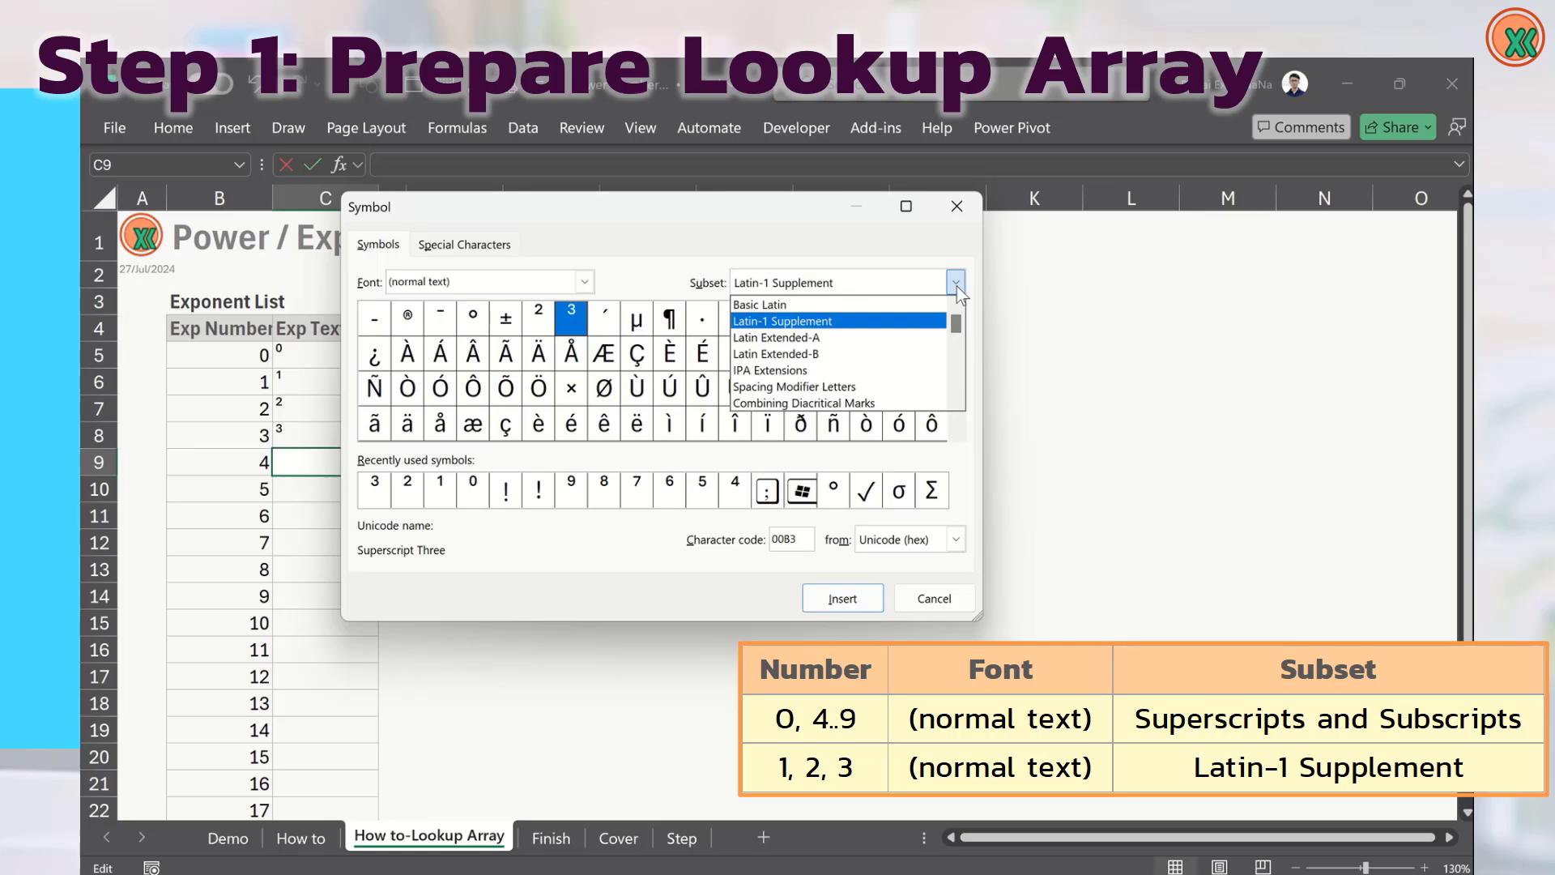
{"action": "left_click_drag", "start_coordinate": [956, 323], "coordinate": [959, 395]}
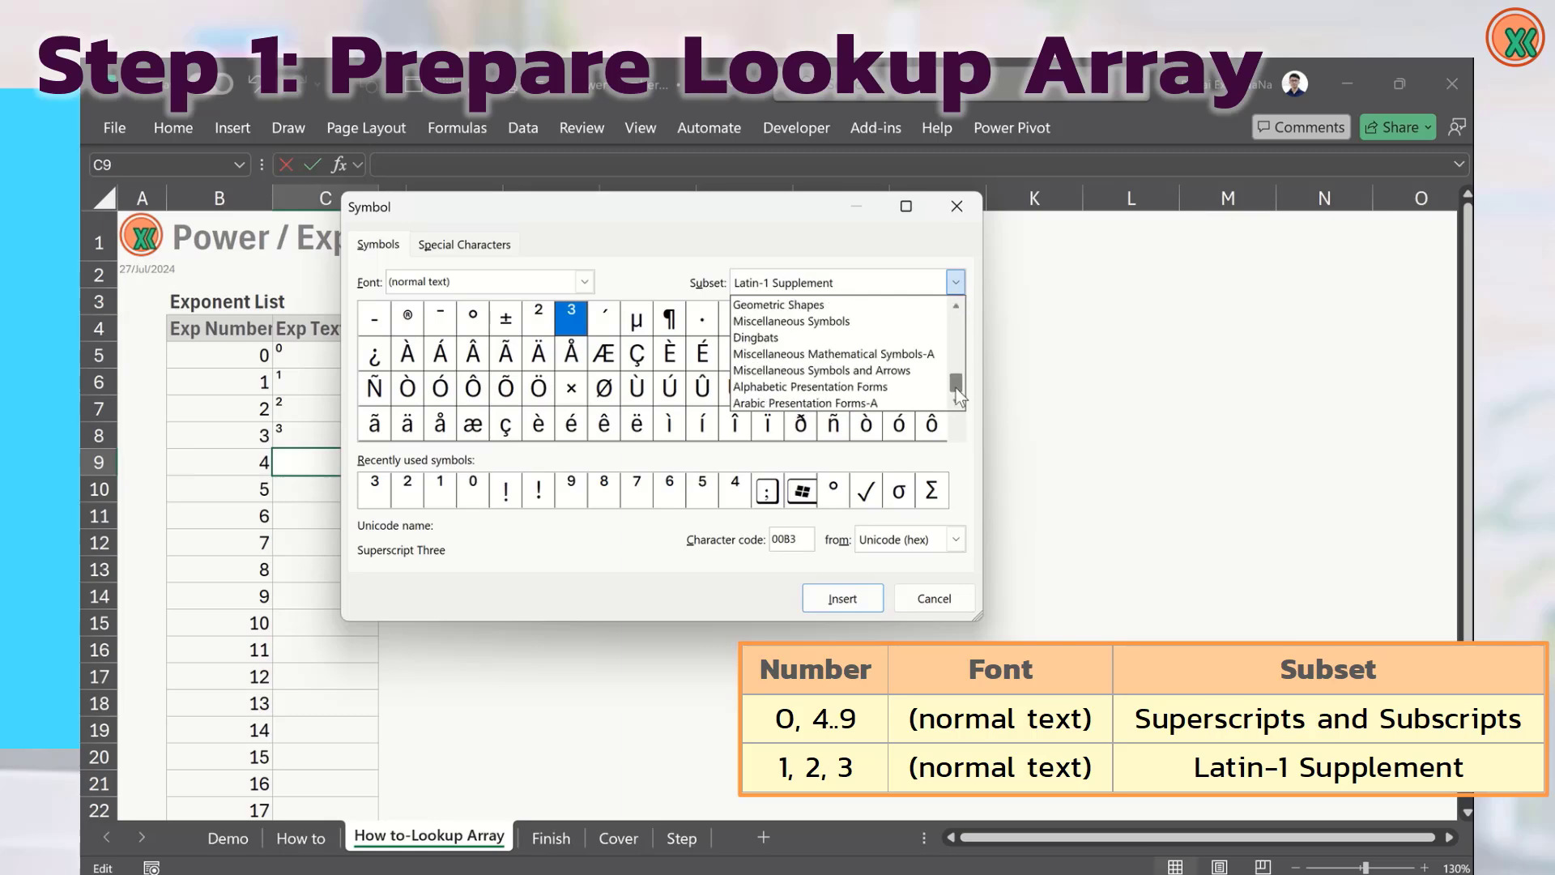
{"action": "scroll", "coordinate": [954, 348], "scroll_direction": "up", "scroll_amount": 2}
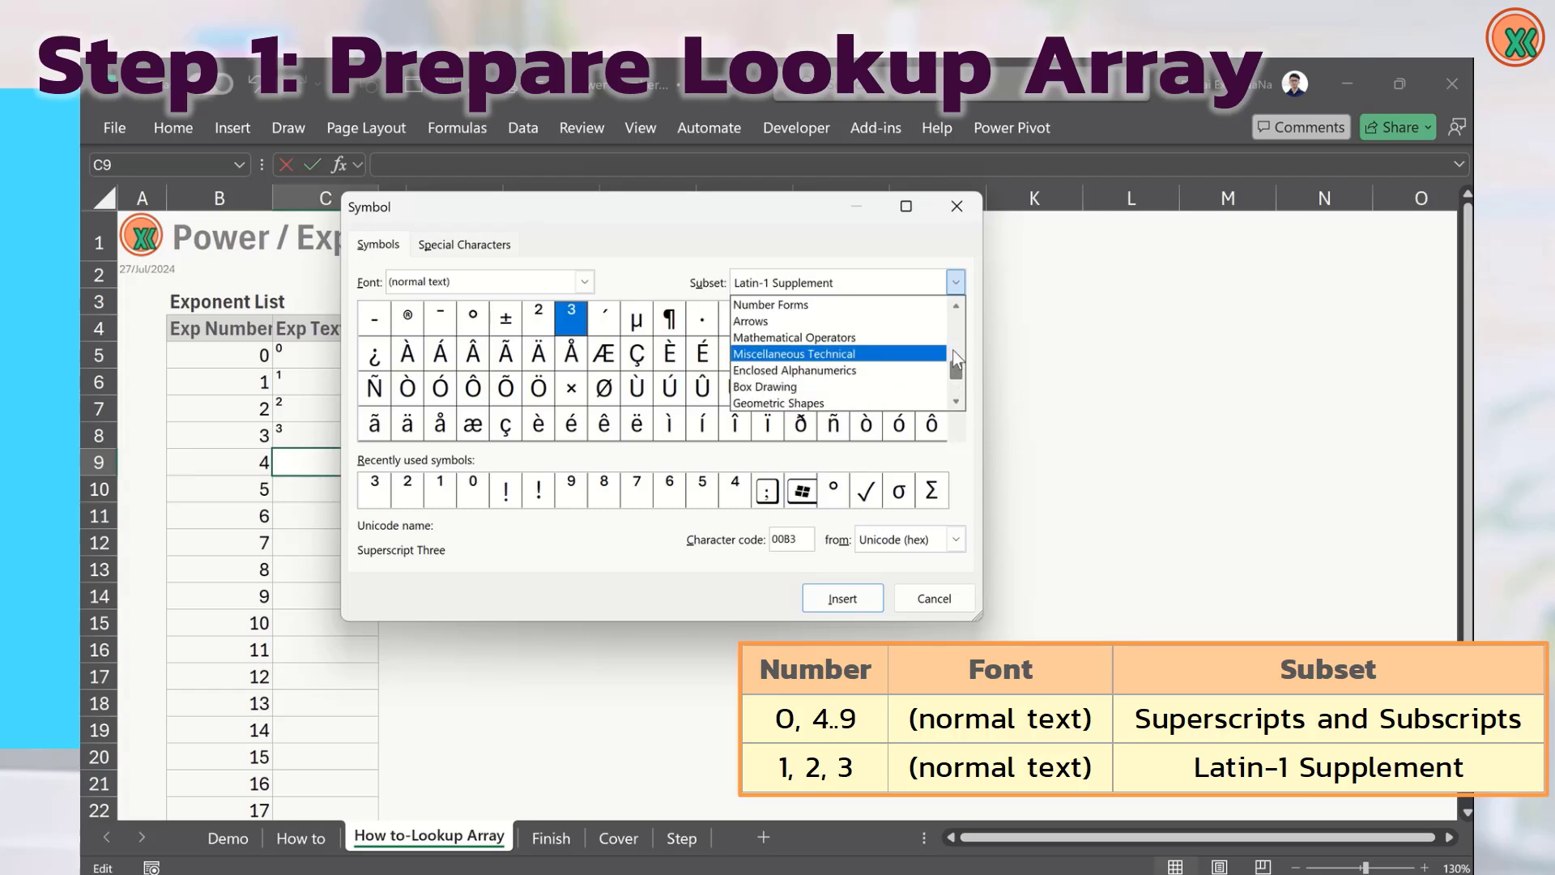
{"action": "key", "text": "s"}
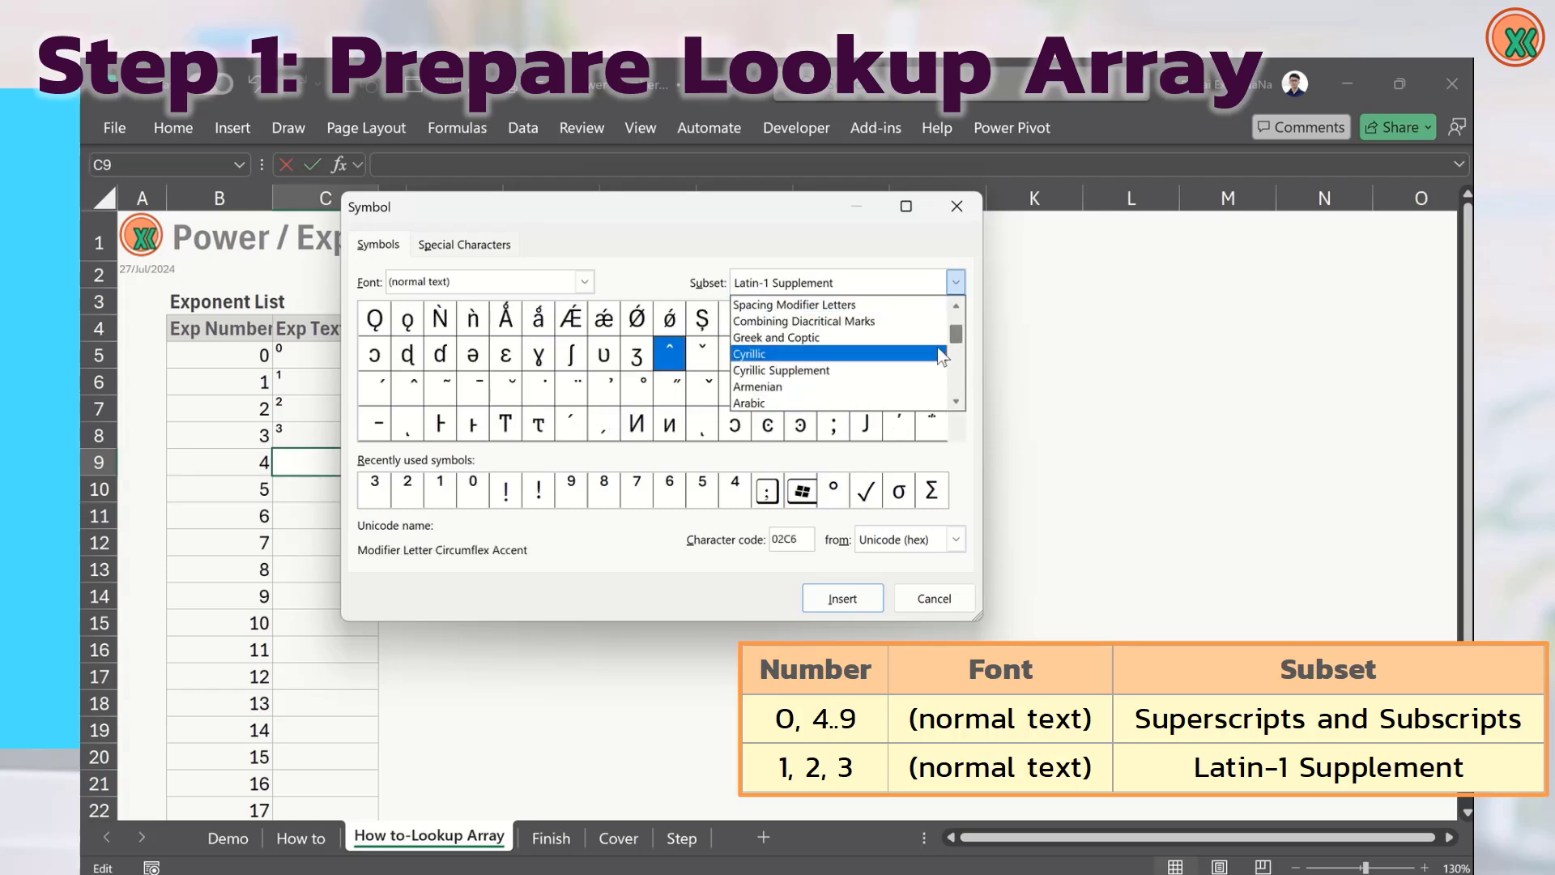
{"action": "left_click", "coordinate": [957, 400]}
{"action": "left_click", "coordinate": [956, 400]}
{"action": "left_click", "coordinate": [957, 400]}
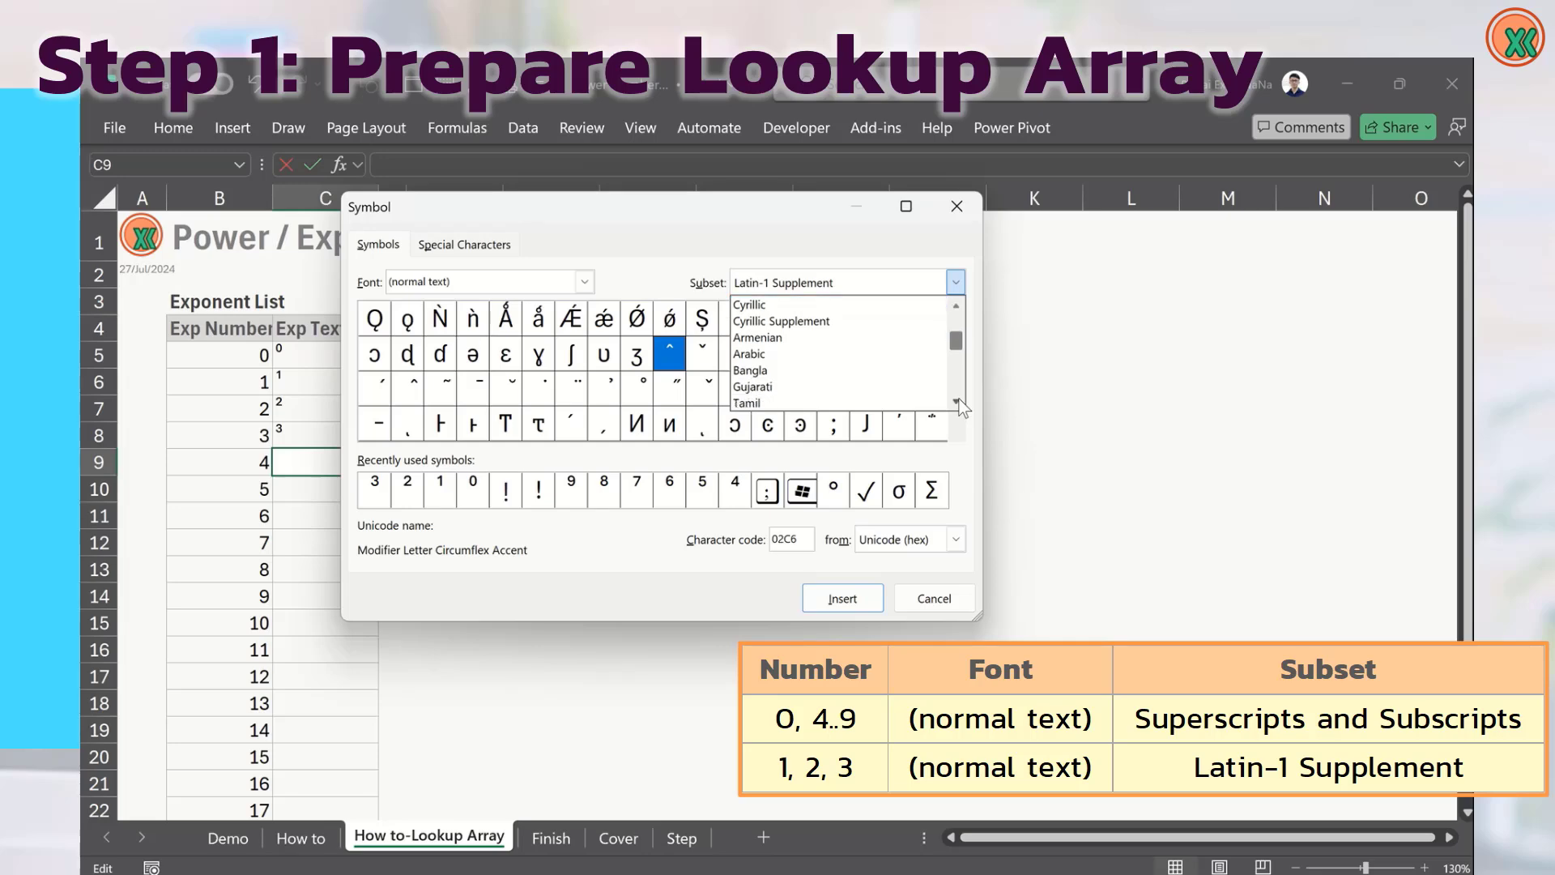
{"action": "scroll", "coordinate": [957, 380], "scroll_direction": "down", "scroll_amount": 4}
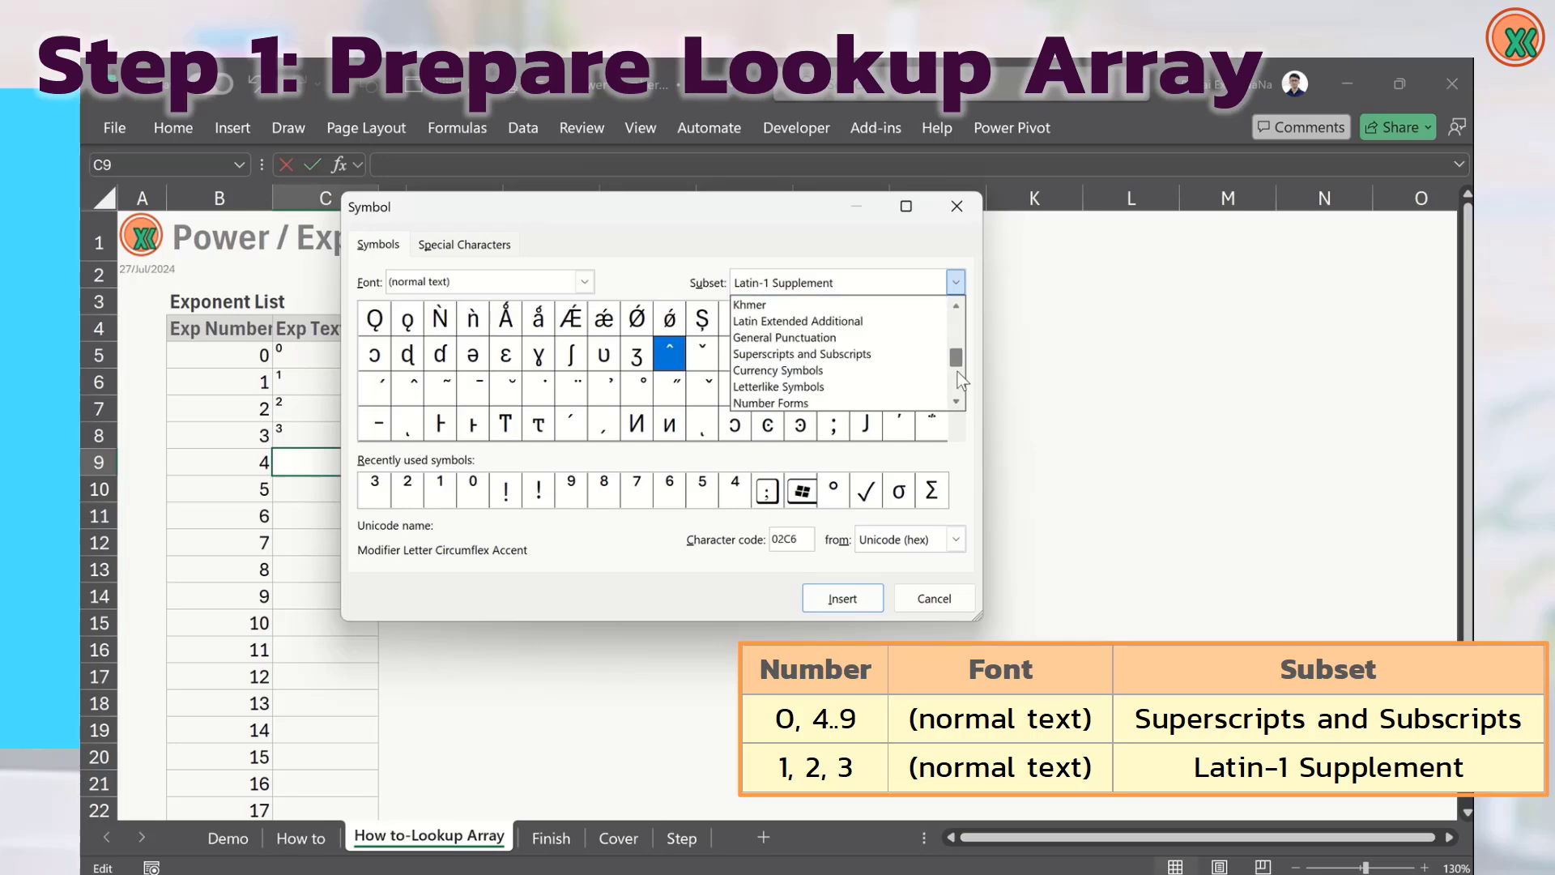
{"action": "left_click", "coordinate": [906, 353]}
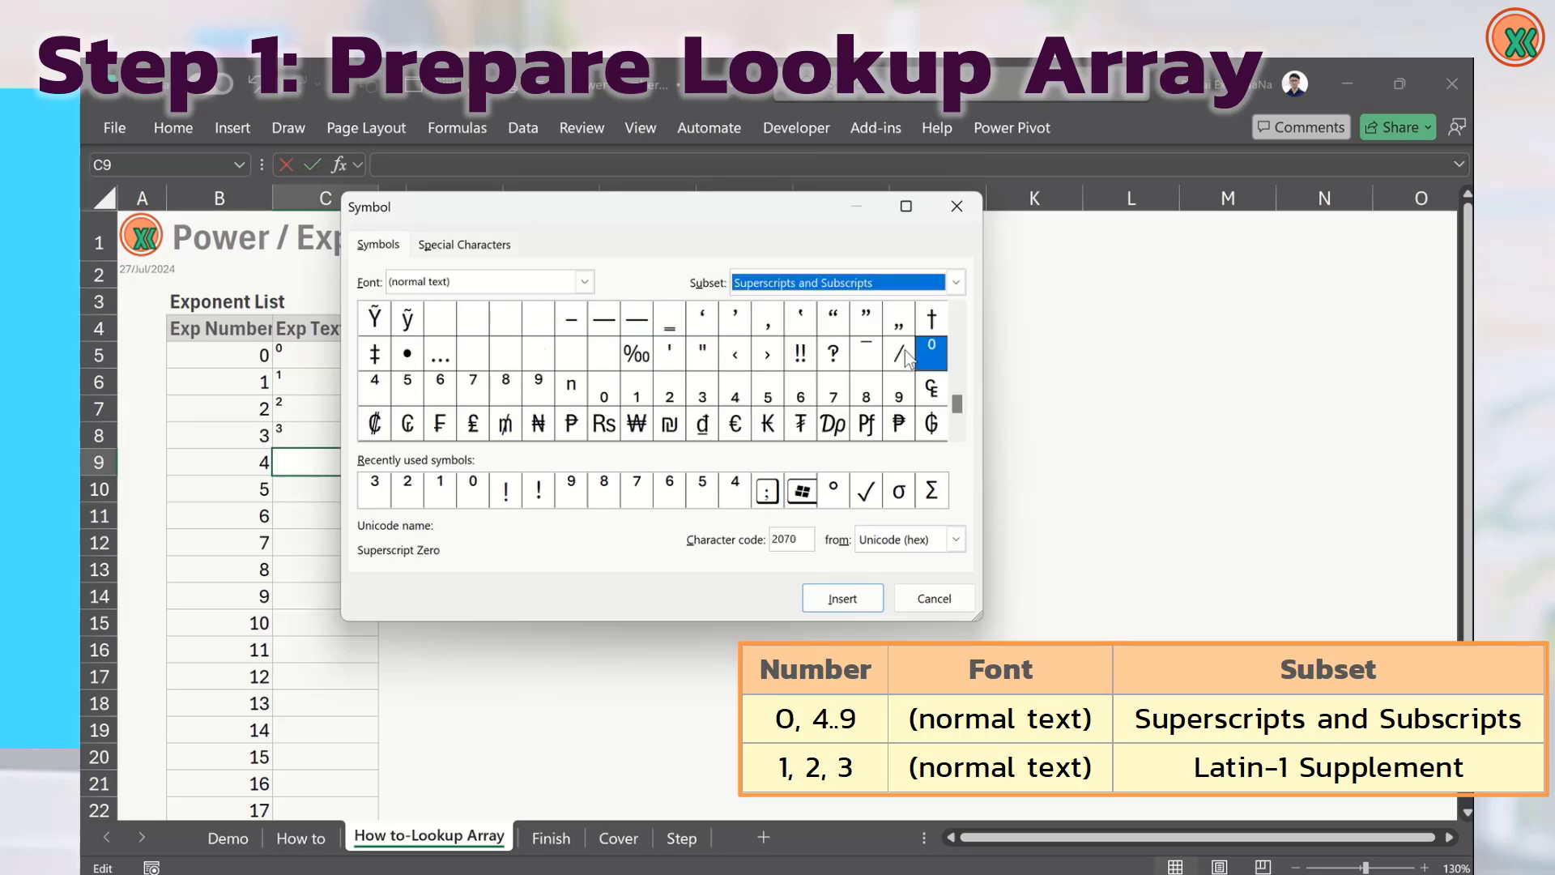
- Insert the Superscript Four character into Exp Text cell C9 and commit the entry
{"action": "left_click", "coordinate": [380, 390]}
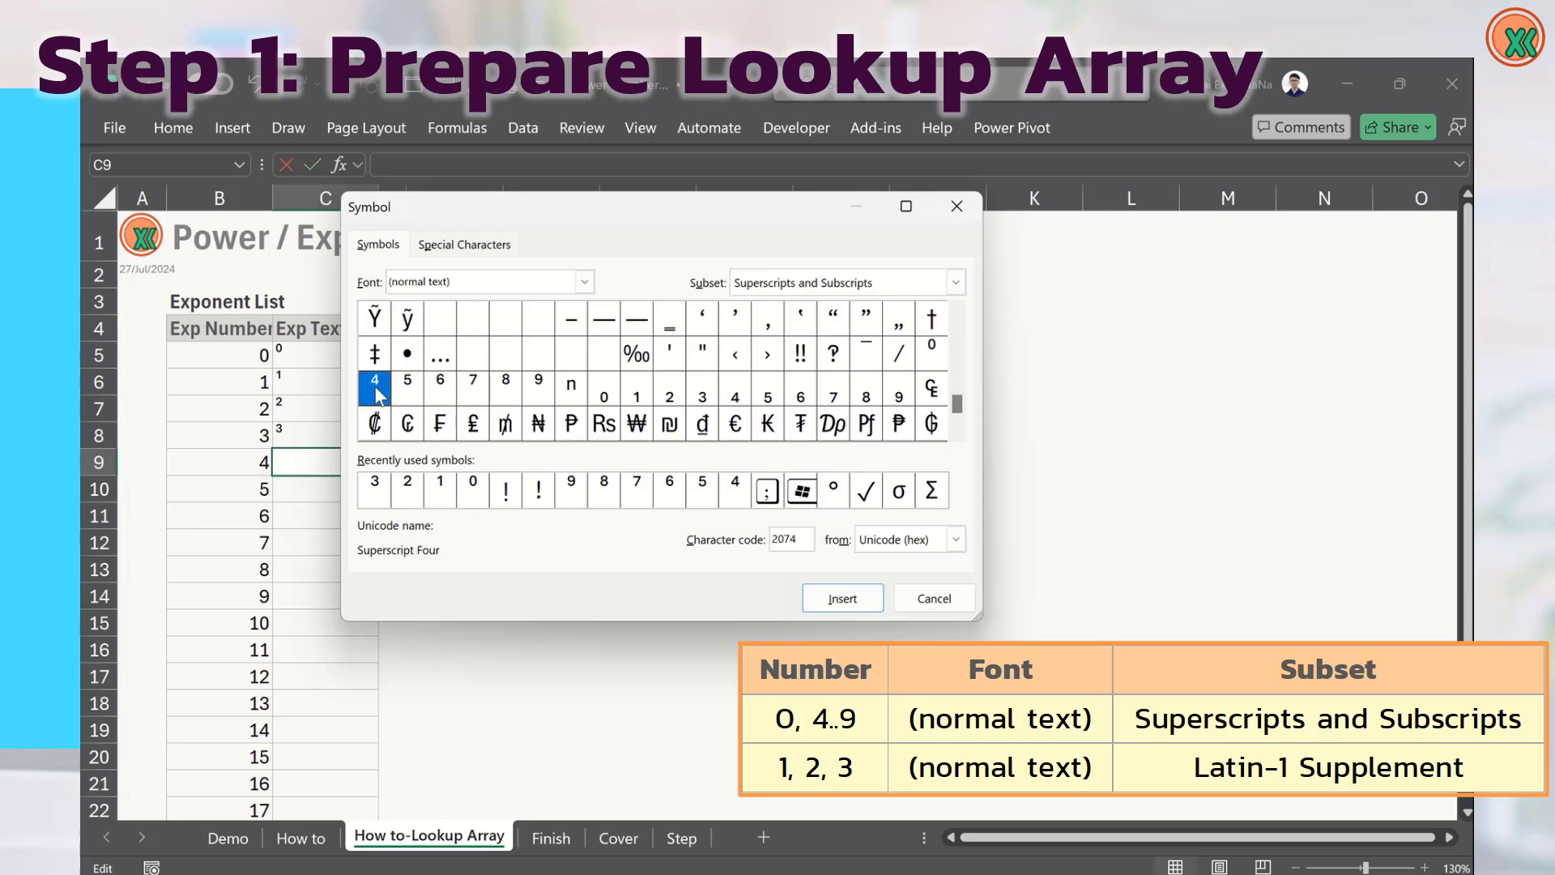
{"action": "left_click", "coordinate": [839, 601]}
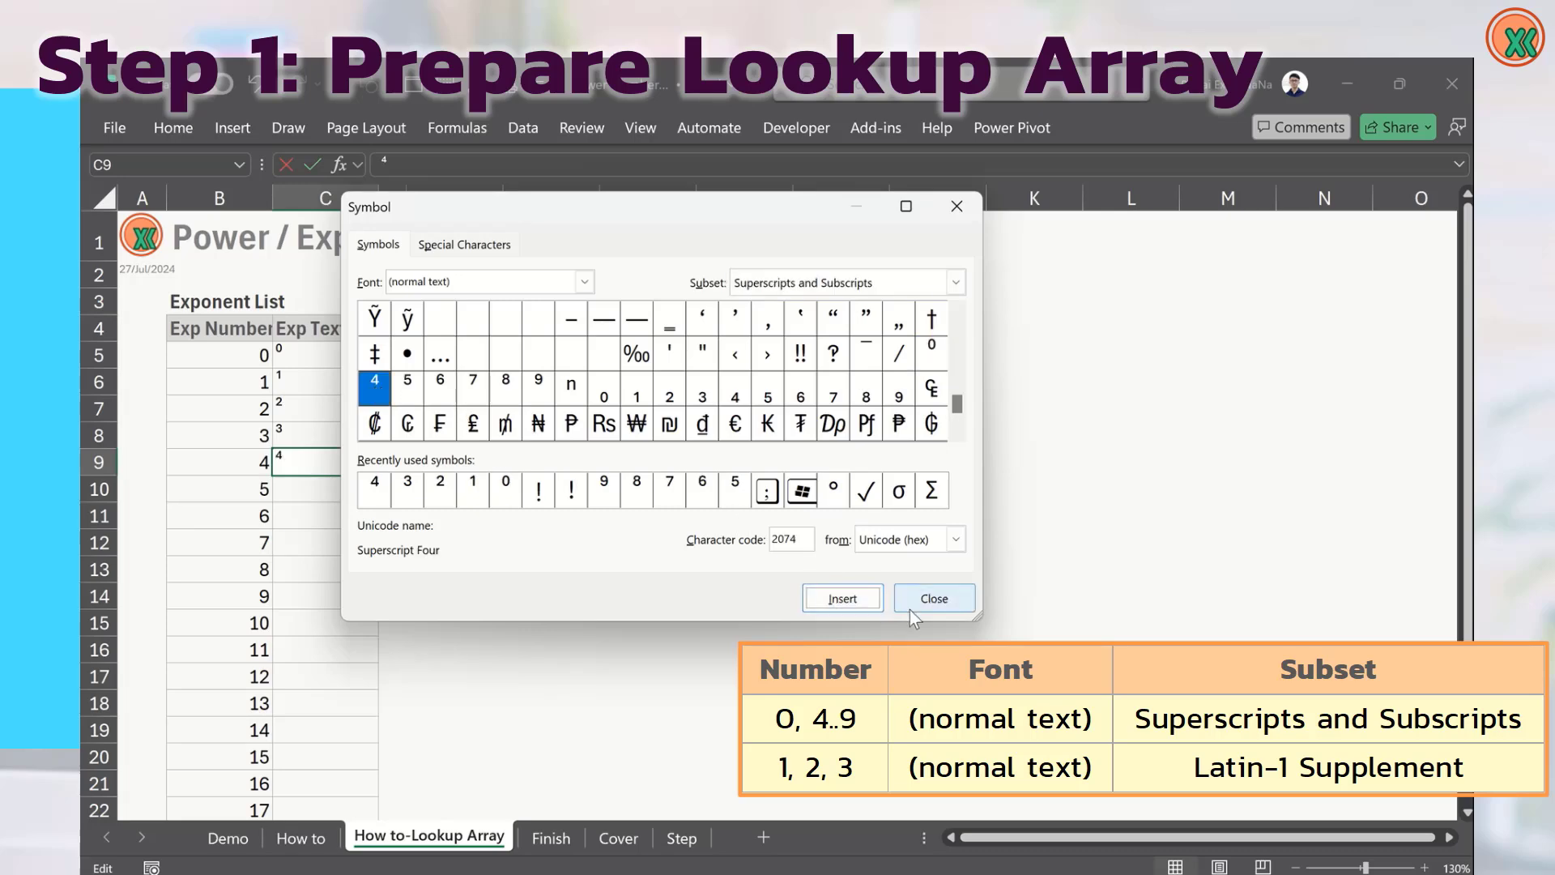
{"action": "left_click", "coordinate": [939, 607]}
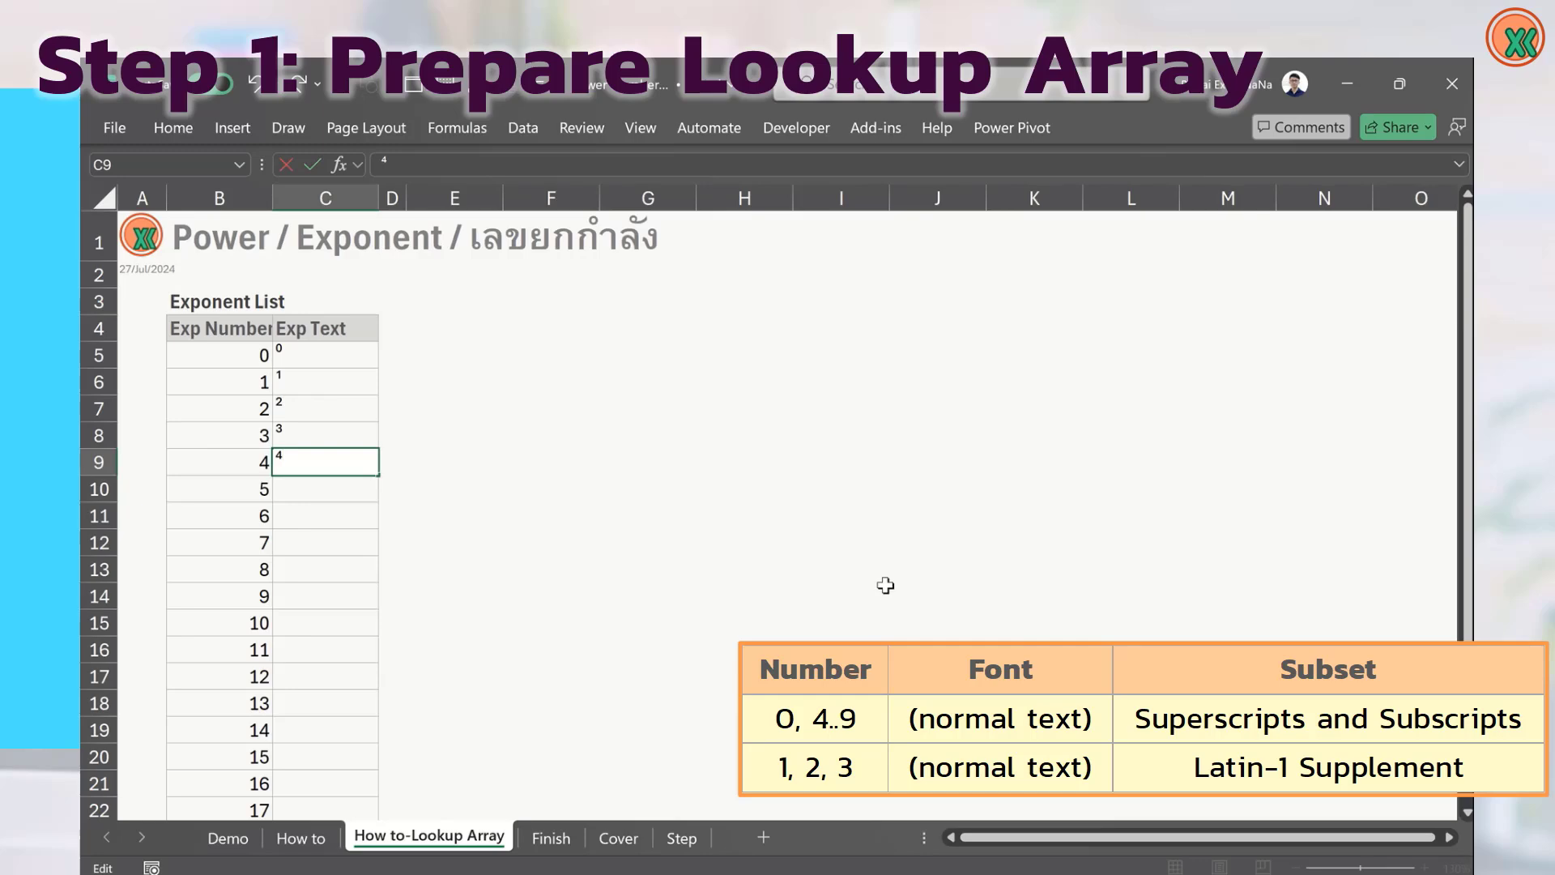
{"action": "key", "text": "Return"}
- Insert the Superscript Five character from the Superscripts and Subscripts subset into Exp Text cell C10
{"action": "left_click", "coordinate": [230, 127]}
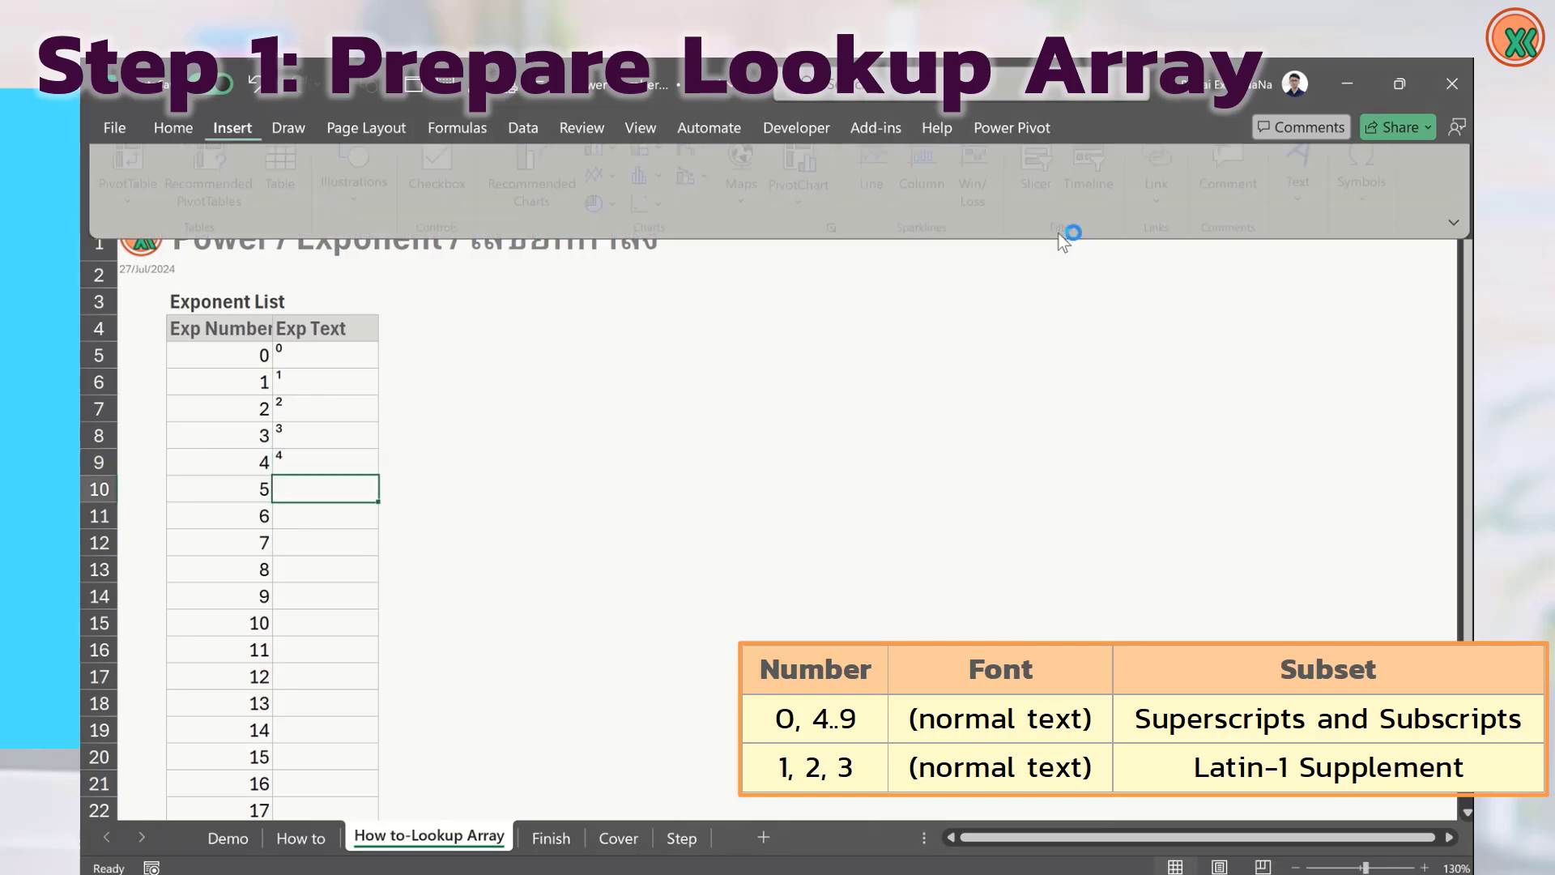
{"action": "left_click", "coordinate": [1369, 190]}
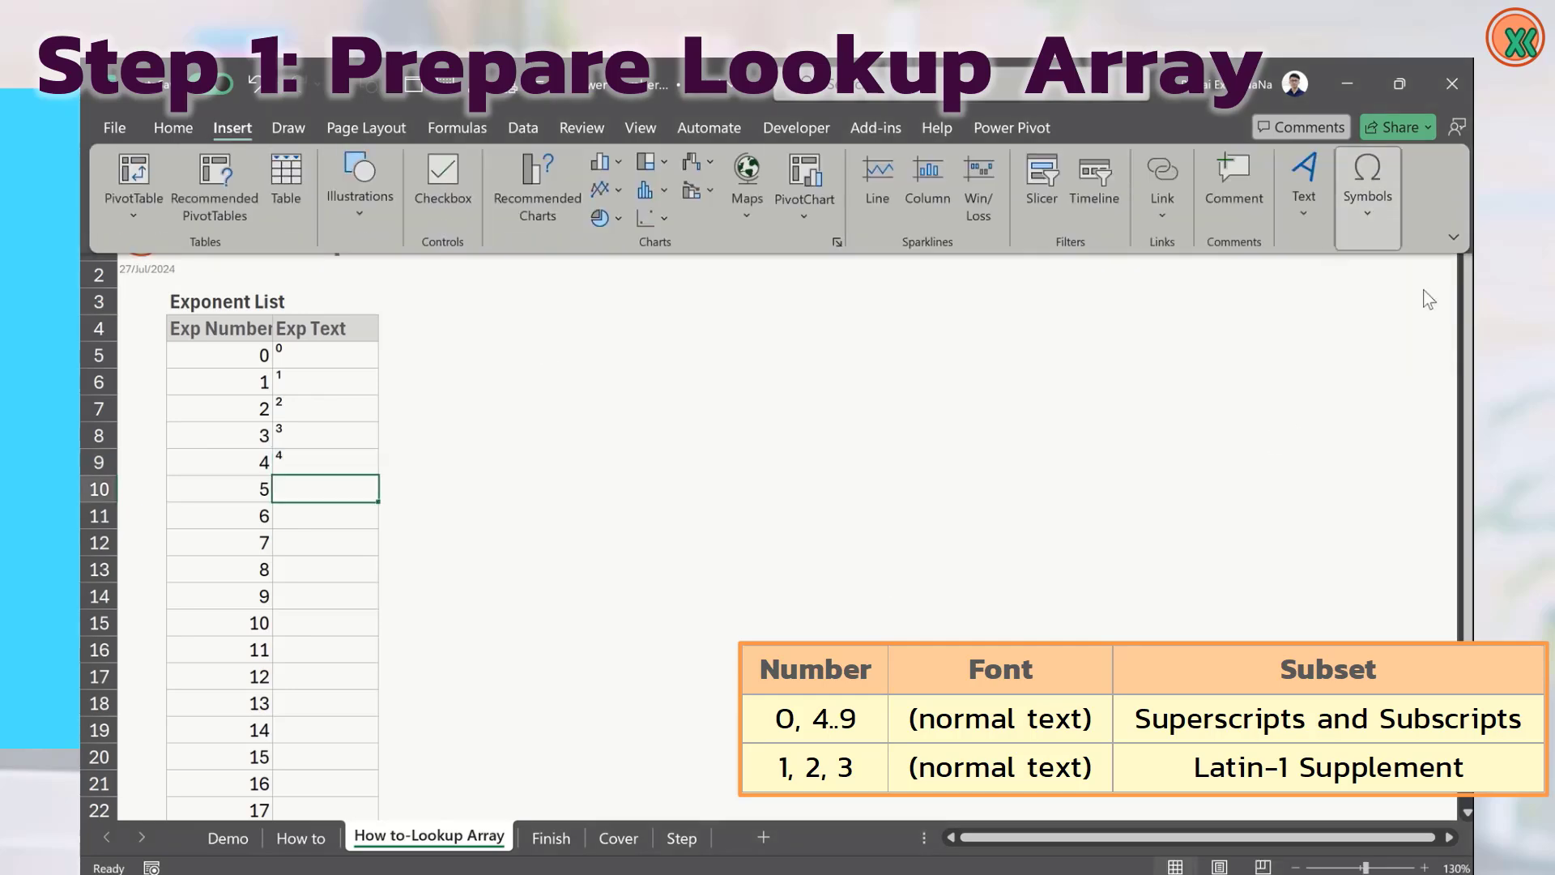
{"action": "left_click", "coordinate": [1422, 289]}
{"action": "left_click", "coordinate": [409, 319]}
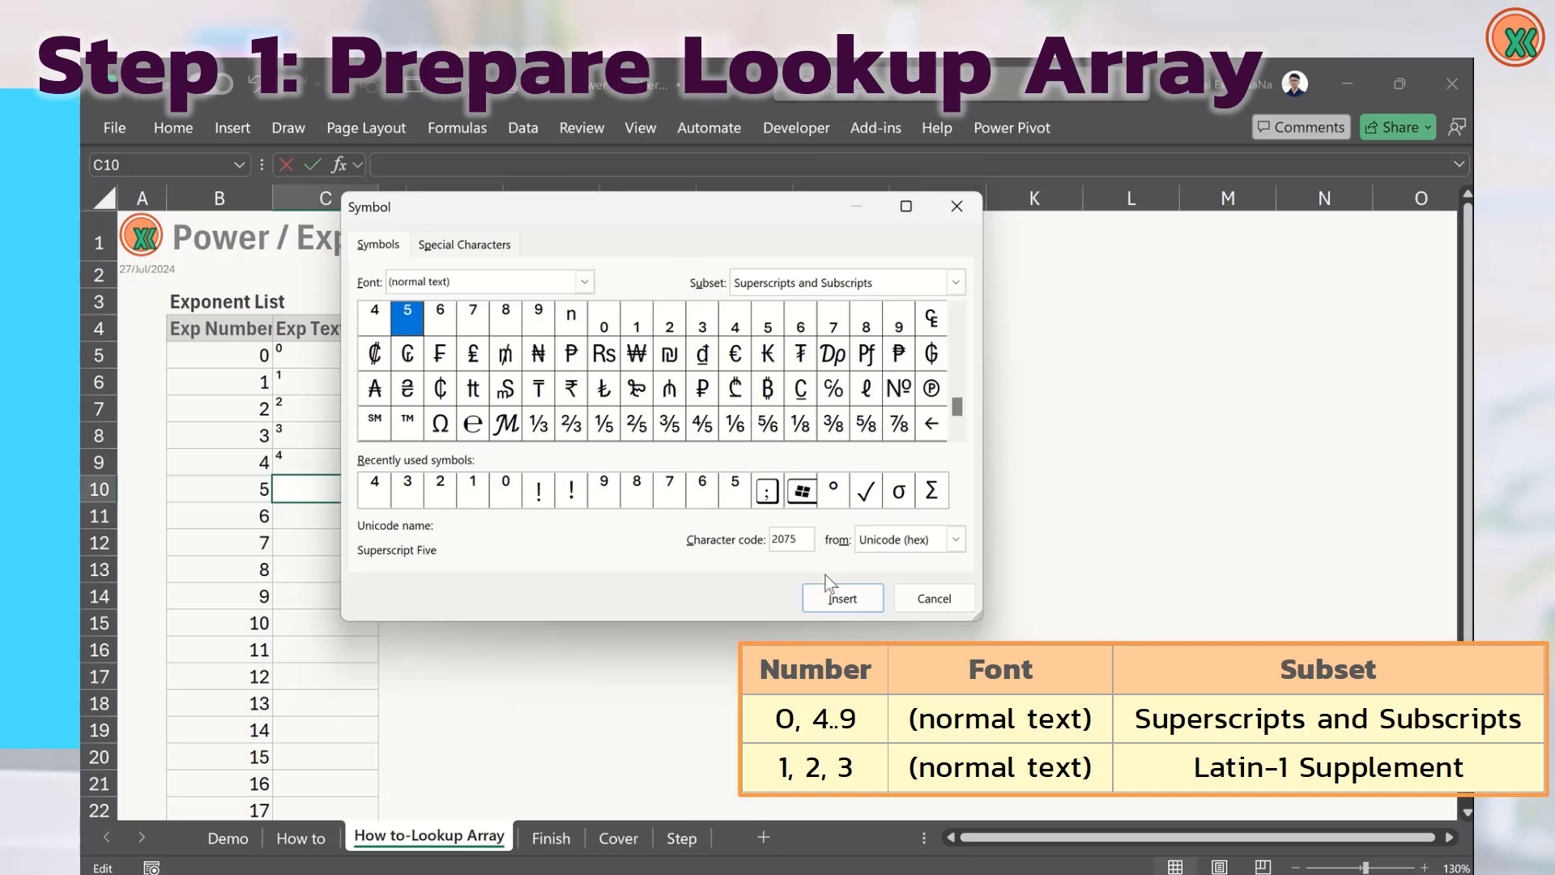
{"action": "left_click", "coordinate": [842, 602]}
{"action": "left_click", "coordinate": [939, 599]}
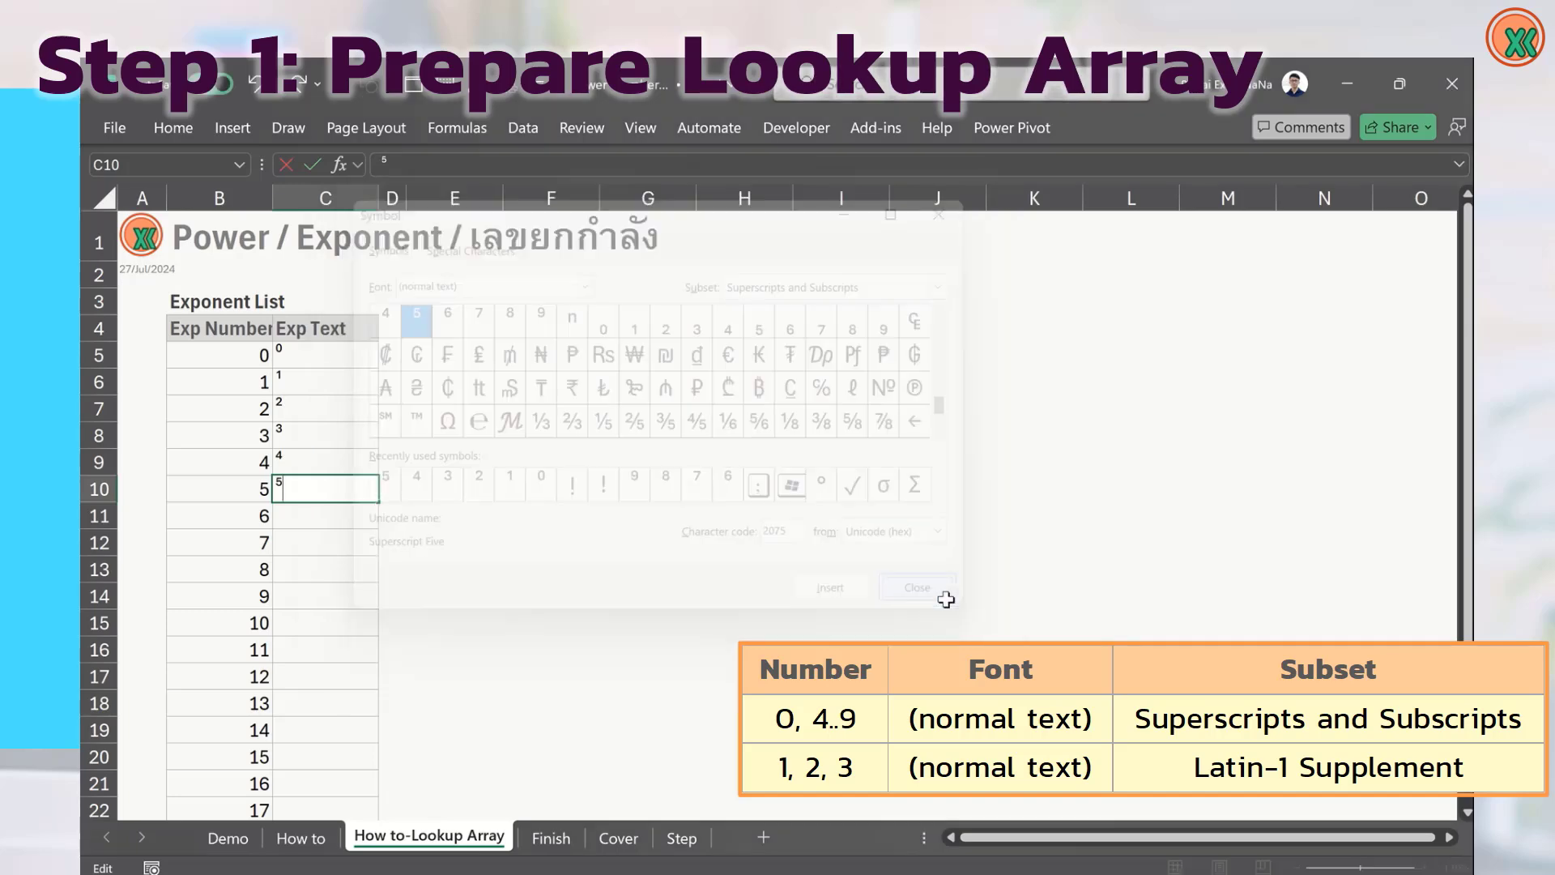
{"action": "key", "text": "Return"}
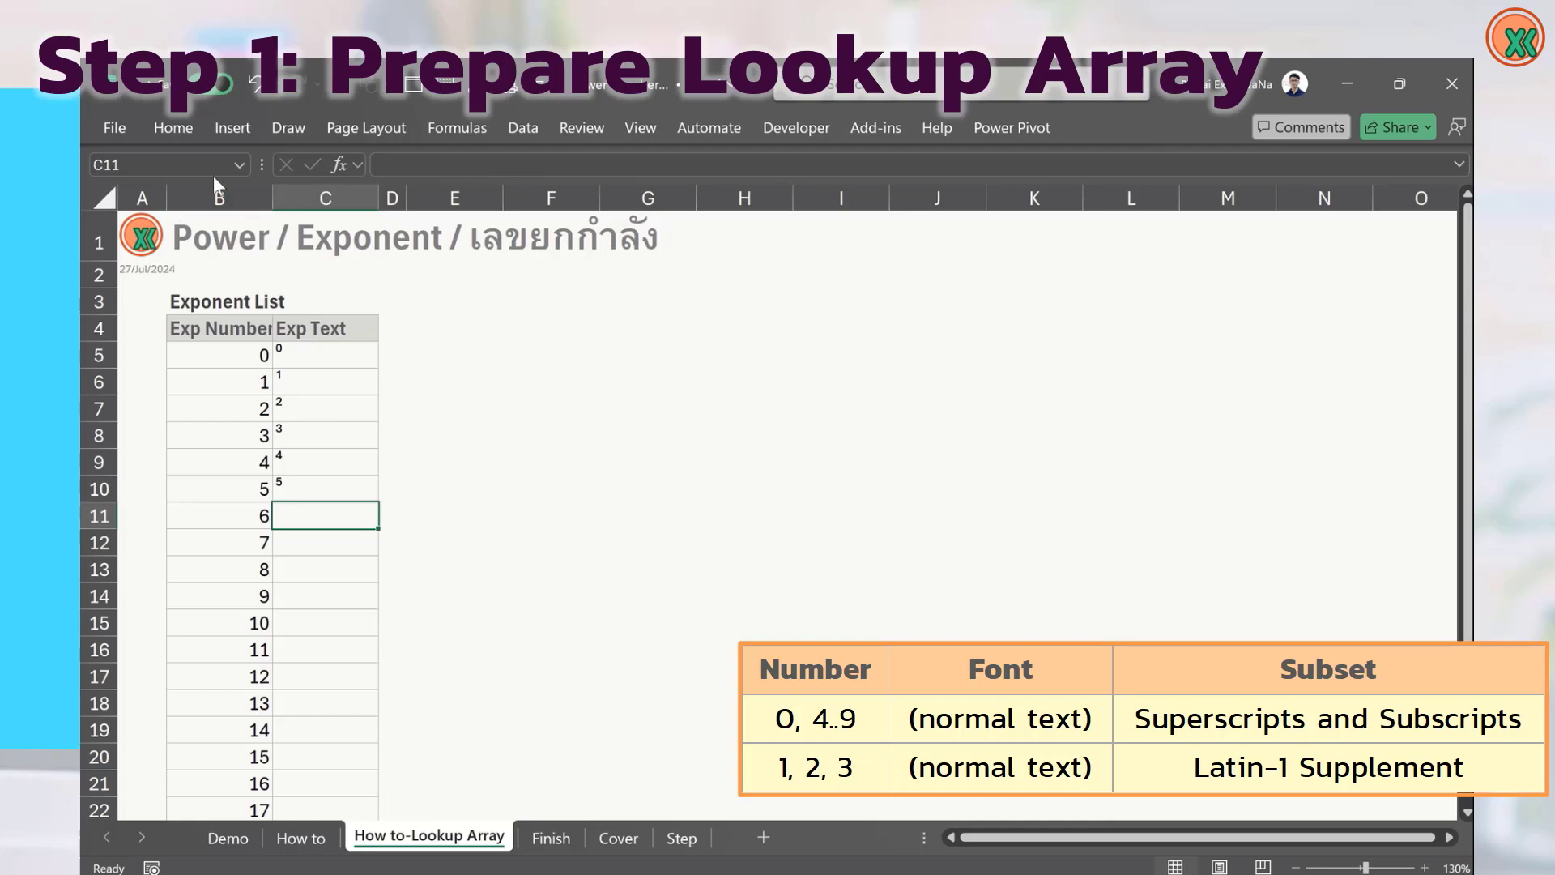
- Insert the Superscript Six character from the Superscripts and Subscripts subset into Exp Text cell C11
{"action": "left_click", "coordinate": [238, 137]}
{"action": "left_click", "coordinate": [1365, 183]}
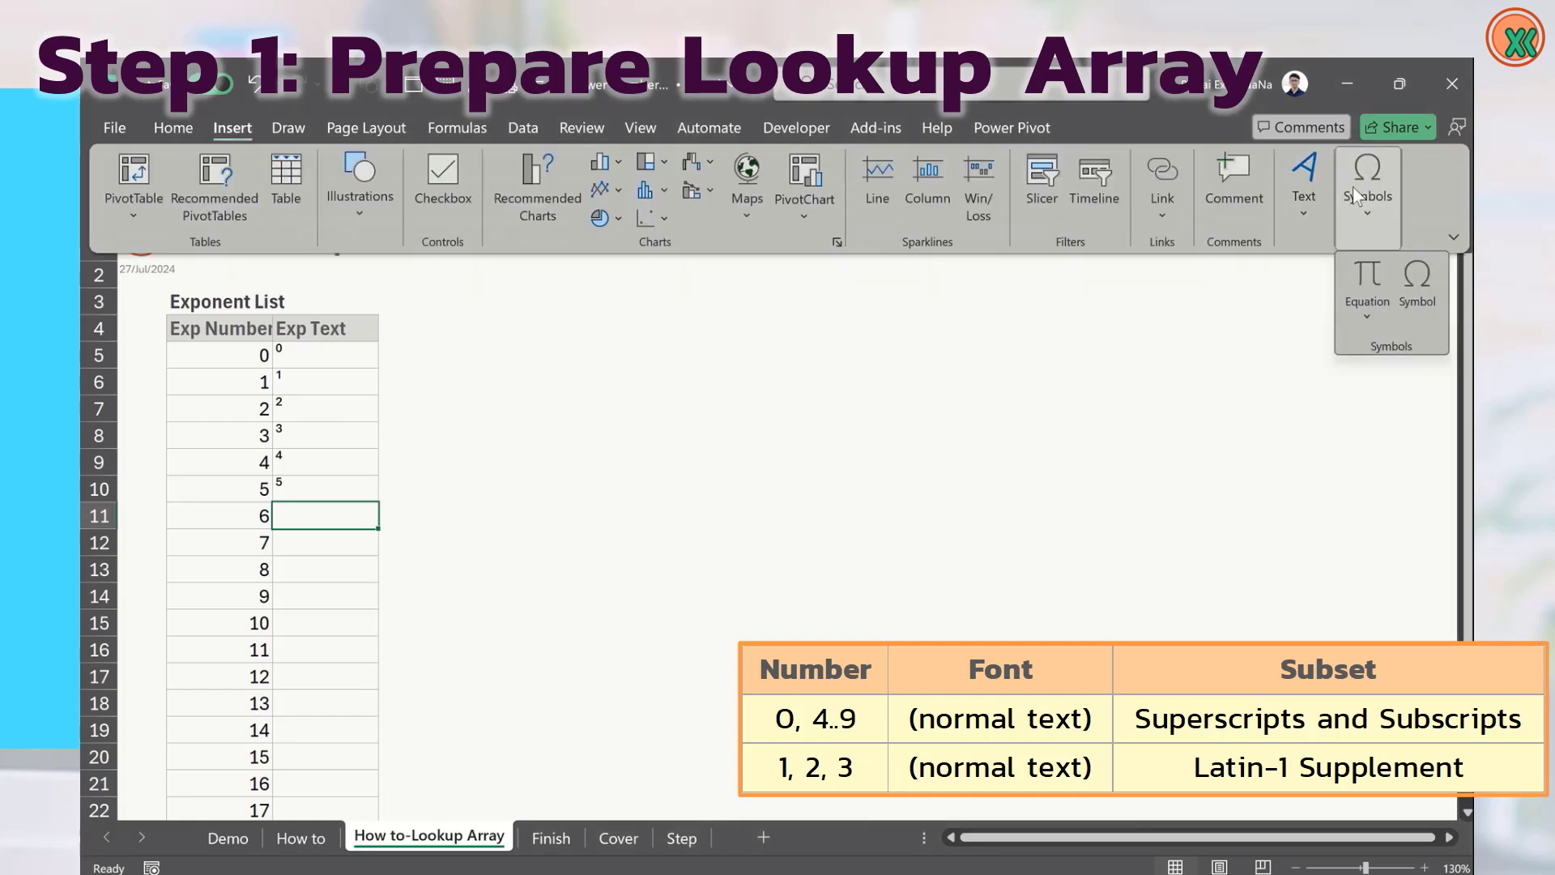
{"action": "left_click", "coordinate": [1418, 272]}
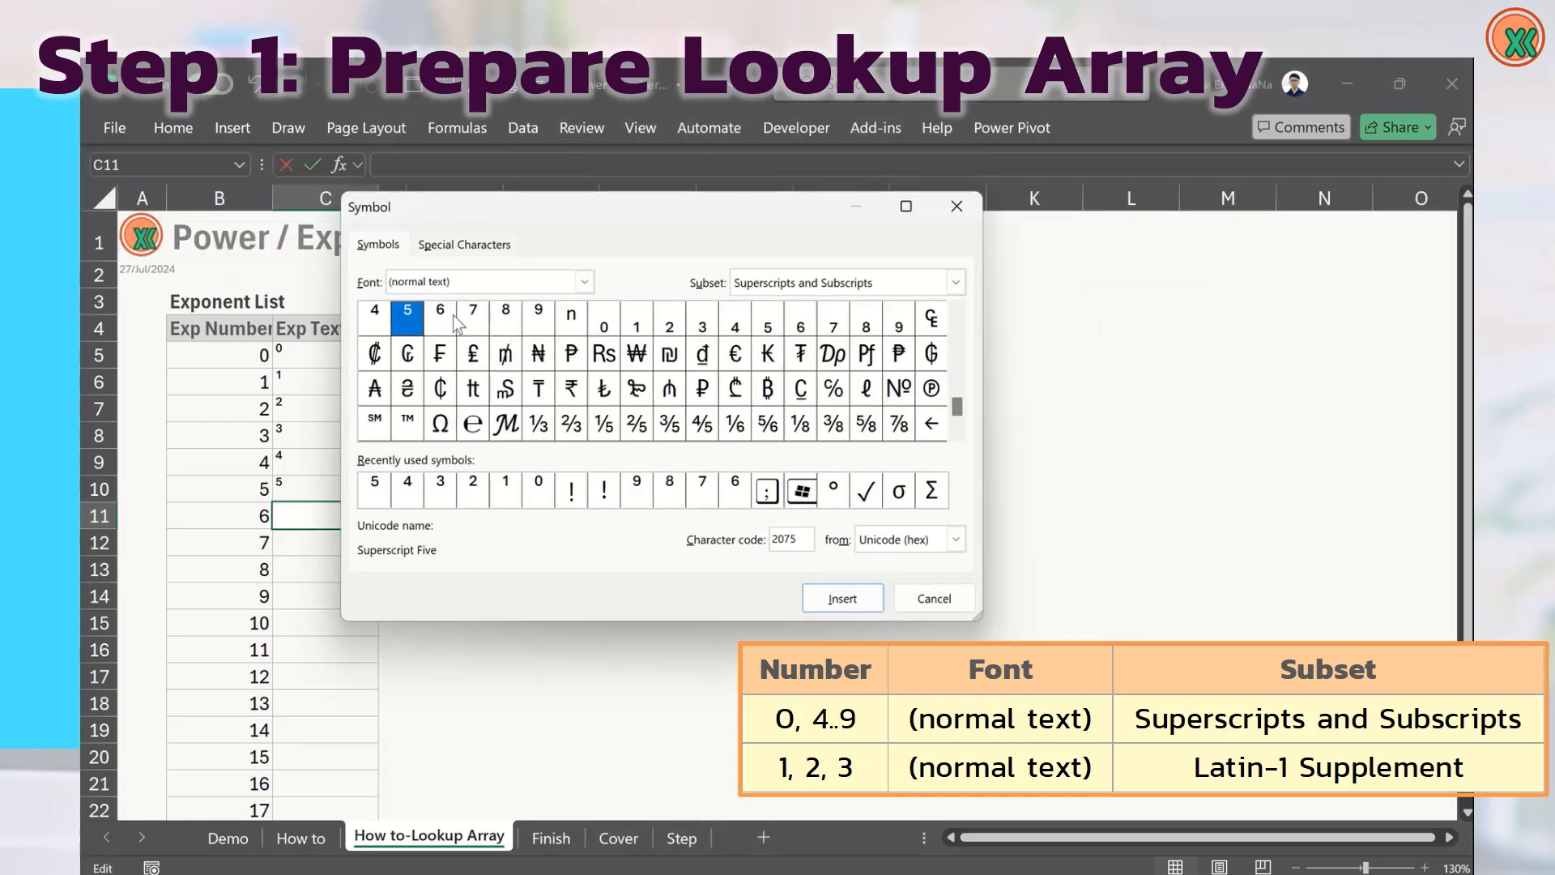
{"action": "left_click", "coordinate": [446, 318]}
{"action": "left_click", "coordinate": [843, 598]}
{"action": "left_click", "coordinate": [915, 603]}
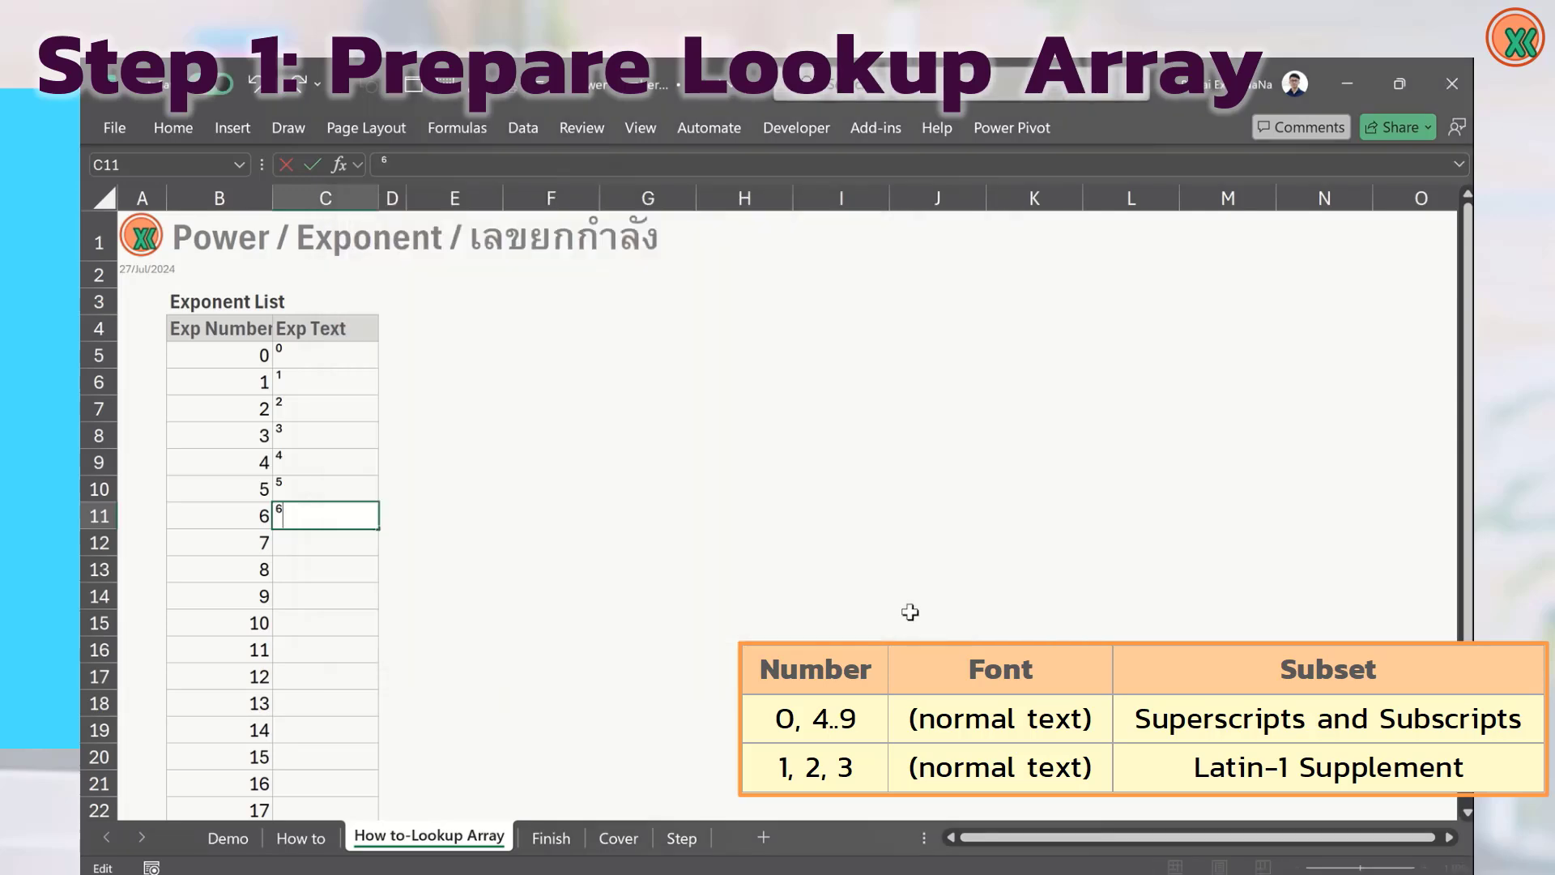
{"action": "key", "text": "Return"}
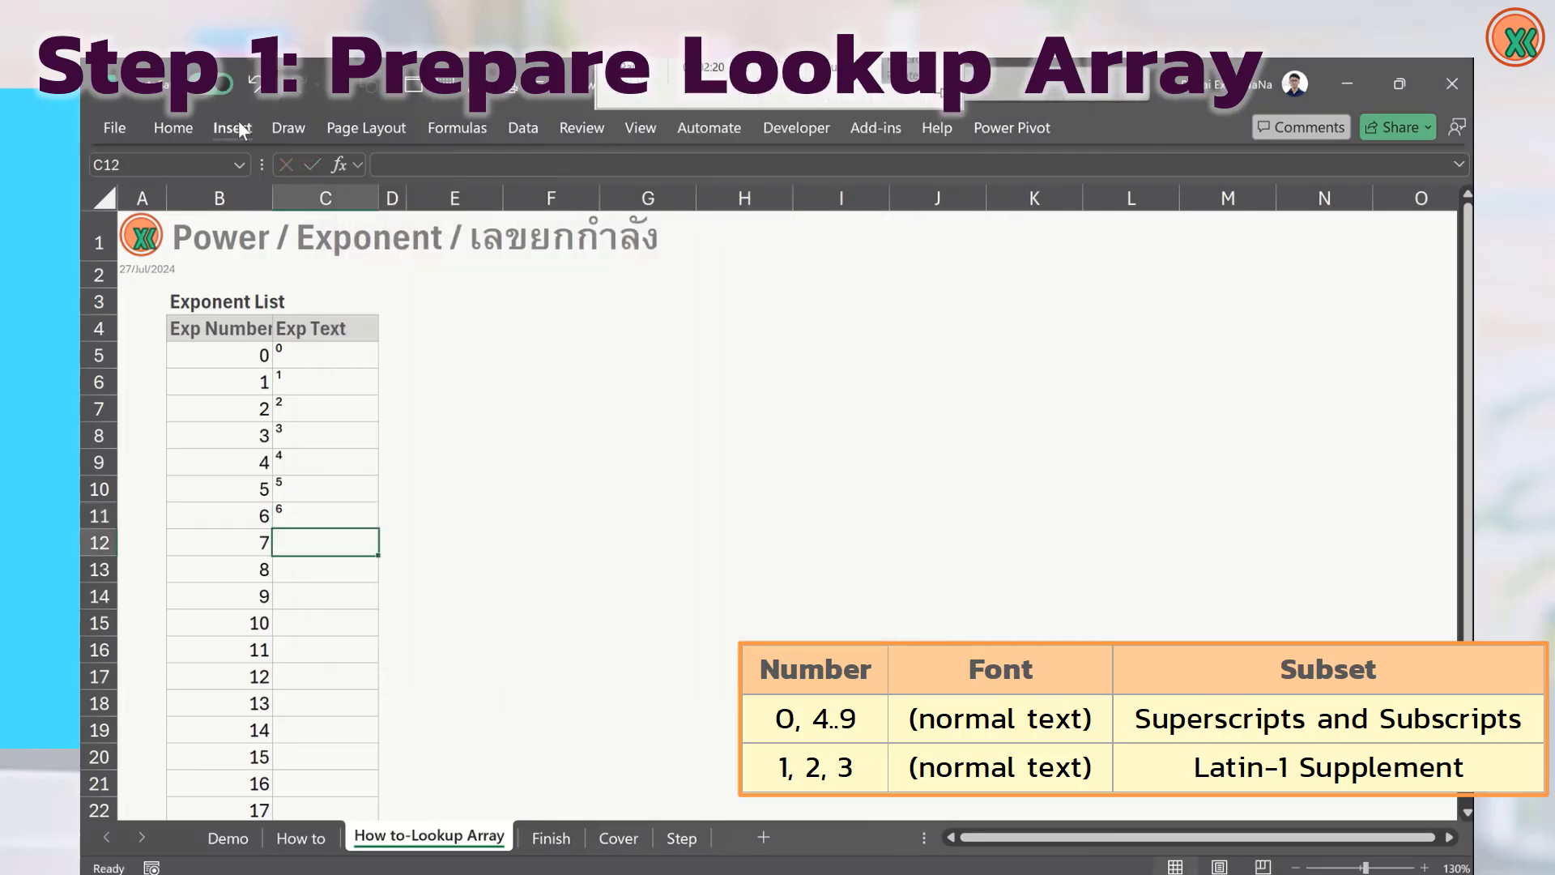
- Insert the Superscript Seven character from the Superscripts and Subscripts subset into Exp Text cell C12
{"action": "left_click", "coordinate": [235, 126]}
{"action": "left_click", "coordinate": [1373, 214]}
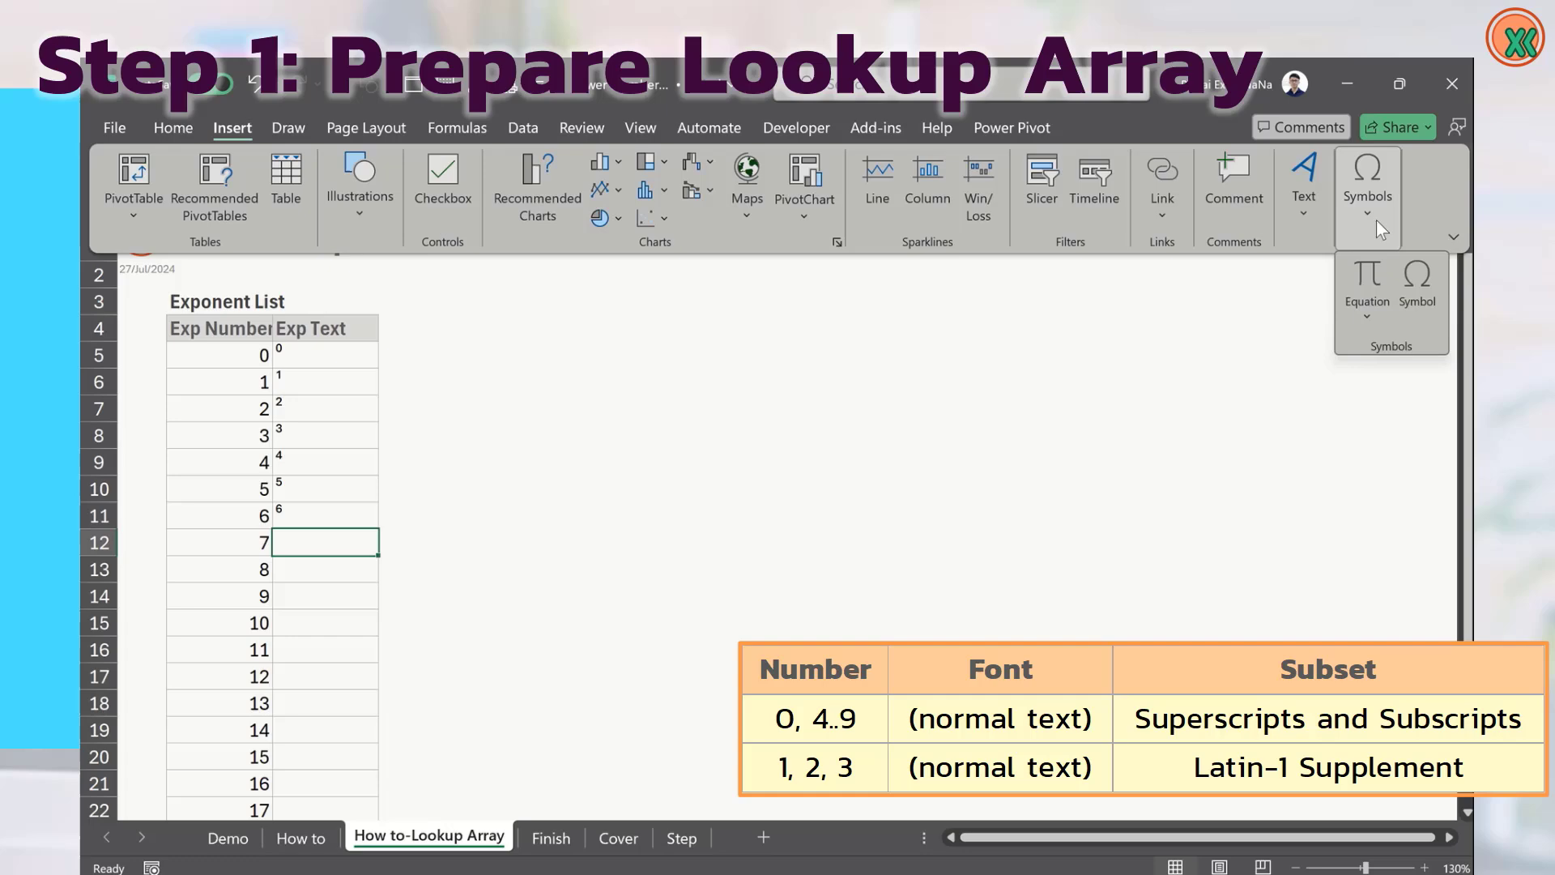
{"action": "left_click", "coordinate": [1417, 271]}
{"action": "left_click", "coordinate": [473, 317]}
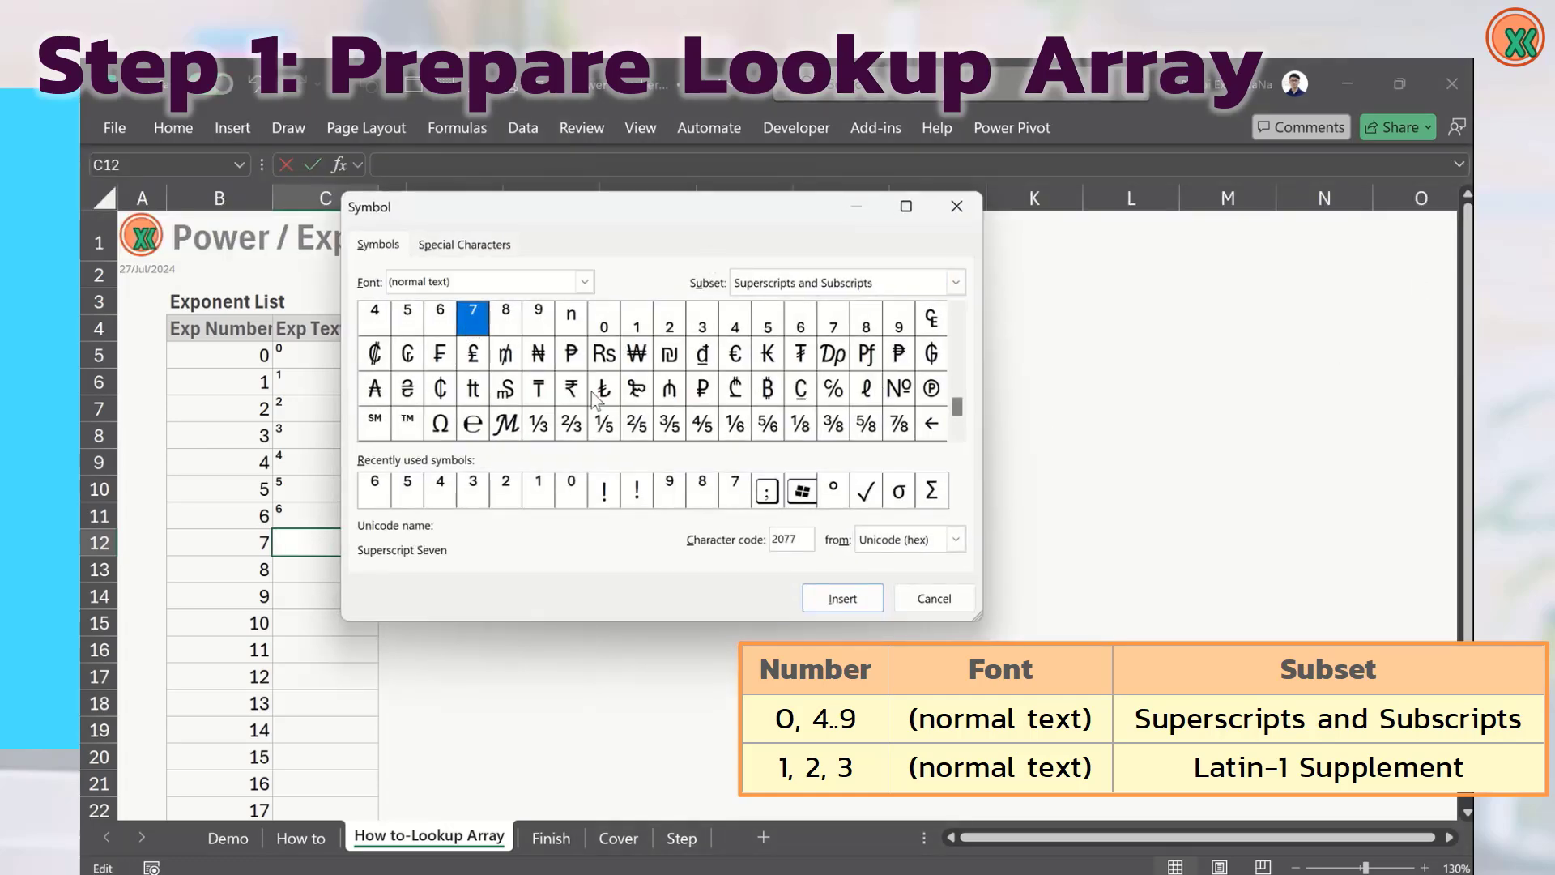
{"action": "left_click", "coordinate": [818, 599]}
{"action": "left_click", "coordinate": [935, 601]}
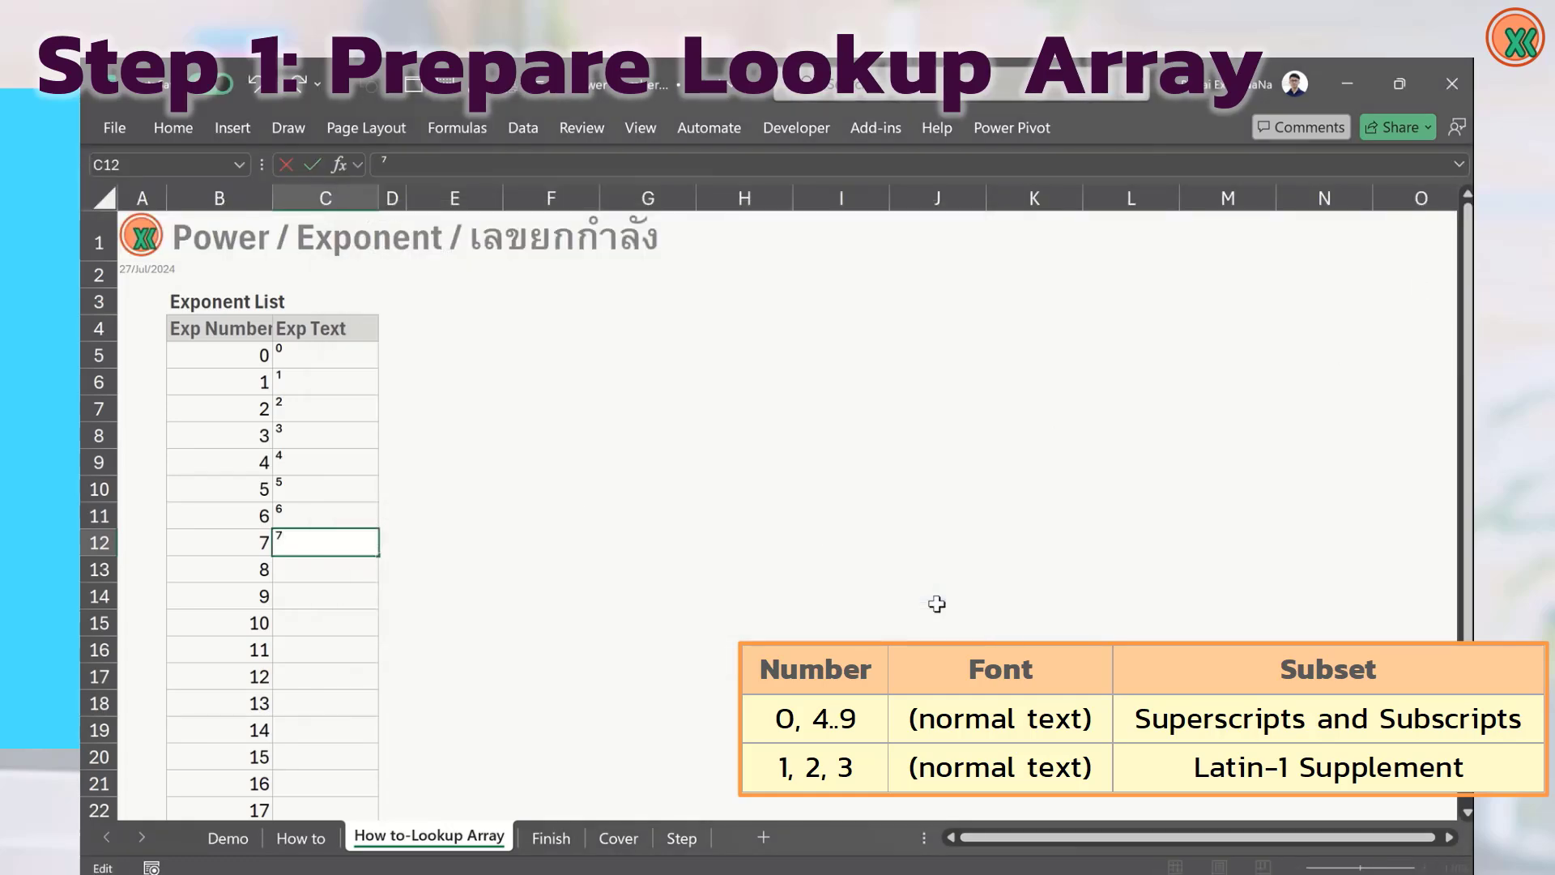
{"action": "key", "text": "Return"}
- Insert the Superscript Eight character from the Superscripts and Subscripts subset into Exp Text cell C13
{"action": "left_click", "coordinate": [222, 127]}
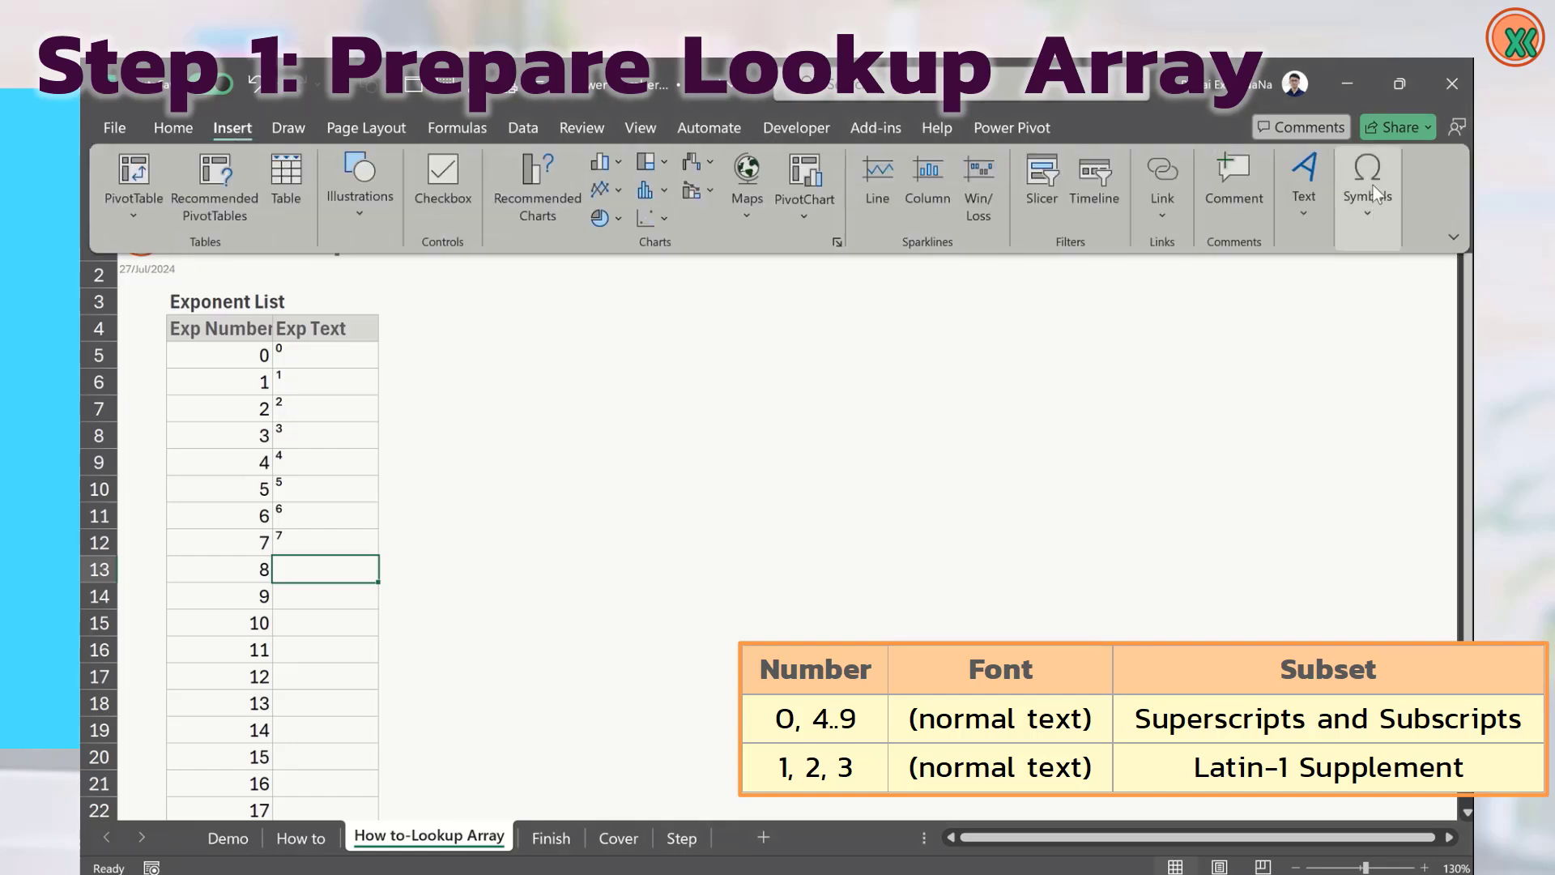
{"action": "left_click", "coordinate": [1372, 183]}
{"action": "left_click", "coordinate": [1400, 287]}
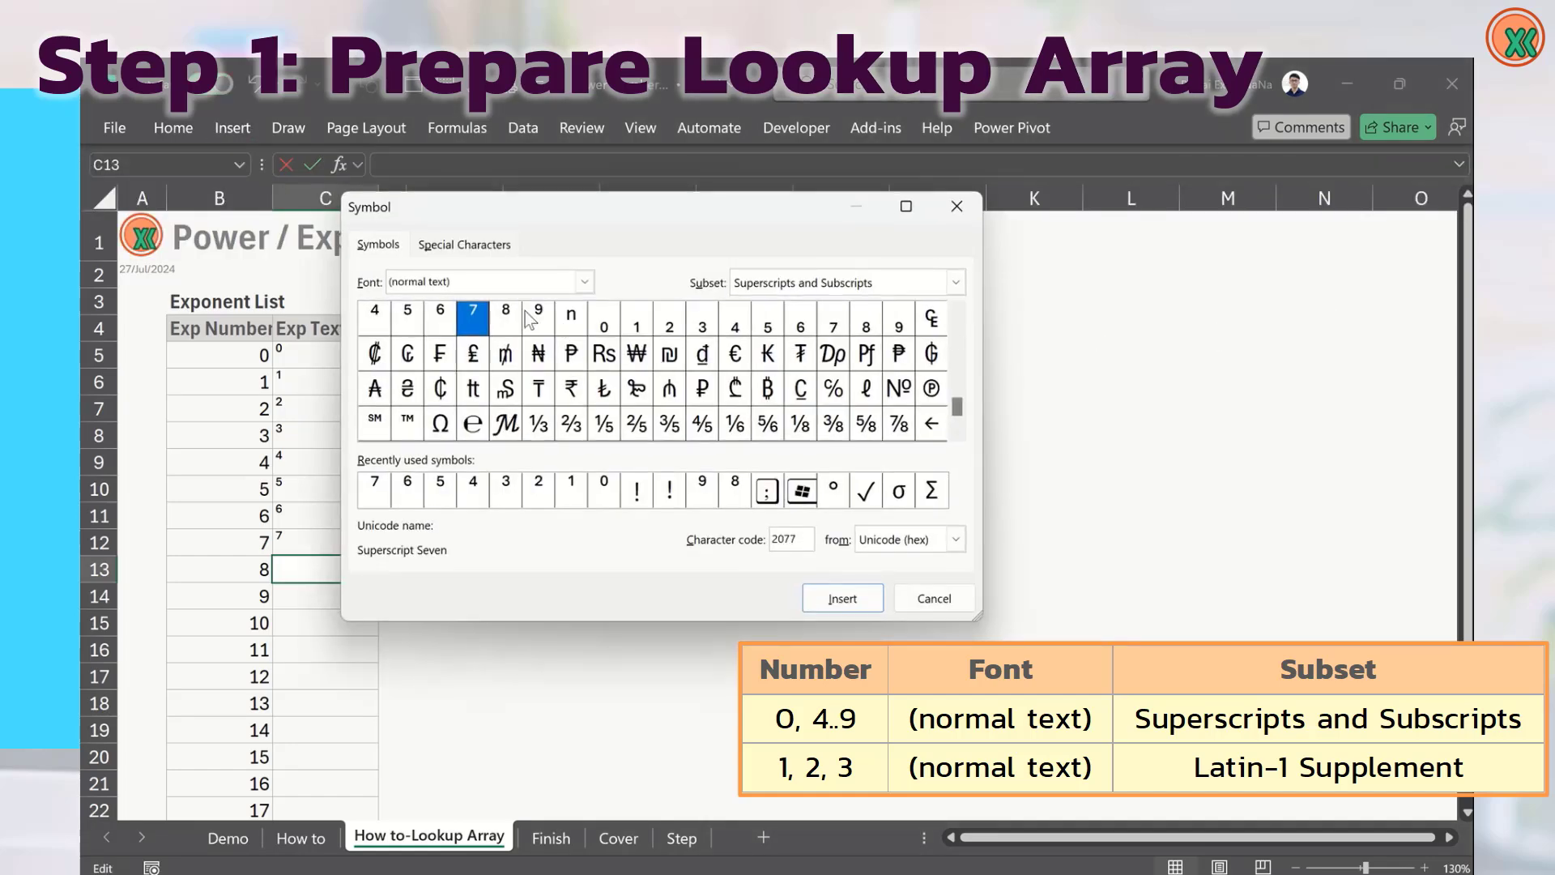
{"action": "left_click", "coordinate": [506, 318]}
{"action": "left_click", "coordinate": [846, 599]}
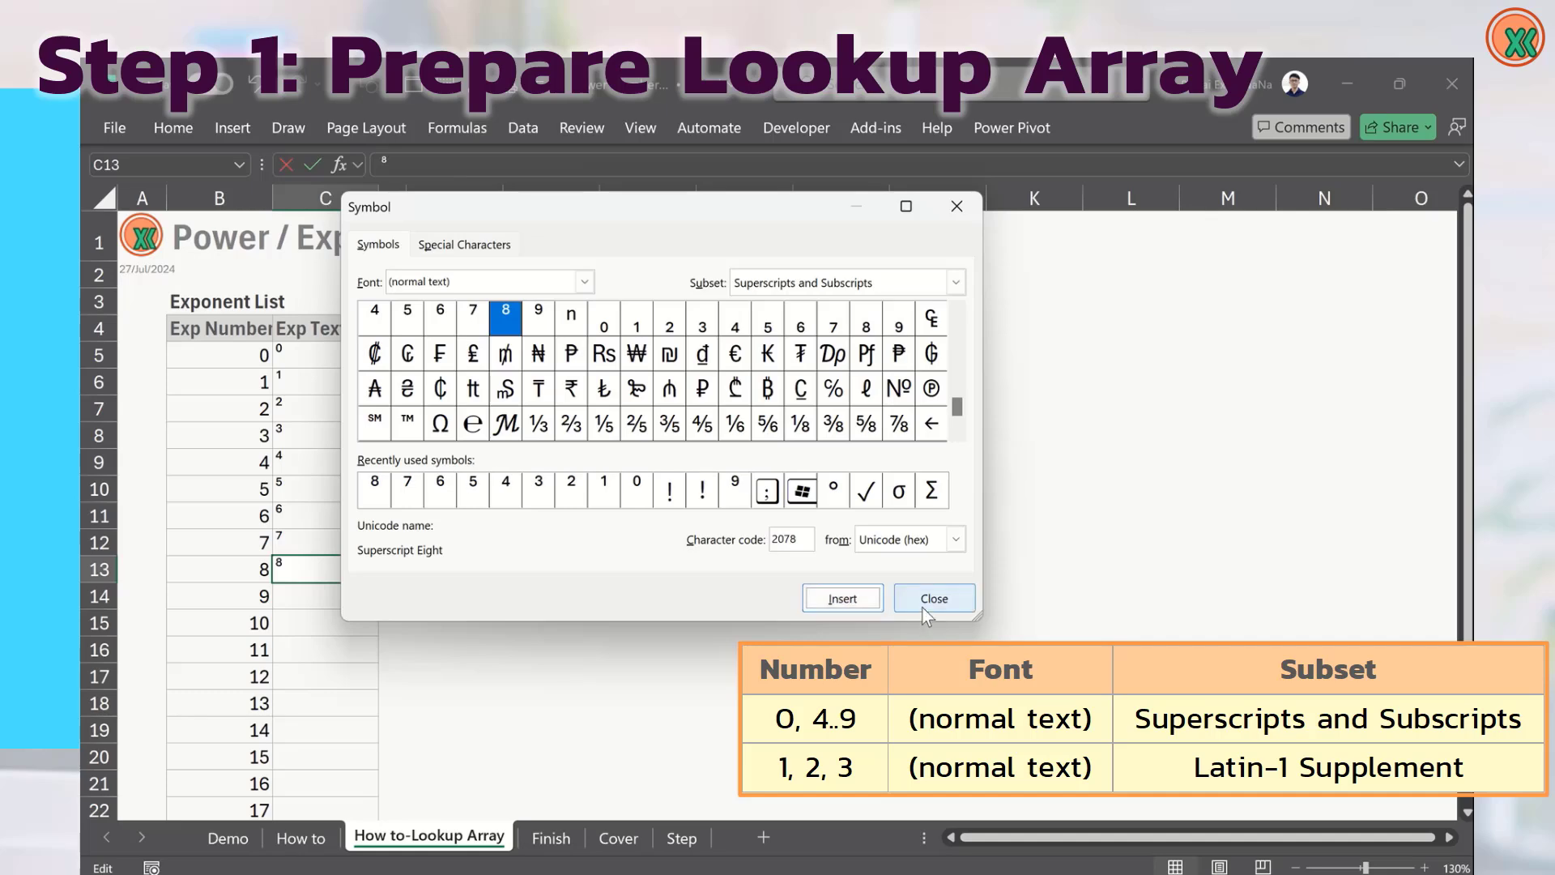
{"action": "left_click", "coordinate": [915, 599]}
{"action": "key", "text": "Return"}
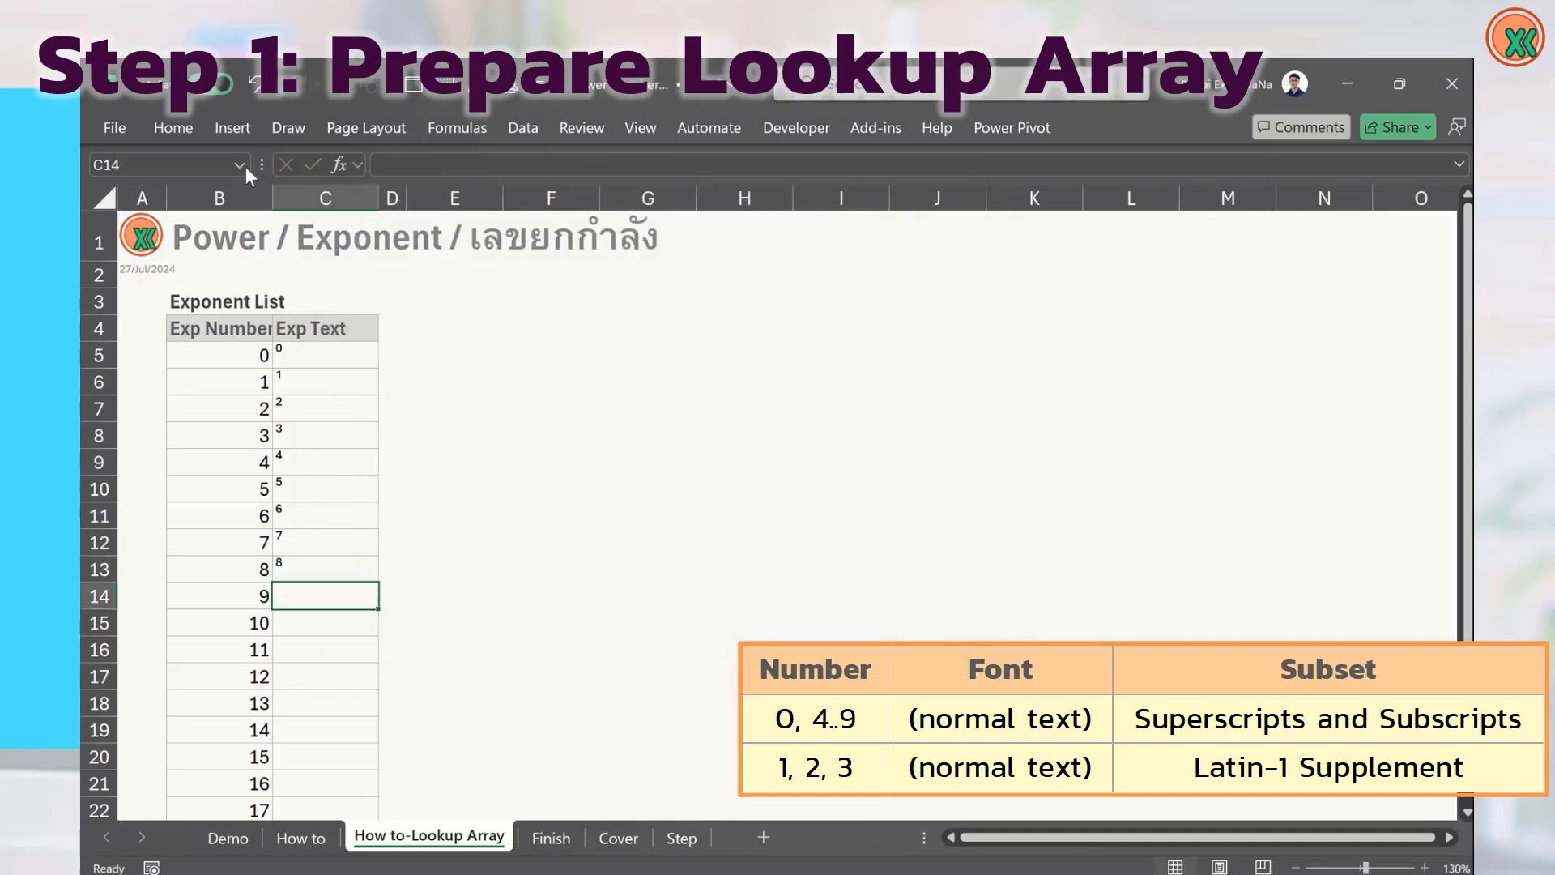
- Insert the Superscript Nine character from the Superscripts and Subscripts subset into Exp Text cell C14
{"action": "left_click", "coordinate": [231, 129]}
{"action": "left_click", "coordinate": [1369, 182]}
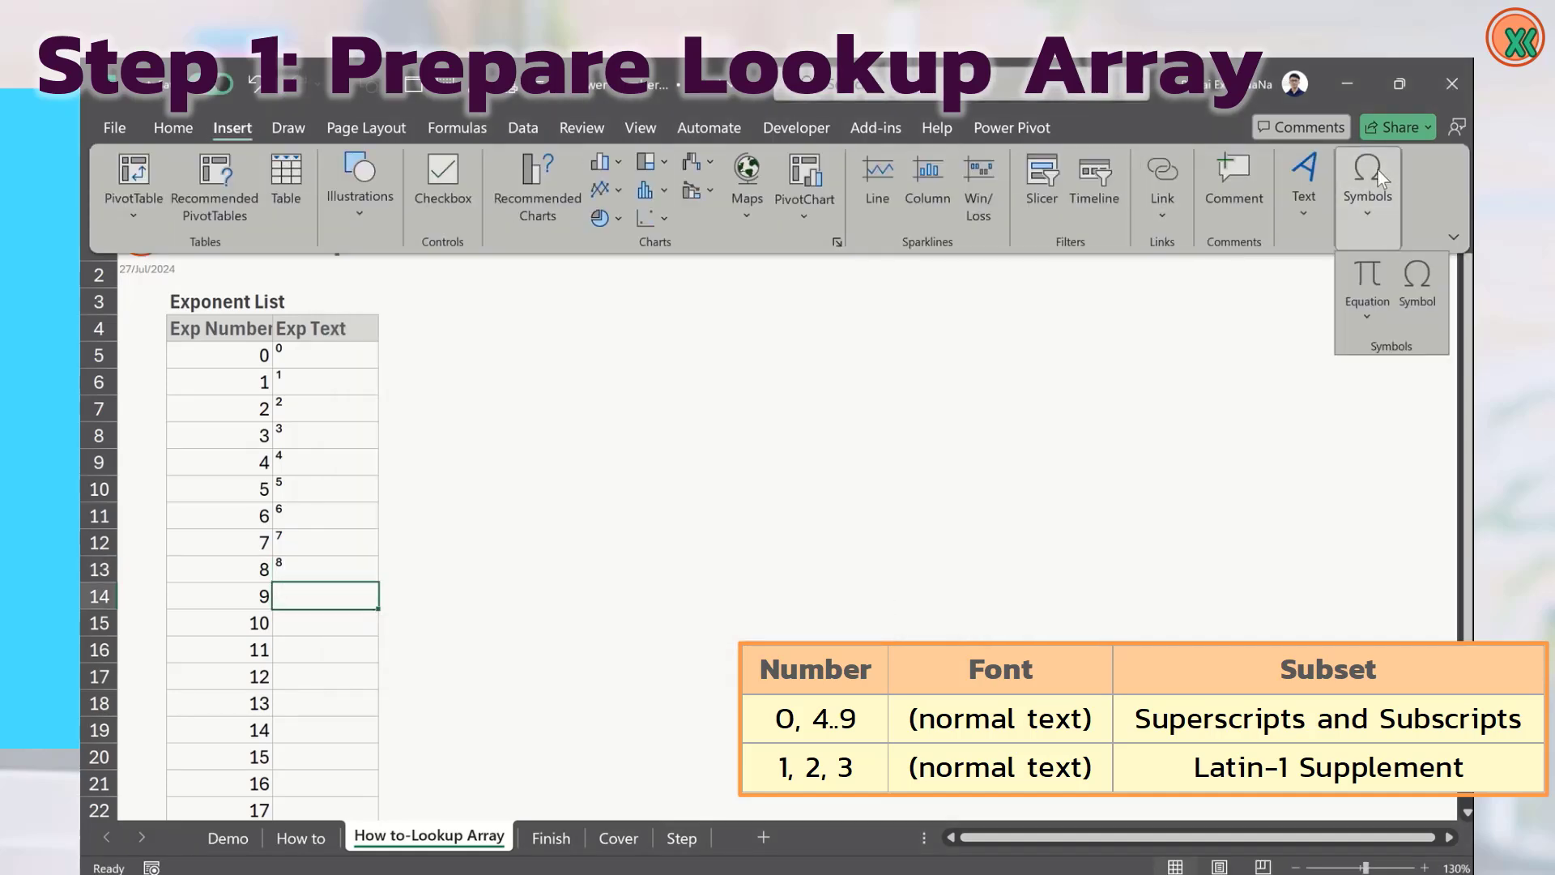
{"action": "left_click", "coordinate": [1412, 283]}
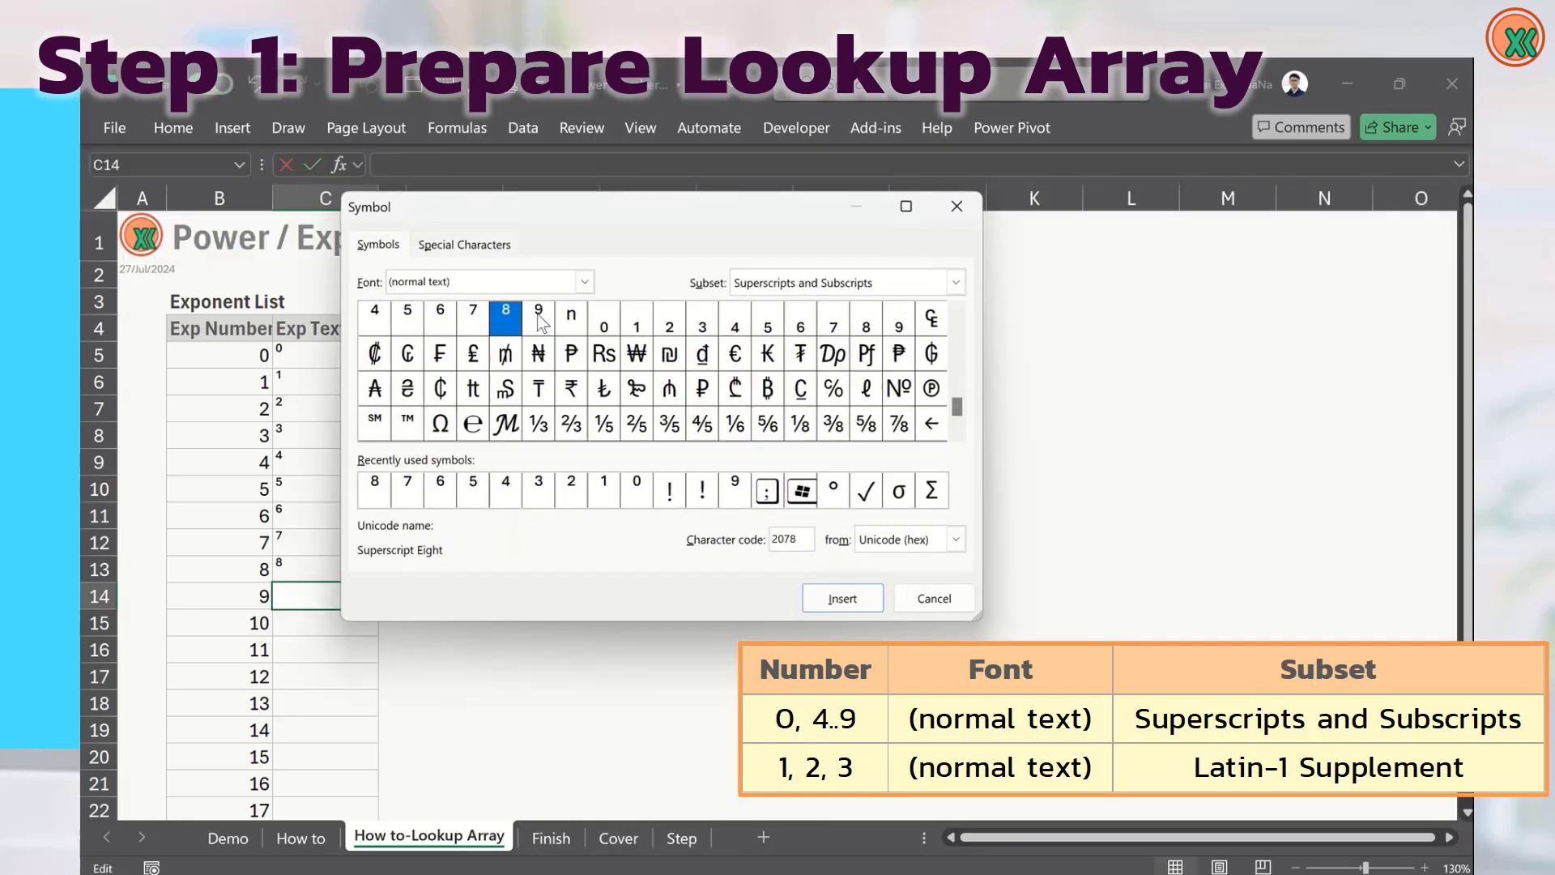
{"action": "left_click", "coordinate": [540, 320]}
{"action": "left_click", "coordinate": [842, 597]}
{"action": "left_click", "coordinate": [933, 598]}
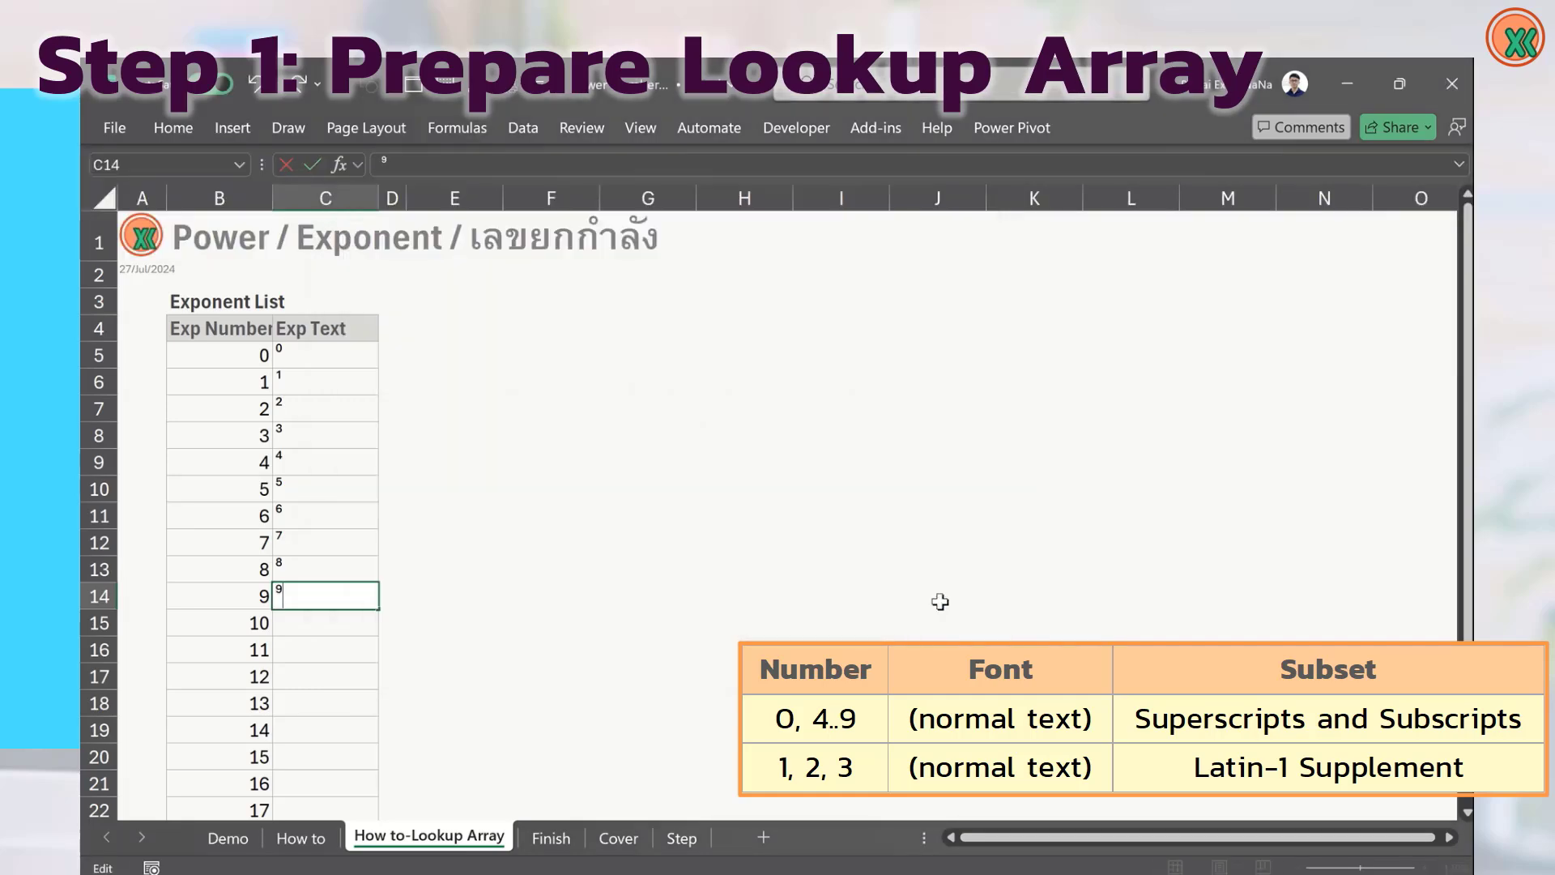
{"action": "key", "text": "Return"}
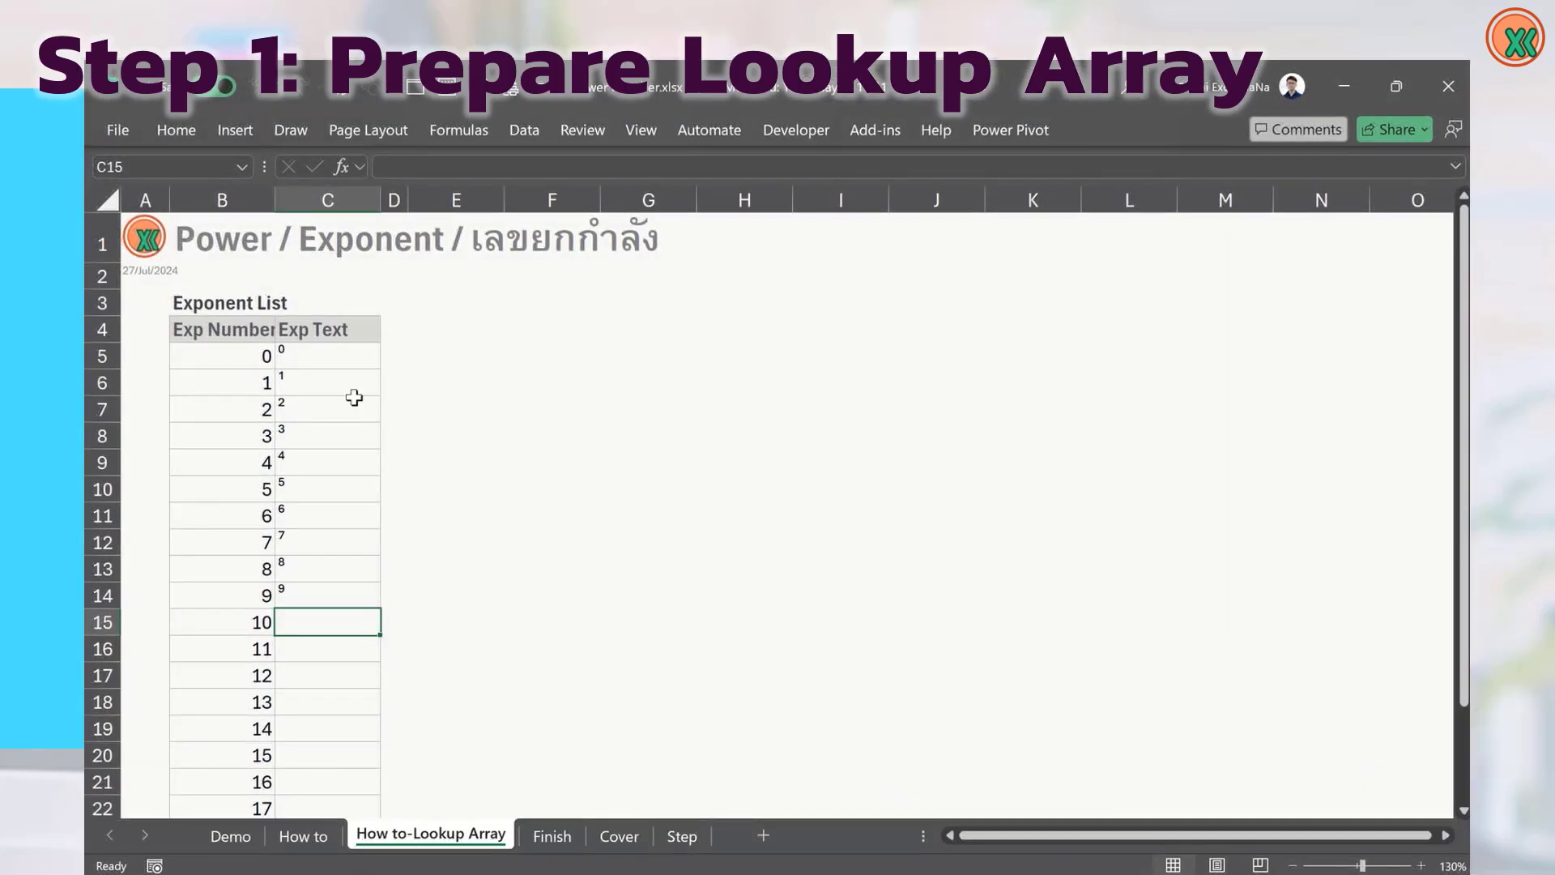
- Copy the superscript digits in C5:C14 and paste them into the Exp Text cells starting at C15
{"action": "left_click_drag", "start_coordinate": [340, 356], "coordinate": [329, 600]}
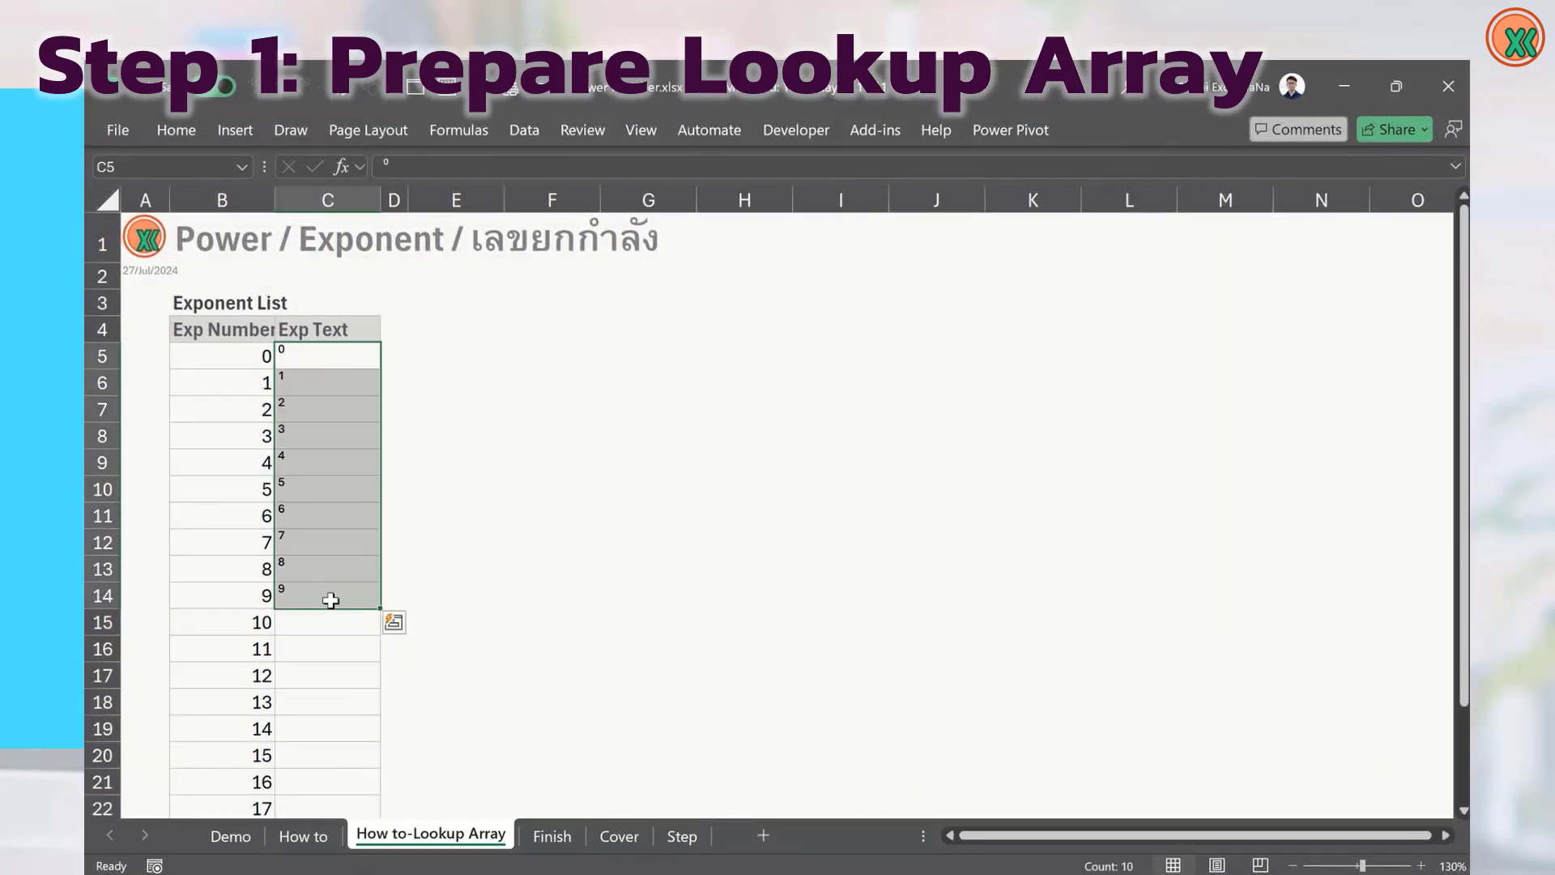
{"action": "right_click", "coordinate": [328, 600]}
{"action": "left_click", "coordinate": [425, 150]}
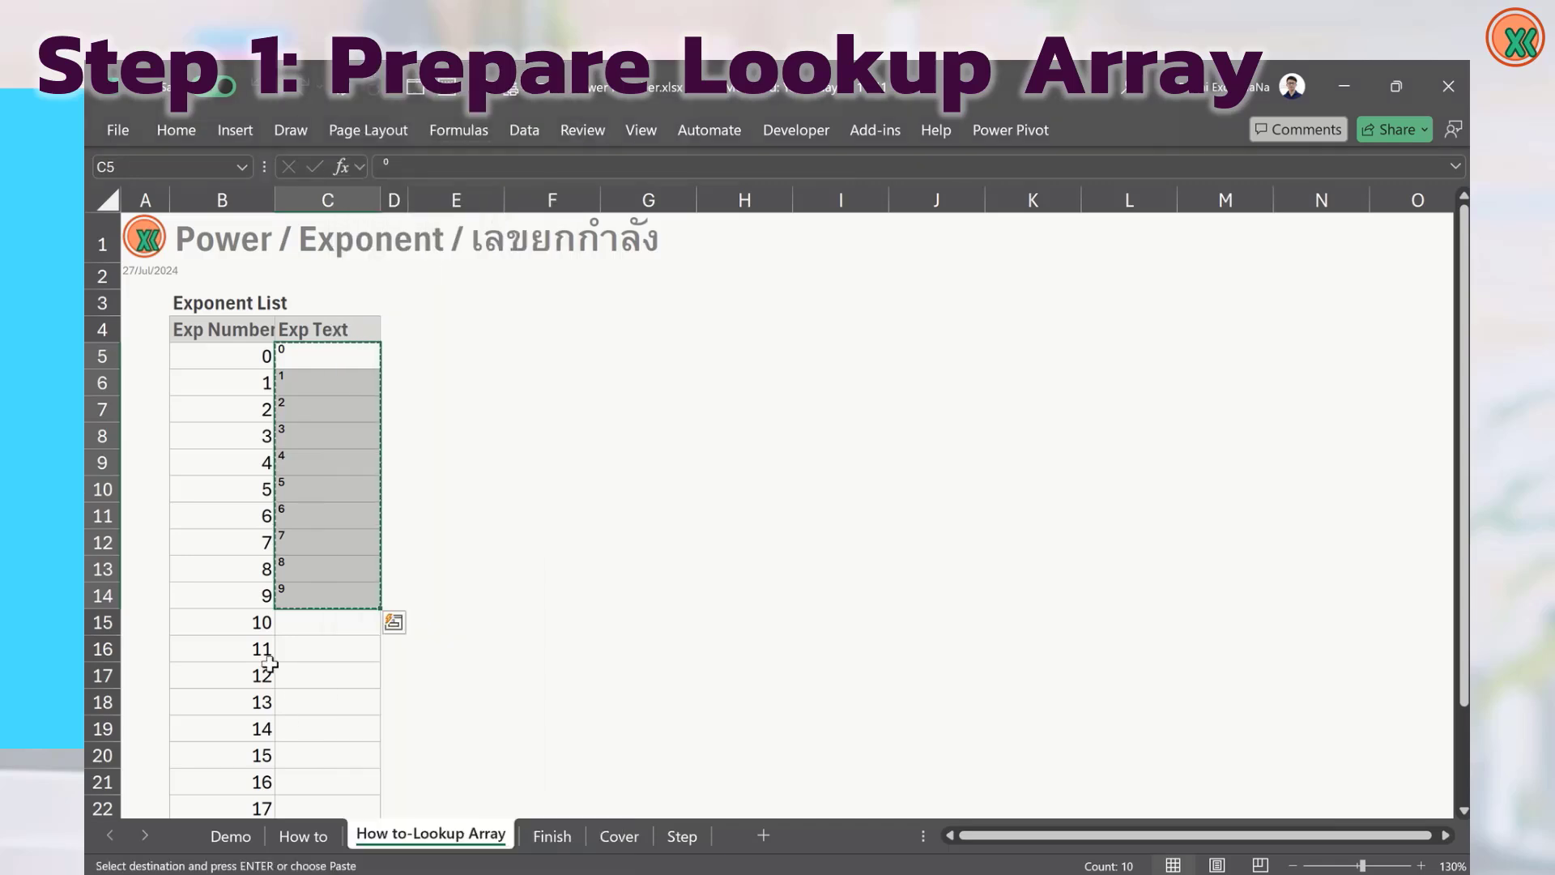
{"action": "left_click", "coordinate": [296, 622]}
{"action": "right_click", "coordinate": [301, 622]}
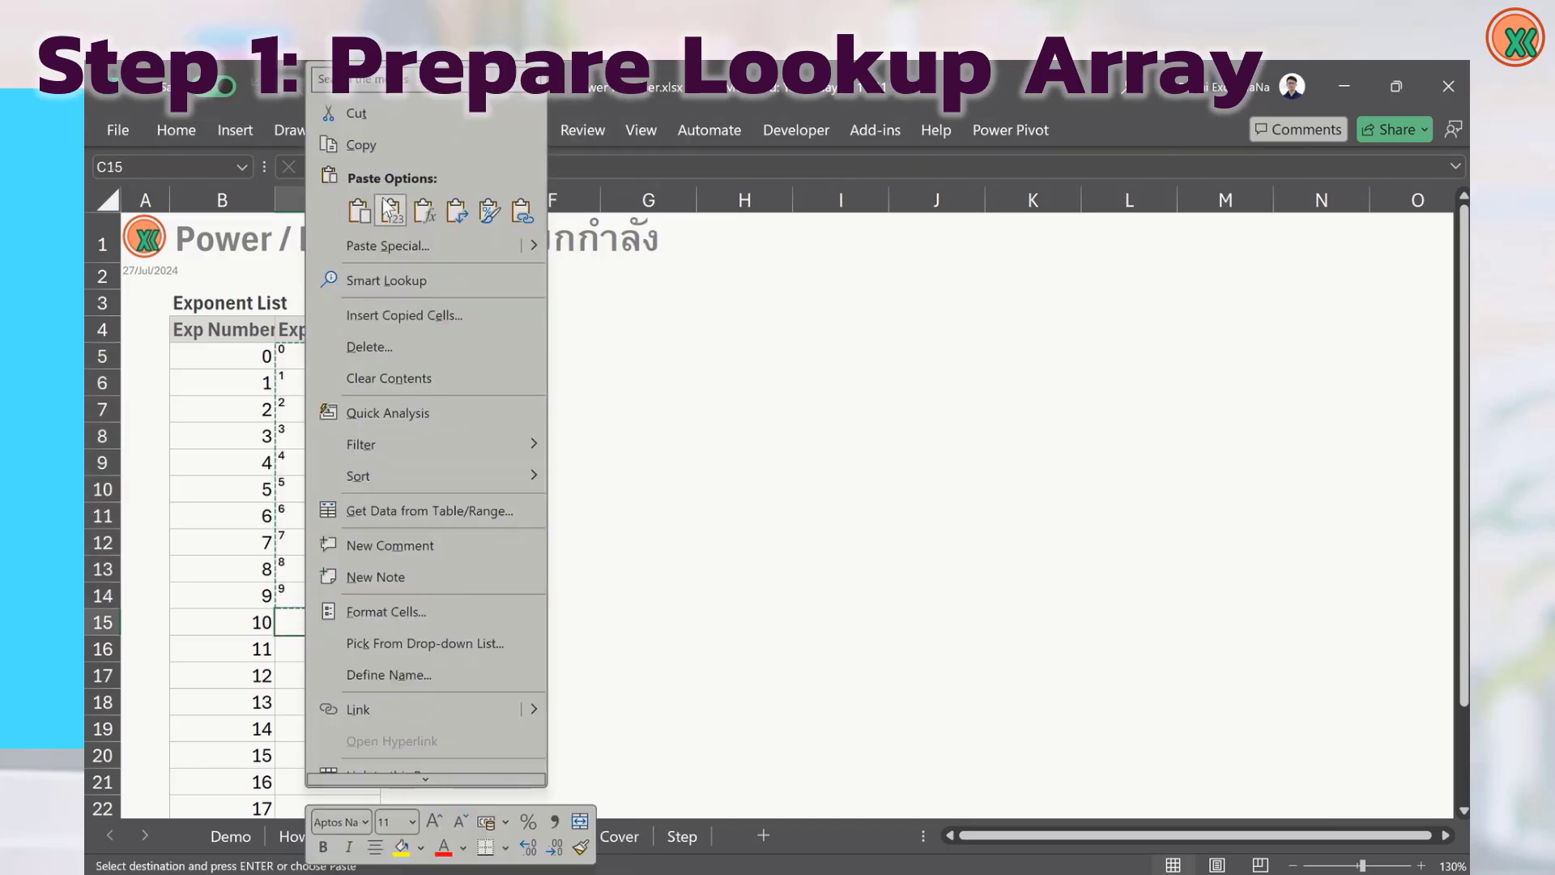
{"action": "left_click", "coordinate": [359, 210]}
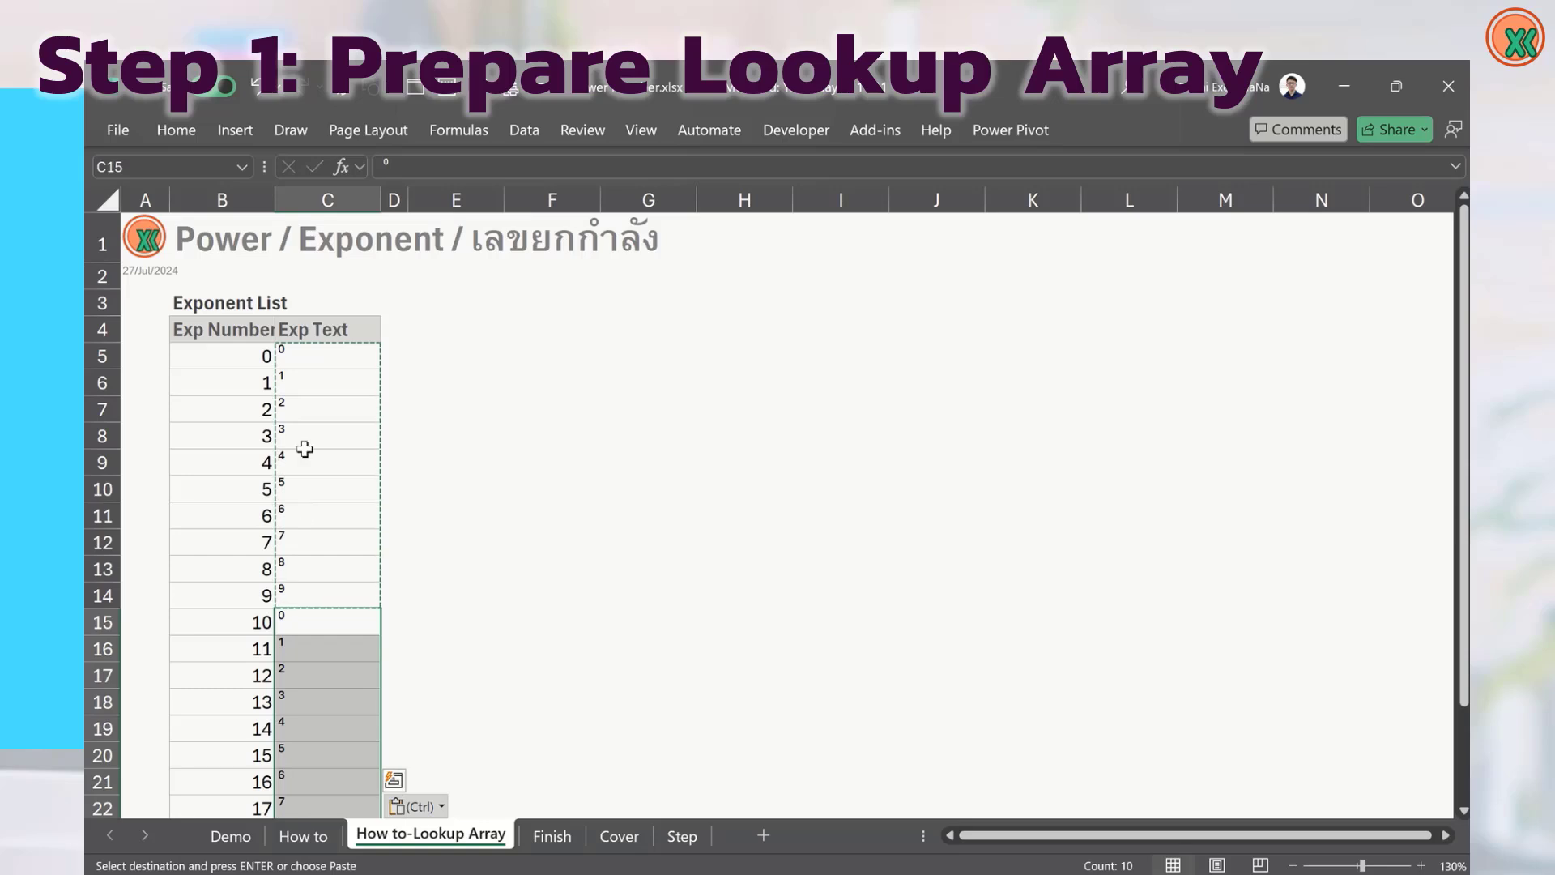
- Copy the superscript 1 character from C6 and paste it before the superscript 0 in C15 to make ¹⁰
{"action": "left_click", "coordinate": [308, 381]}
{"action": "double_click", "coordinate": [310, 384]}
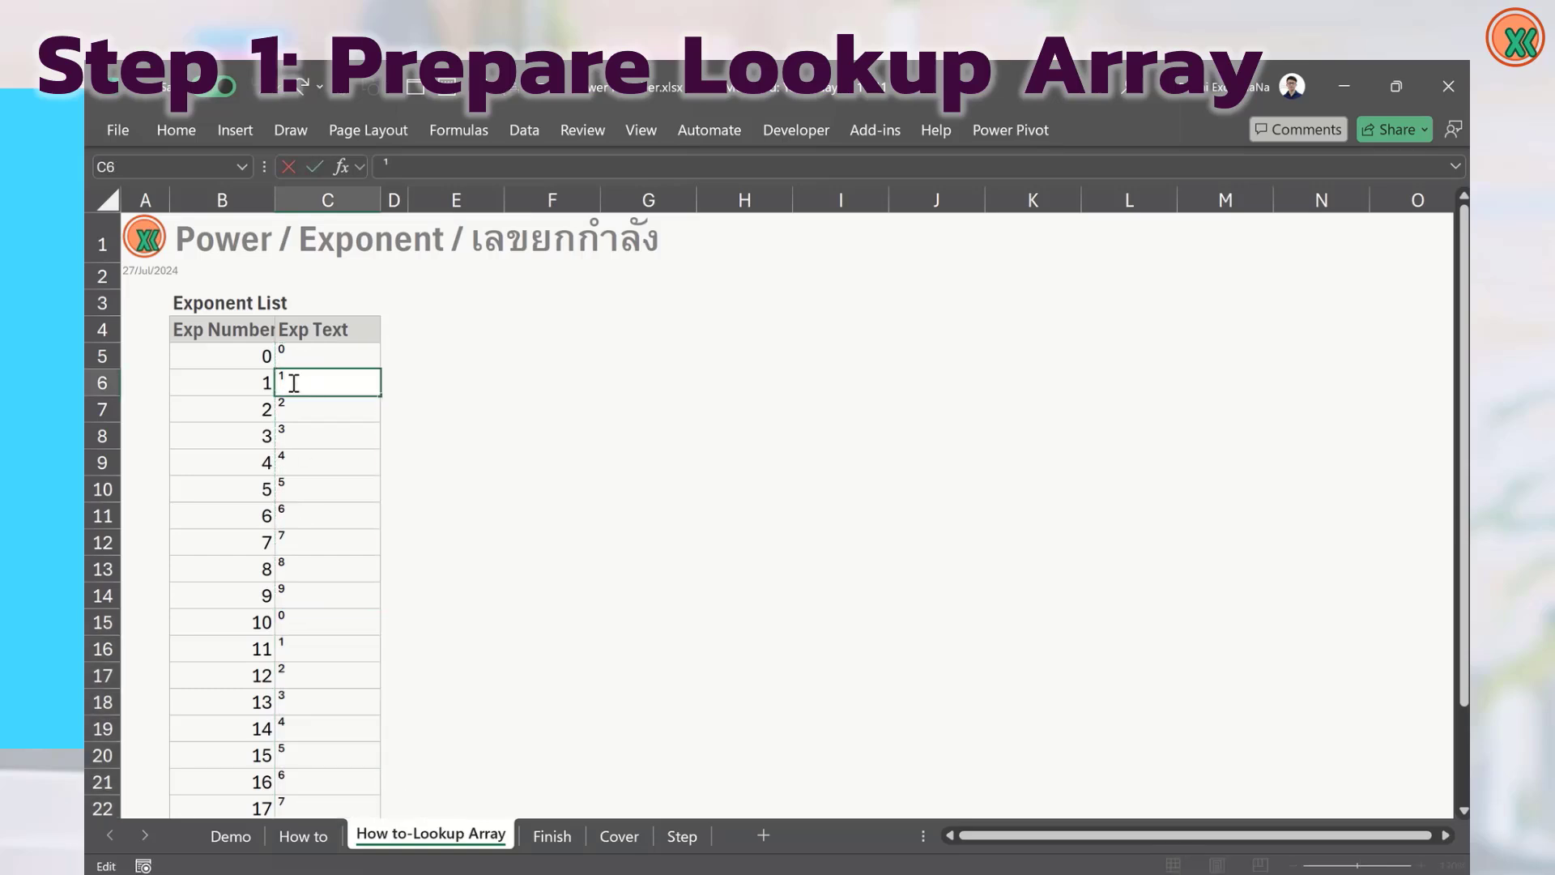
{"action": "left_click_drag", "start_coordinate": [294, 383], "coordinate": [276, 382]}
{"action": "right_click", "coordinate": [283, 386]}
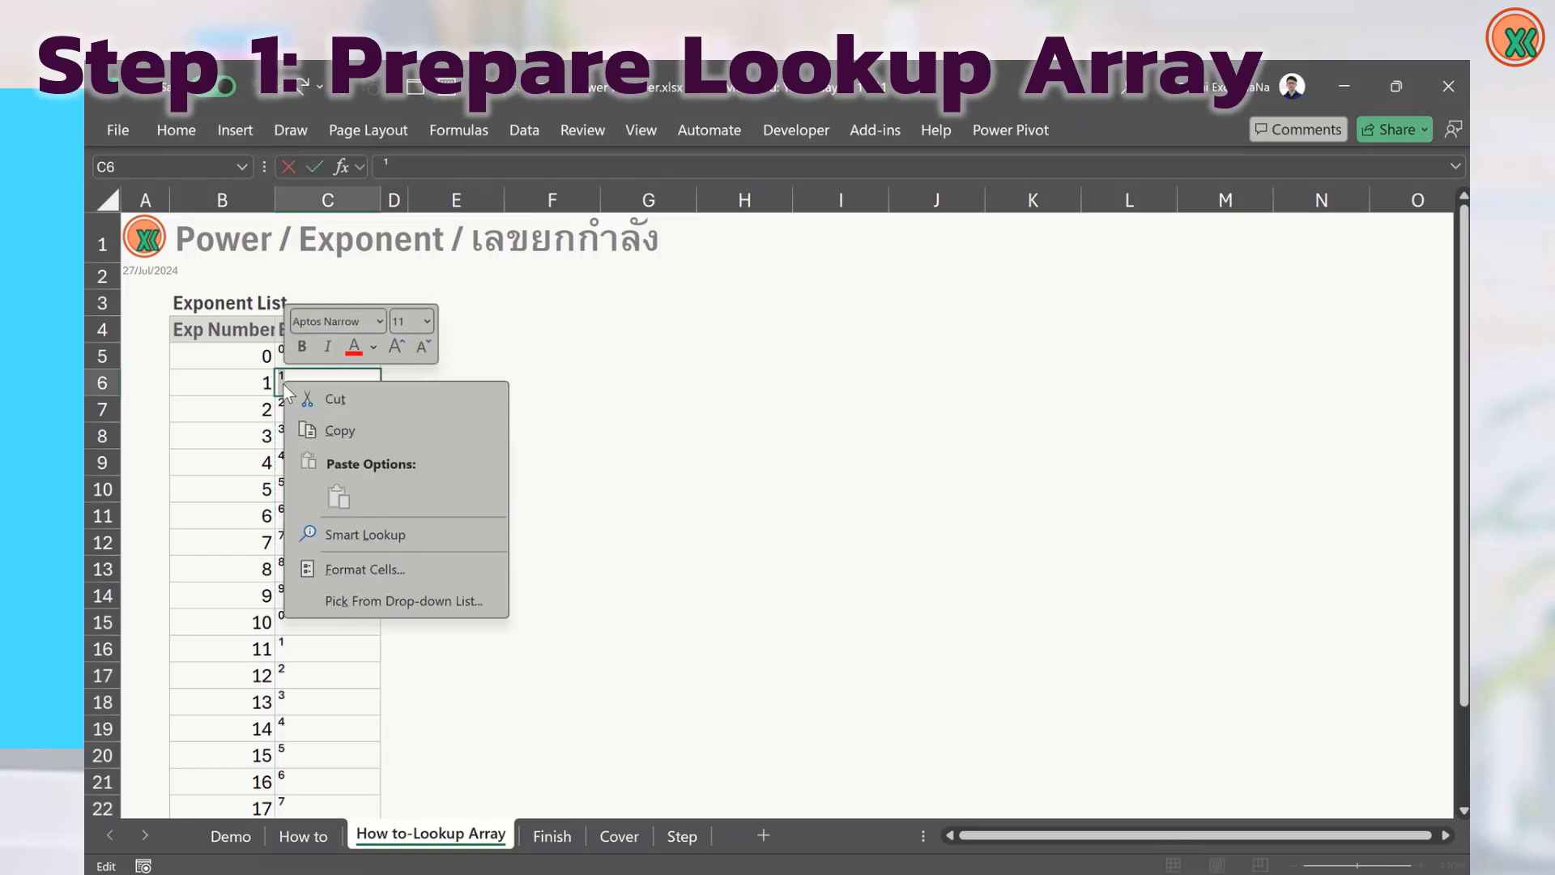
{"action": "left_click", "coordinate": [336, 430]}
{"action": "double_click", "coordinate": [324, 623]}
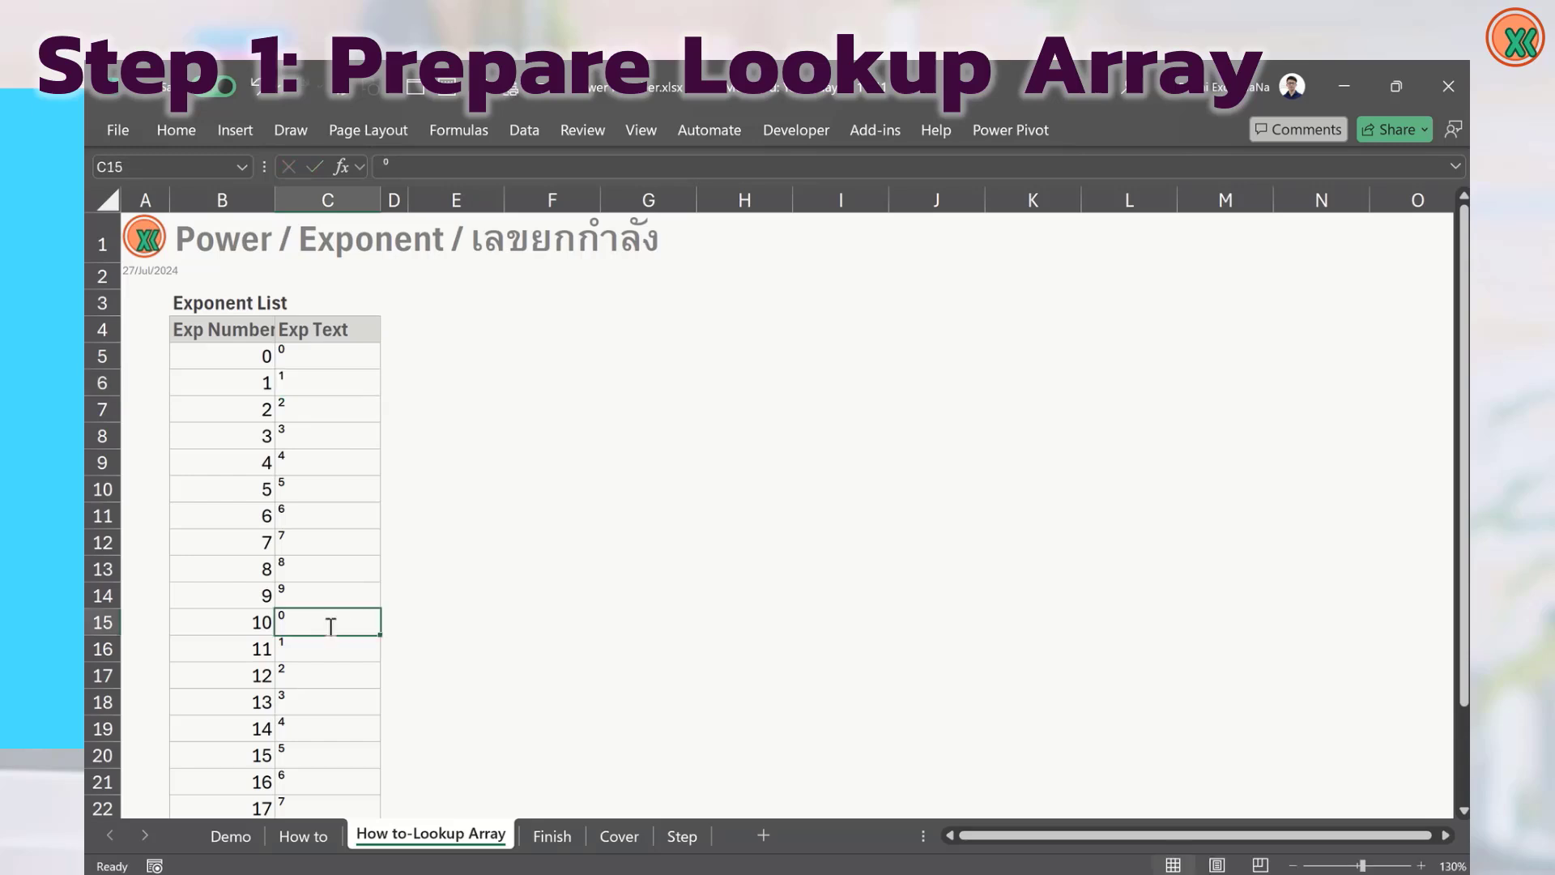
{"action": "right_click", "coordinate": [279, 622]}
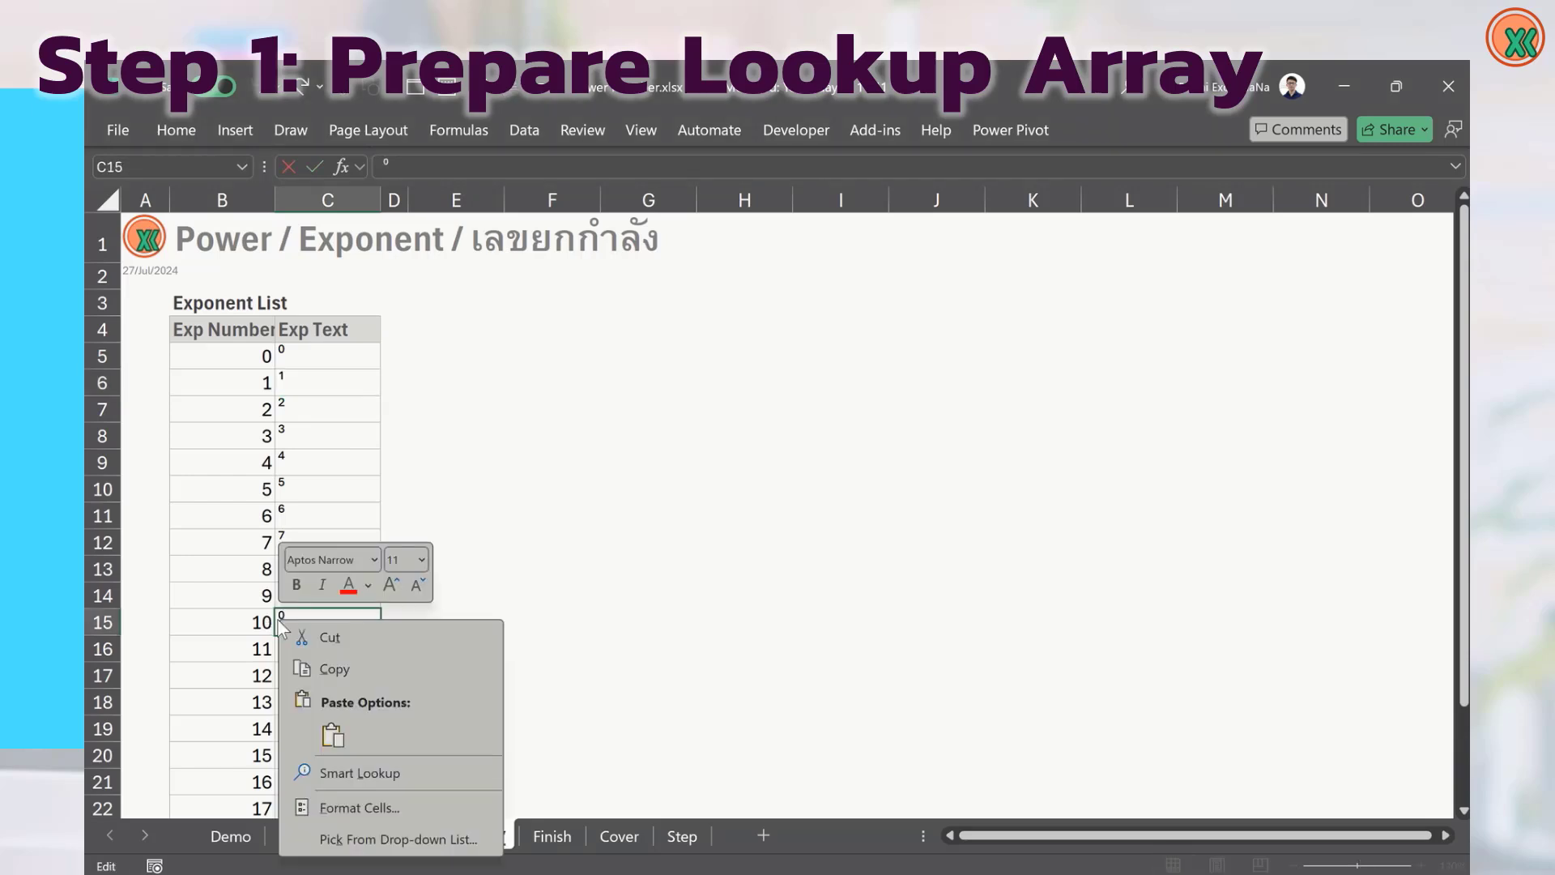
{"action": "left_click", "coordinate": [333, 734]}
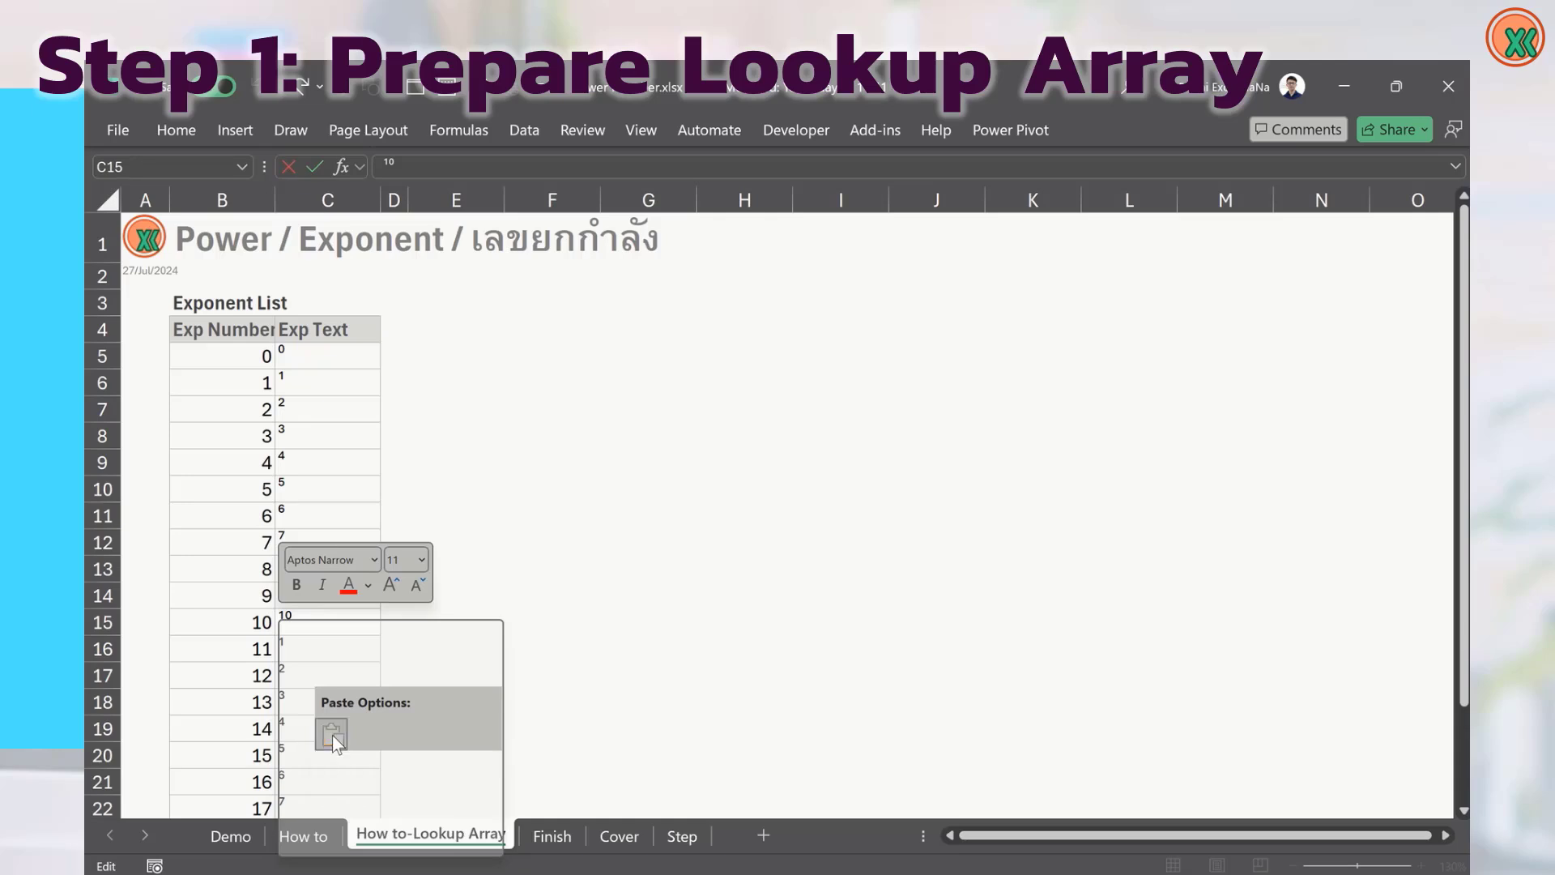
{"action": "key", "text": "Return"}
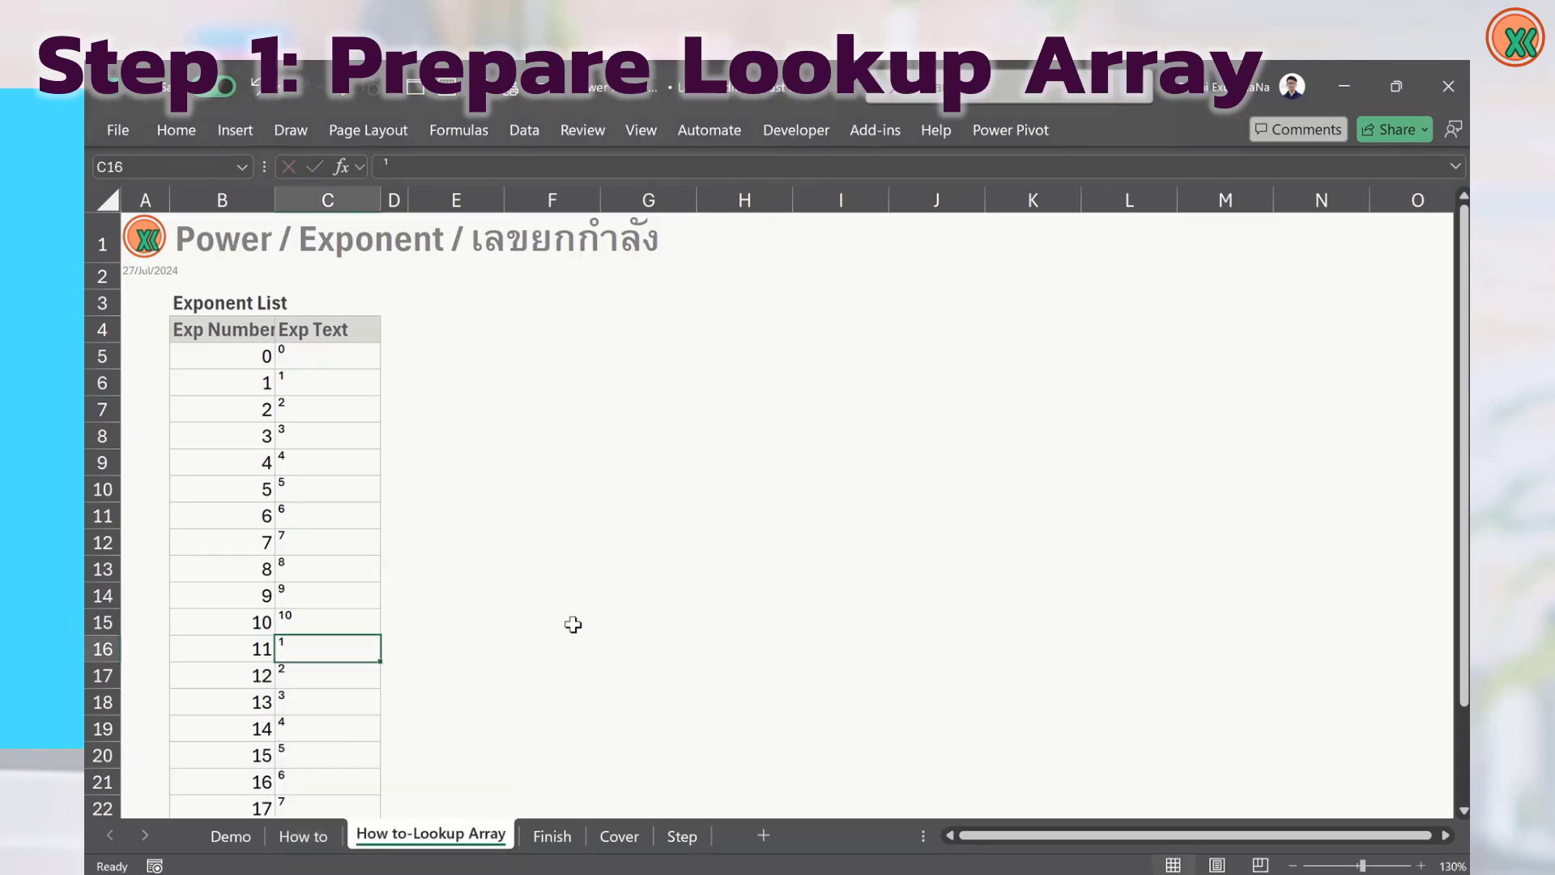
- Add the copied superscript 1 before the digits in C16, C17 and C18 to make ¹¹, ¹² and ¹³
{"action": "key", "text": "F2"}
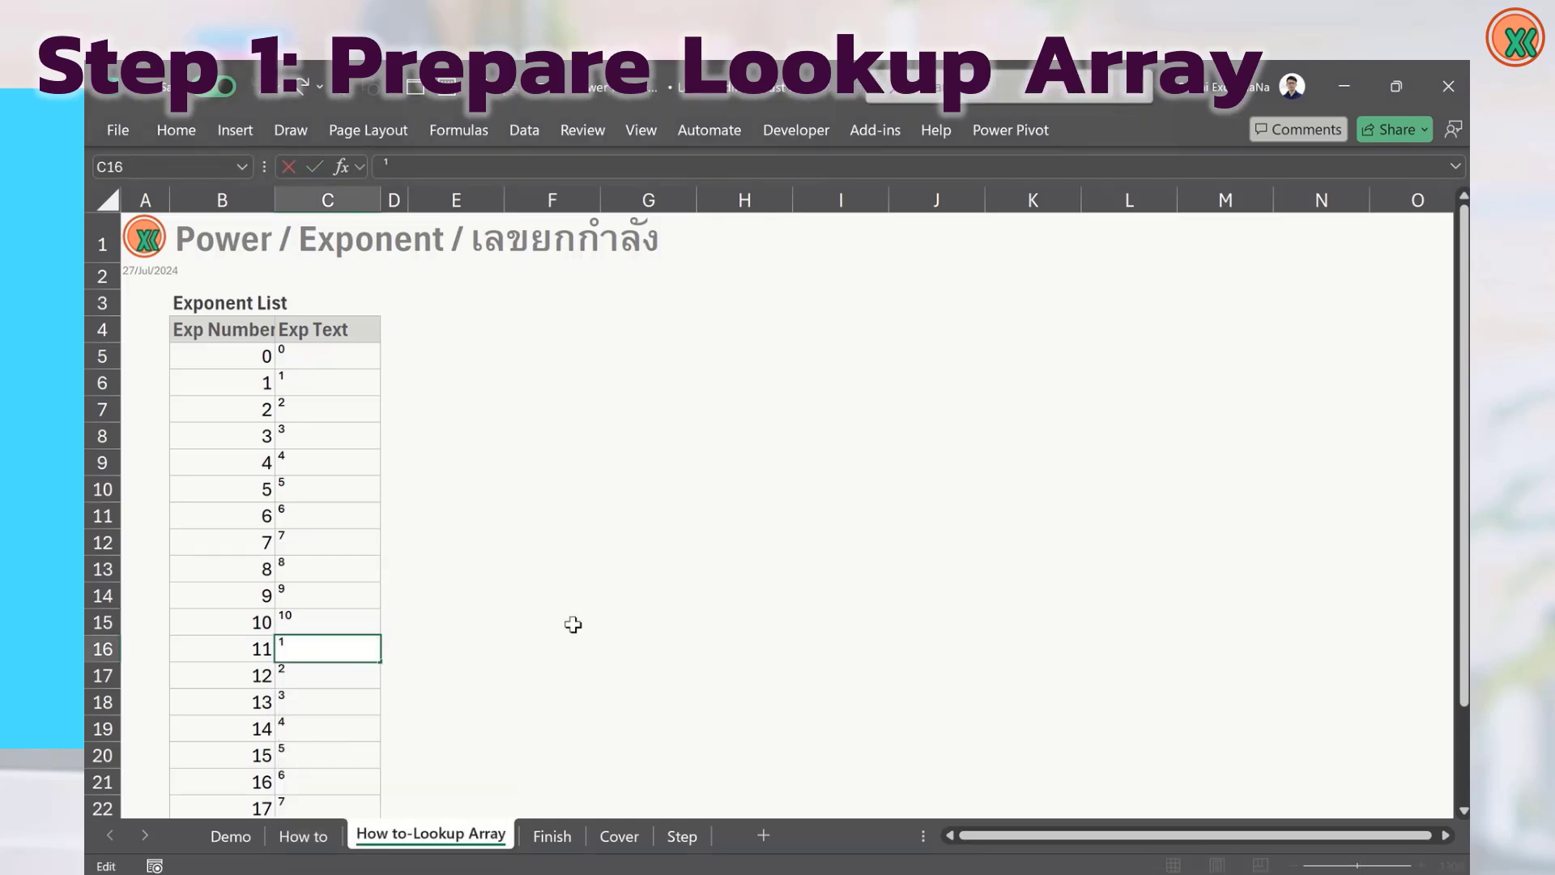
{"action": "key", "text": "Home"}
{"action": "type", "text": "¹"}
{"action": "key", "text": "Return"}
{"action": "key", "text": "F2"}
{"action": "key", "text": "Home"}
{"action": "type", "text": "¹"}
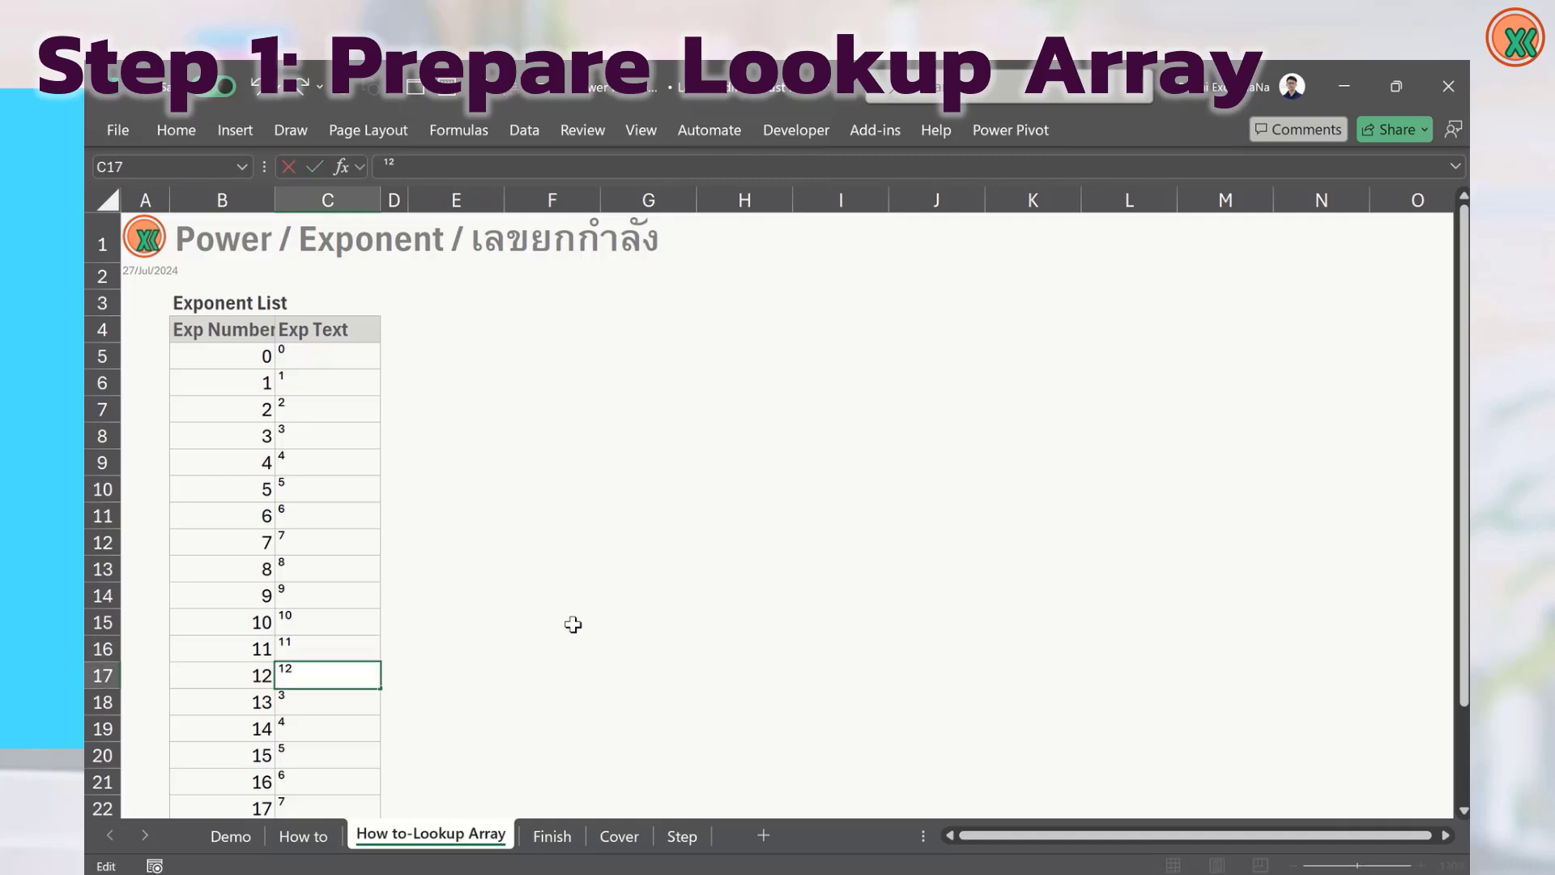
{"action": "key", "text": "Return"}
{"action": "key", "text": "F2"}
{"action": "key", "text": "Home"}
{"action": "type", "text": "1"}
{"action": "key", "text": "Return"}
- Add the copied superscript 1 before the digits in C19, C20 and C21 to make ¹⁴, ¹⁵ and ¹⁶
{"action": "key", "text": "F2"}
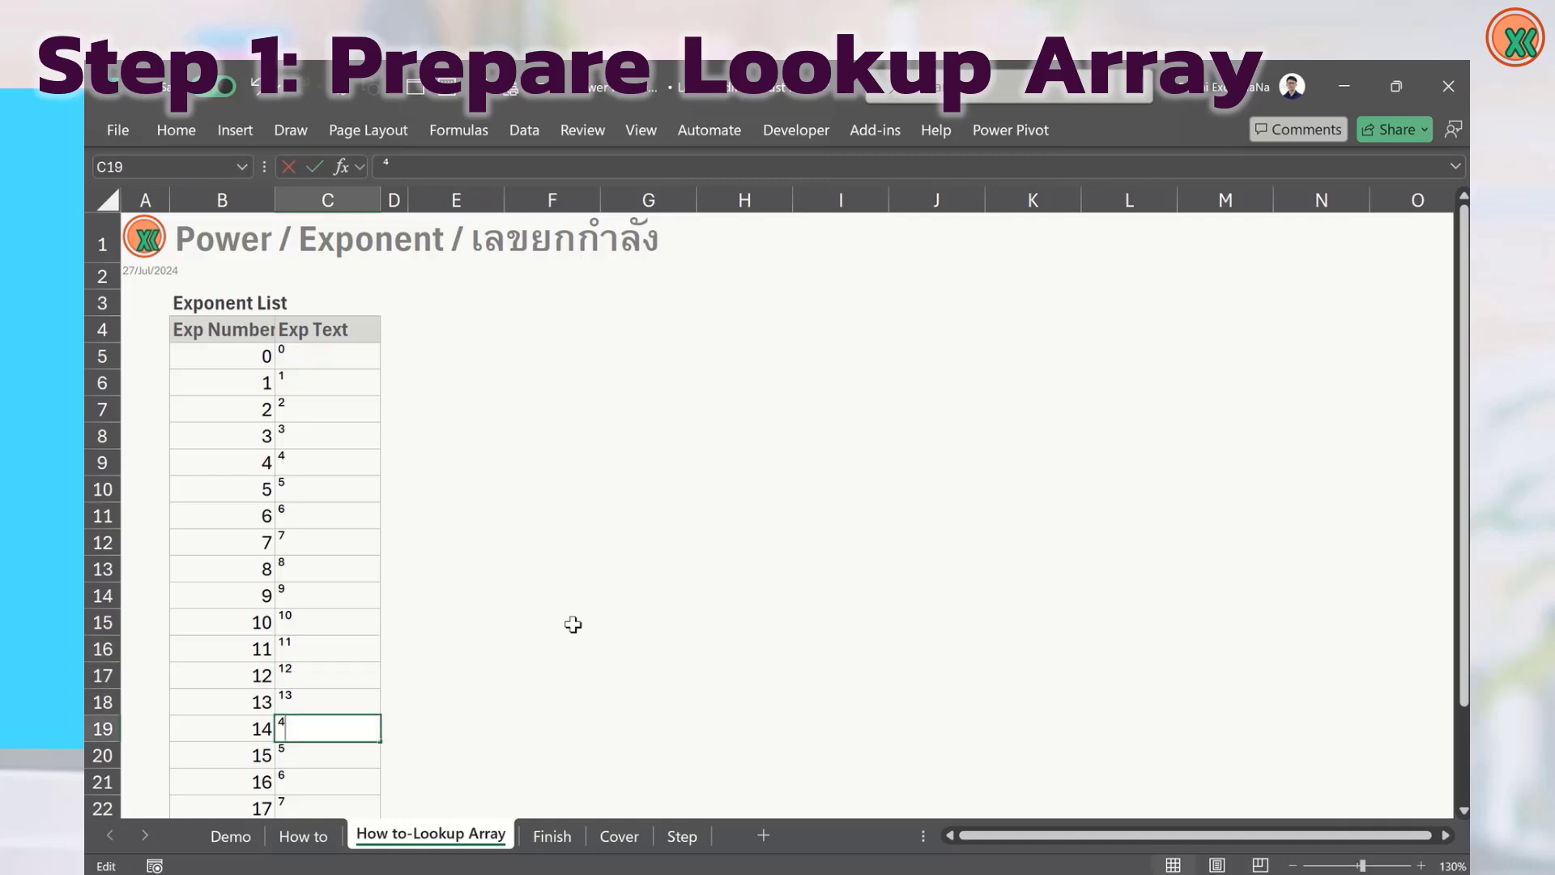
{"action": "key", "text": "Home"}
{"action": "type", "text": "¹"}
{"action": "key", "text": "Return"}
{"action": "key", "text": "F2"}
{"action": "key", "text": "Home"}
{"action": "type", "text": "¹"}
{"action": "key", "text": "Return"}
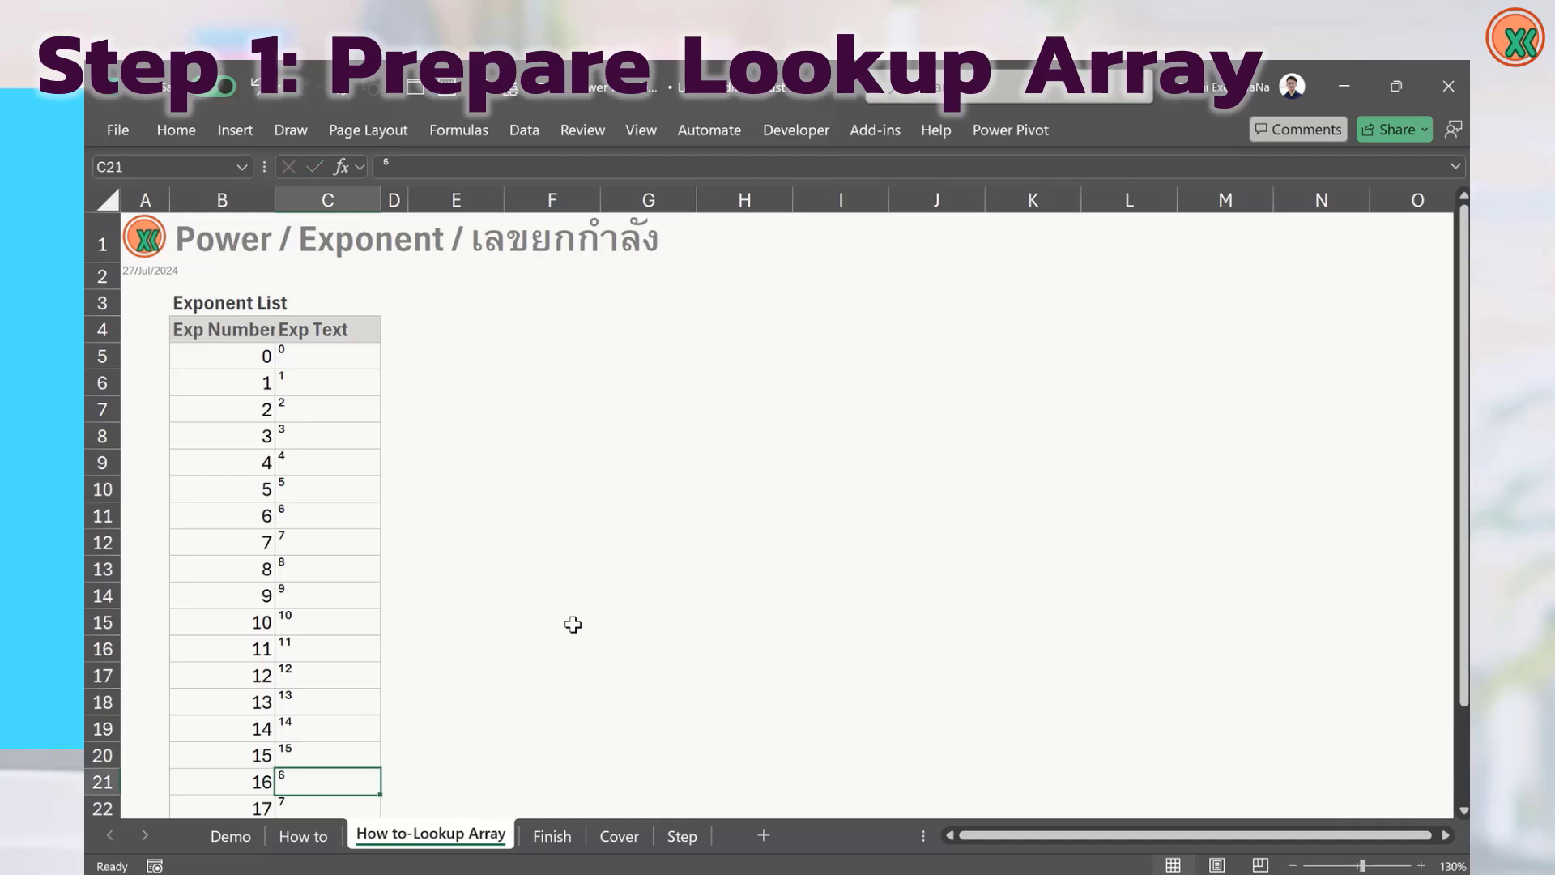
{"action": "key", "text": "F2"}
{"action": "key", "text": "Home"}
{"action": "type", "text": "¹"}
{"action": "key", "text": "Return"}
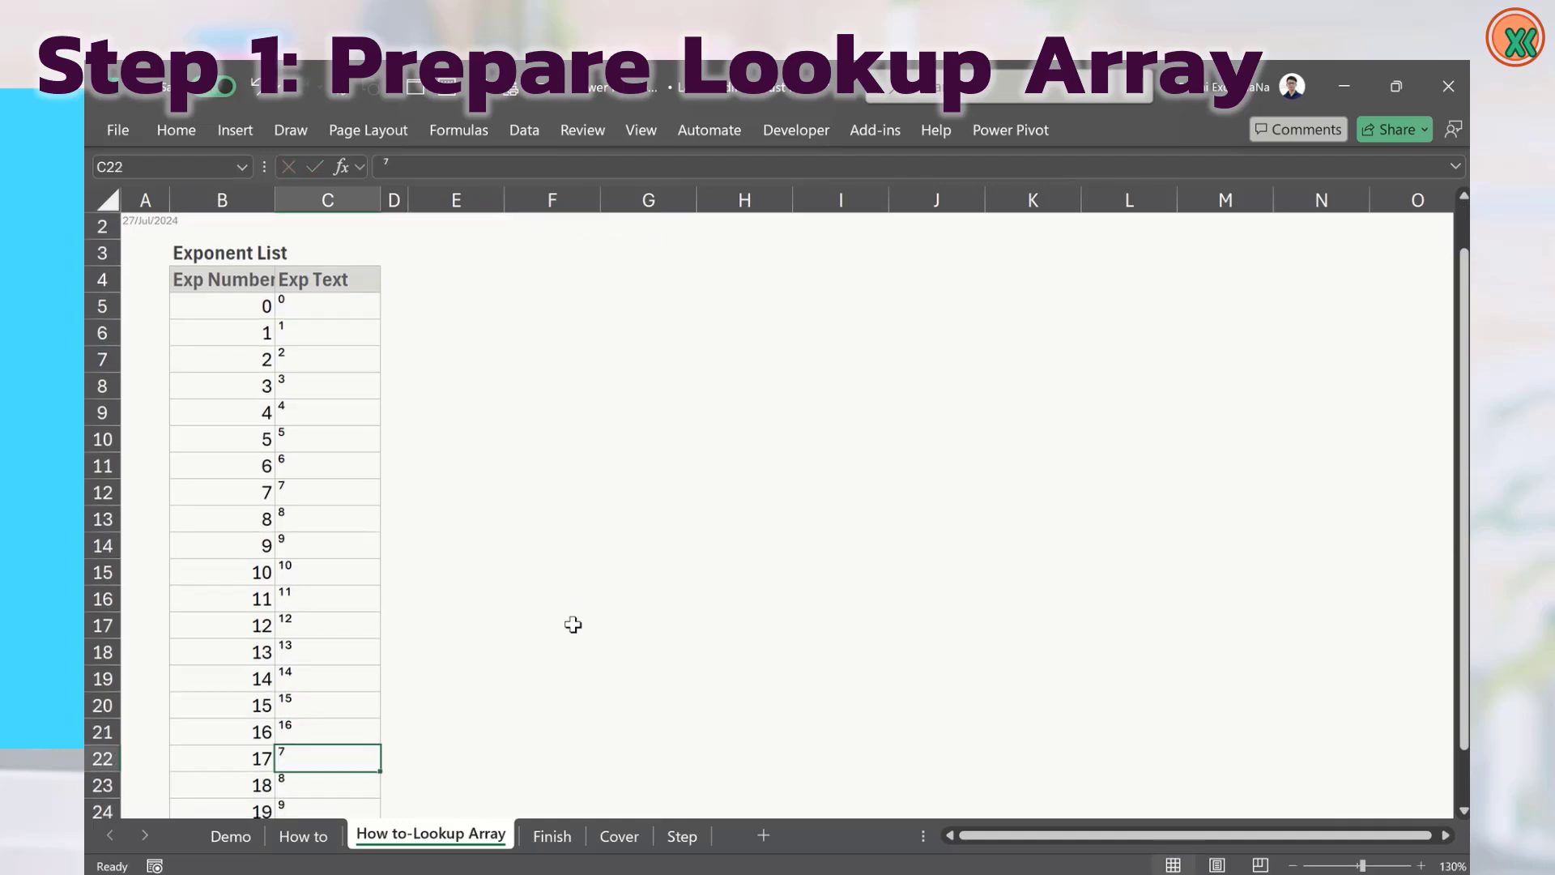
- Add the copied superscript 1 before the digits in C22, C23 and C24 to make ¹⁷, ¹⁸ and ¹⁹
{"action": "key", "text": "F2"}
{"action": "key", "text": "Home"}
{"action": "type", "text": "¹"}
{"action": "key", "text": "Return"}
{"action": "key", "text": "F2"}
{"action": "key", "text": "Home"}
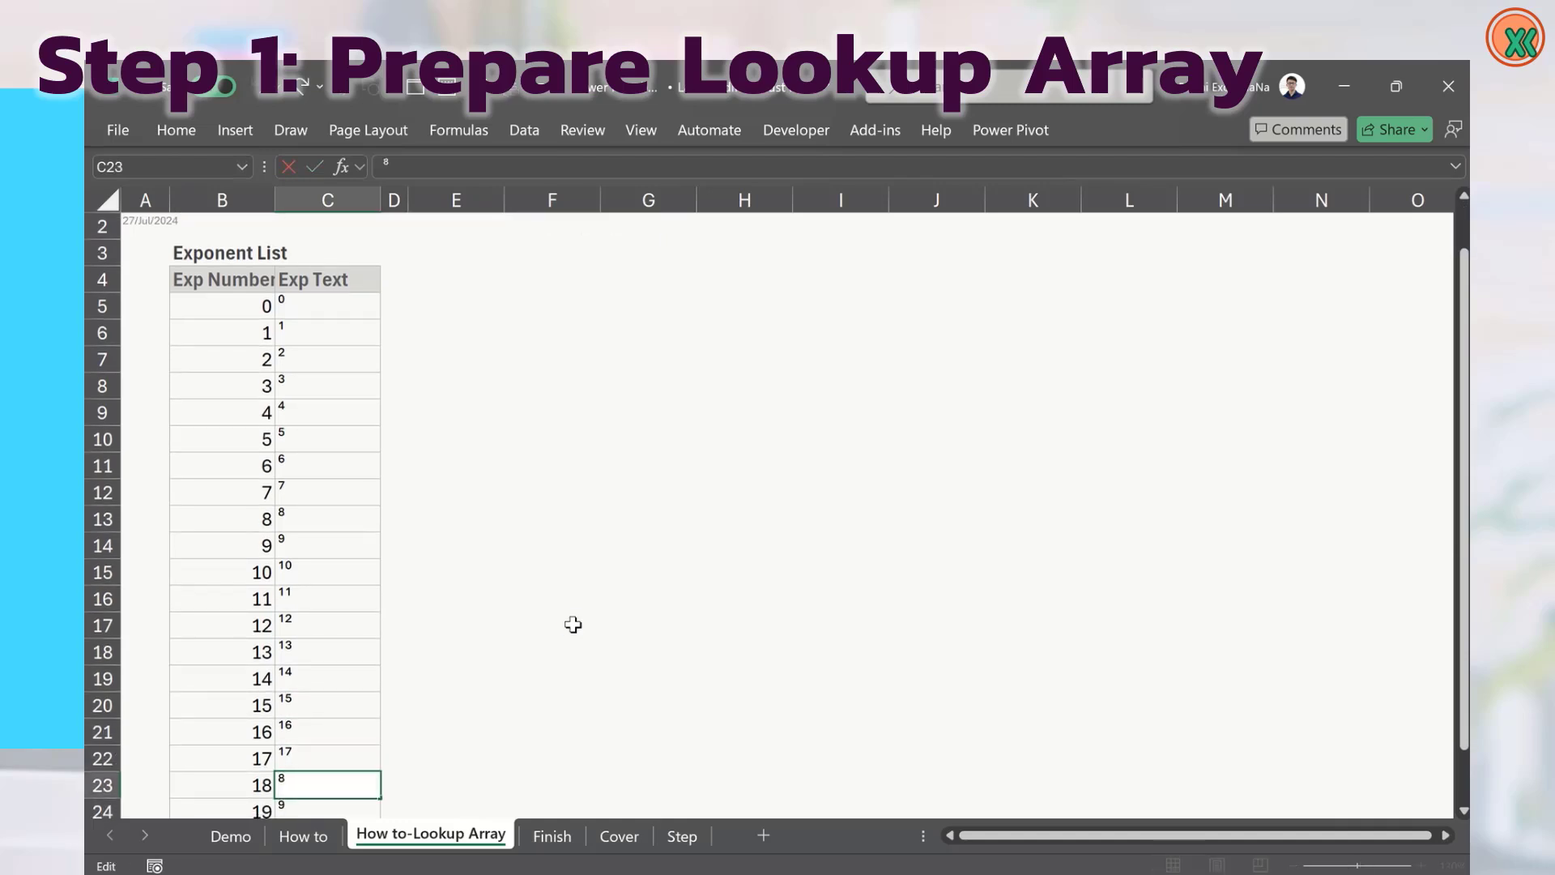
{"action": "type", "text": "¹"}
{"action": "key", "text": "Return"}
{"action": "key", "text": "F2"}
{"action": "key", "text": "Home"}
{"action": "type", "text": "¹"}
{"action": "key", "text": "Return"}
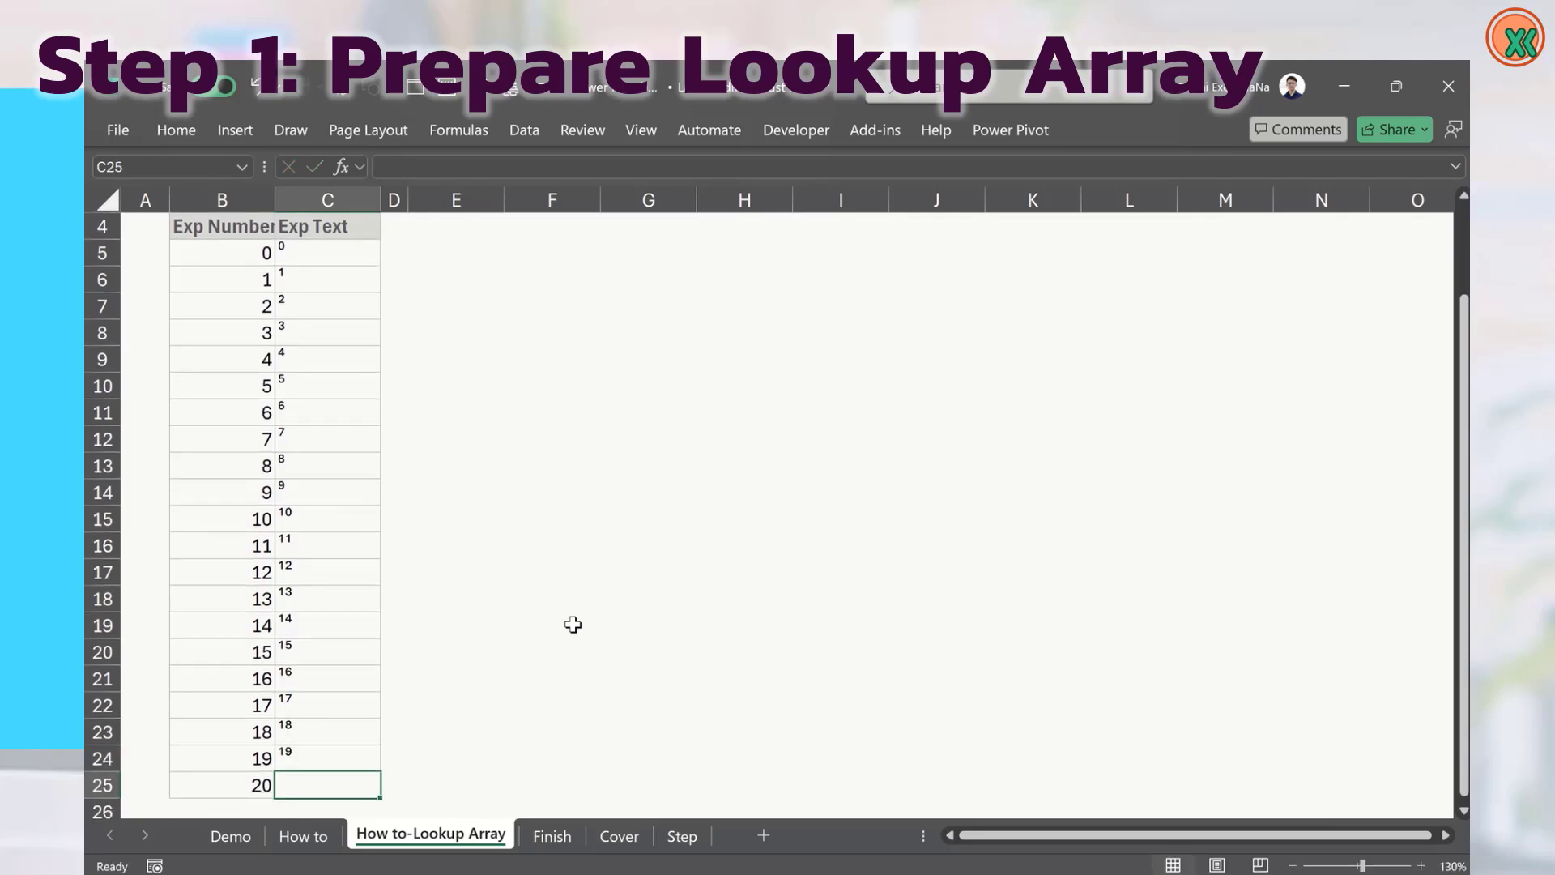
{"action": "key", "text": "Up"}
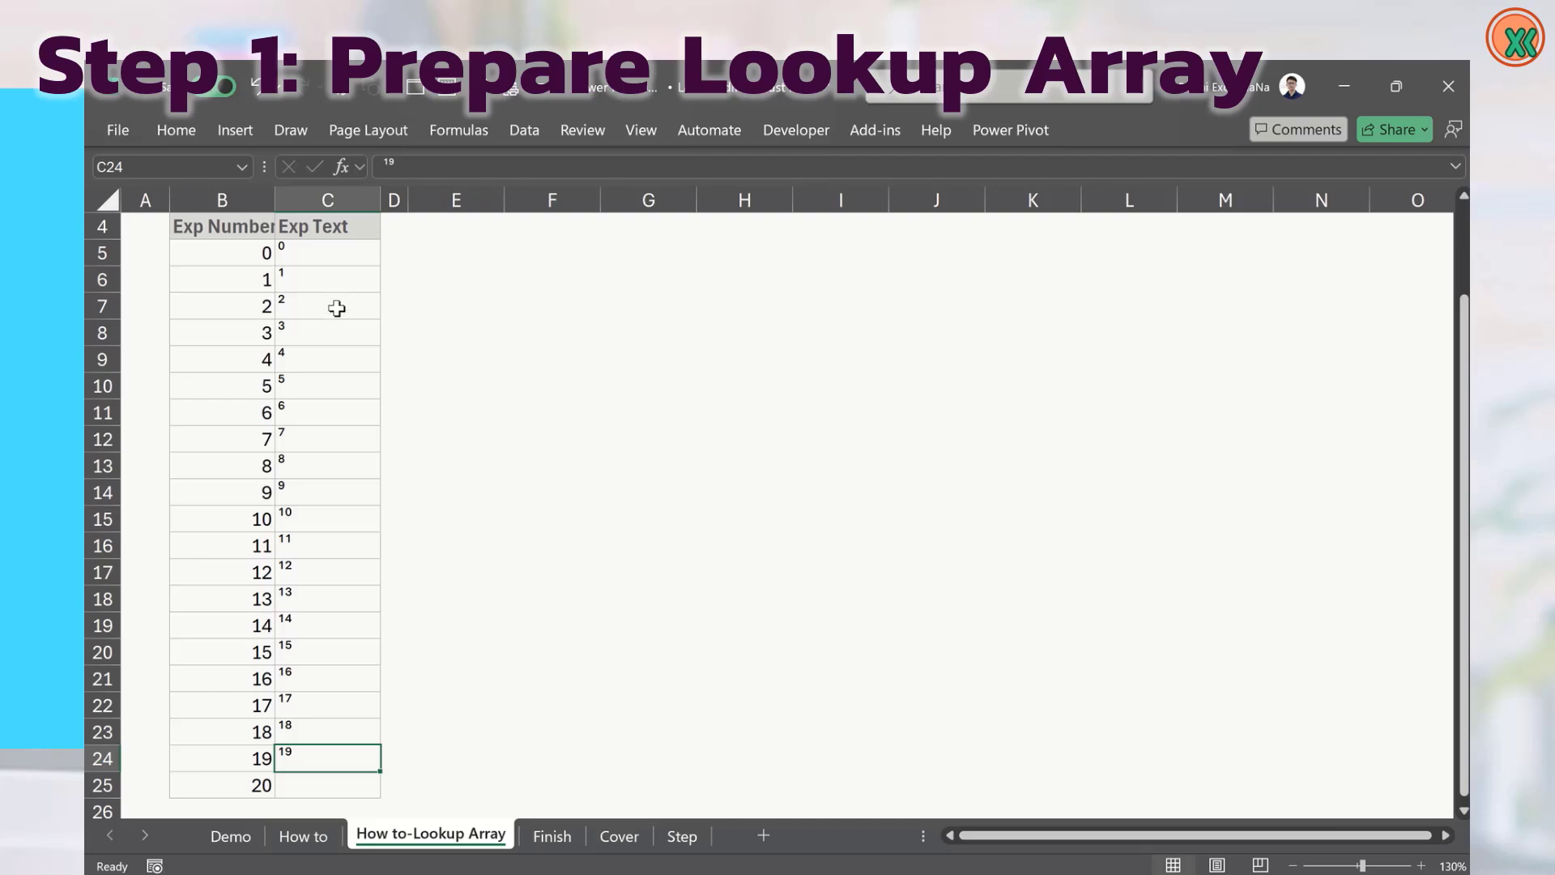
- Copy the superscript 0 in C5 and paste it into Exp Text cell C25 beside exponent 20
{"action": "left_click", "coordinate": [324, 251]}
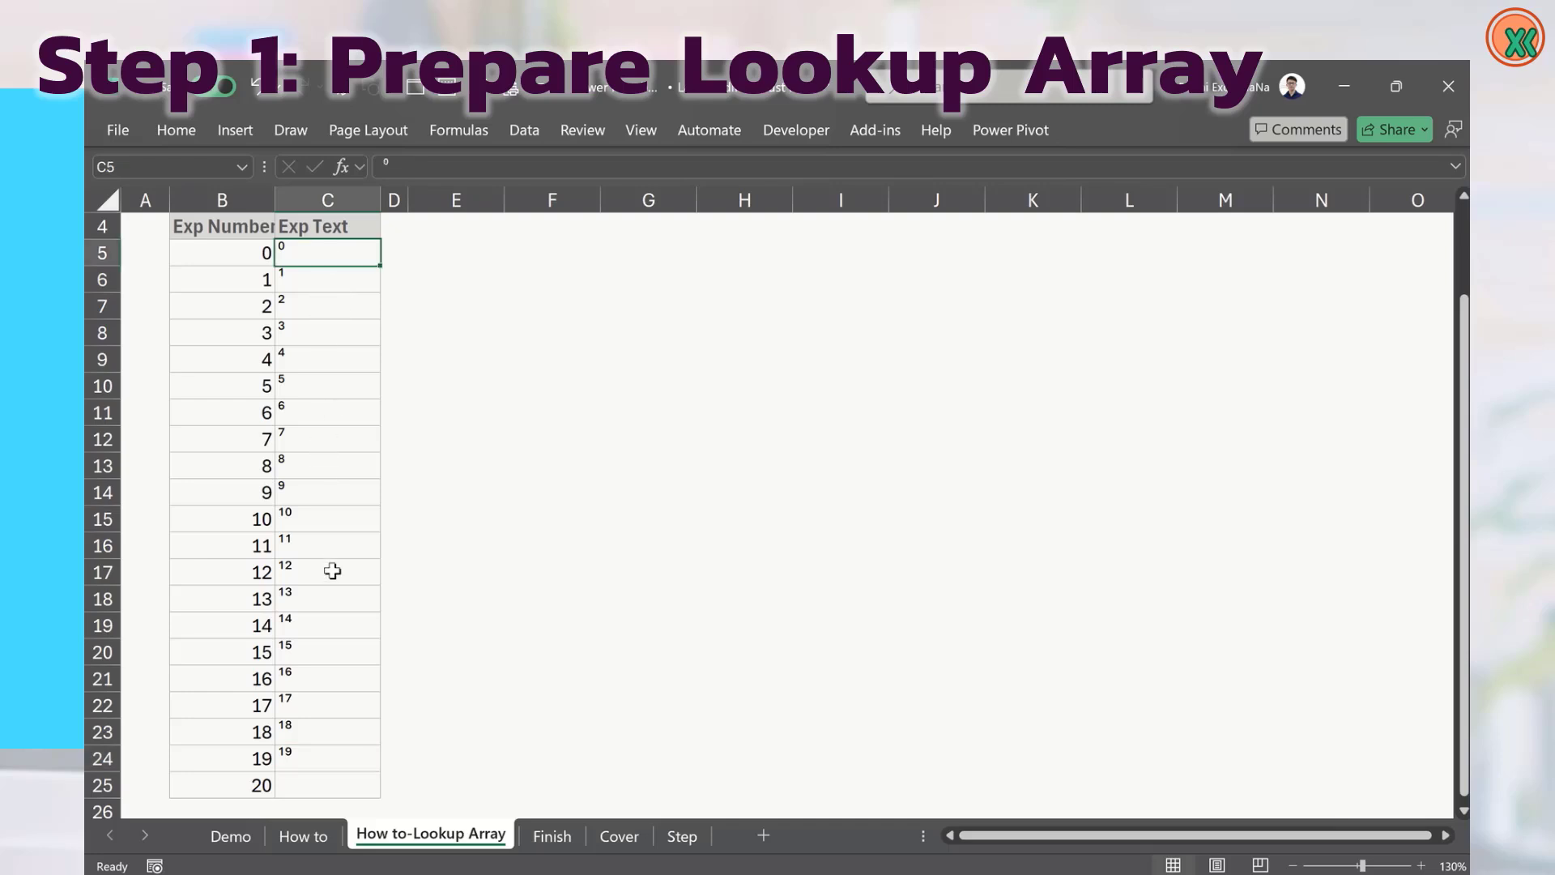
{"action": "key", "text": "ctrl+c"}
{"action": "left_click", "coordinate": [321, 785]}
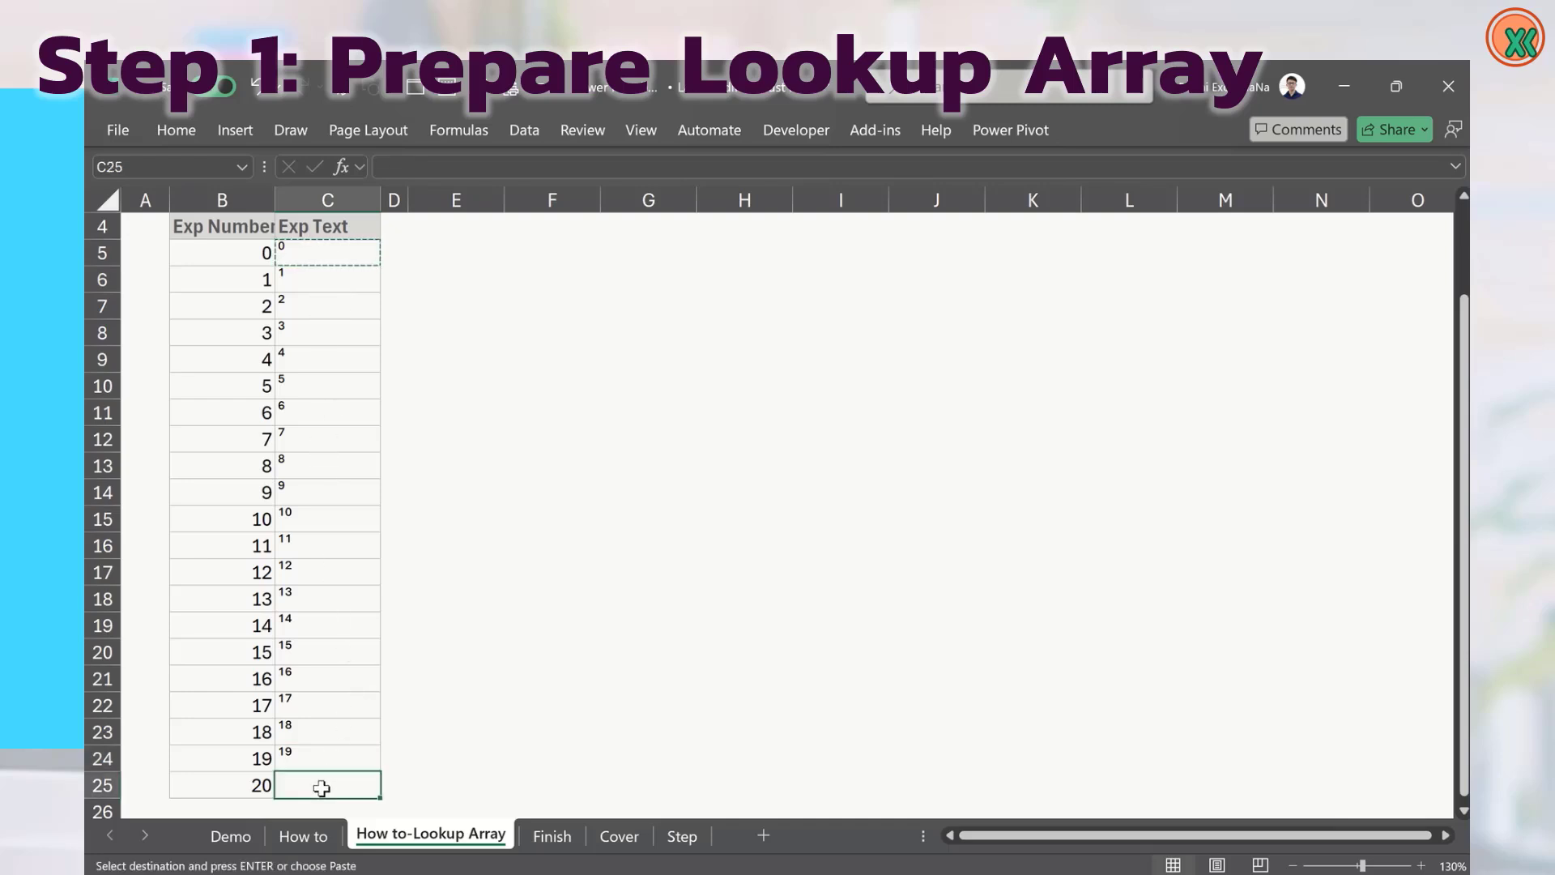
{"action": "right_click", "coordinate": [323, 790]}
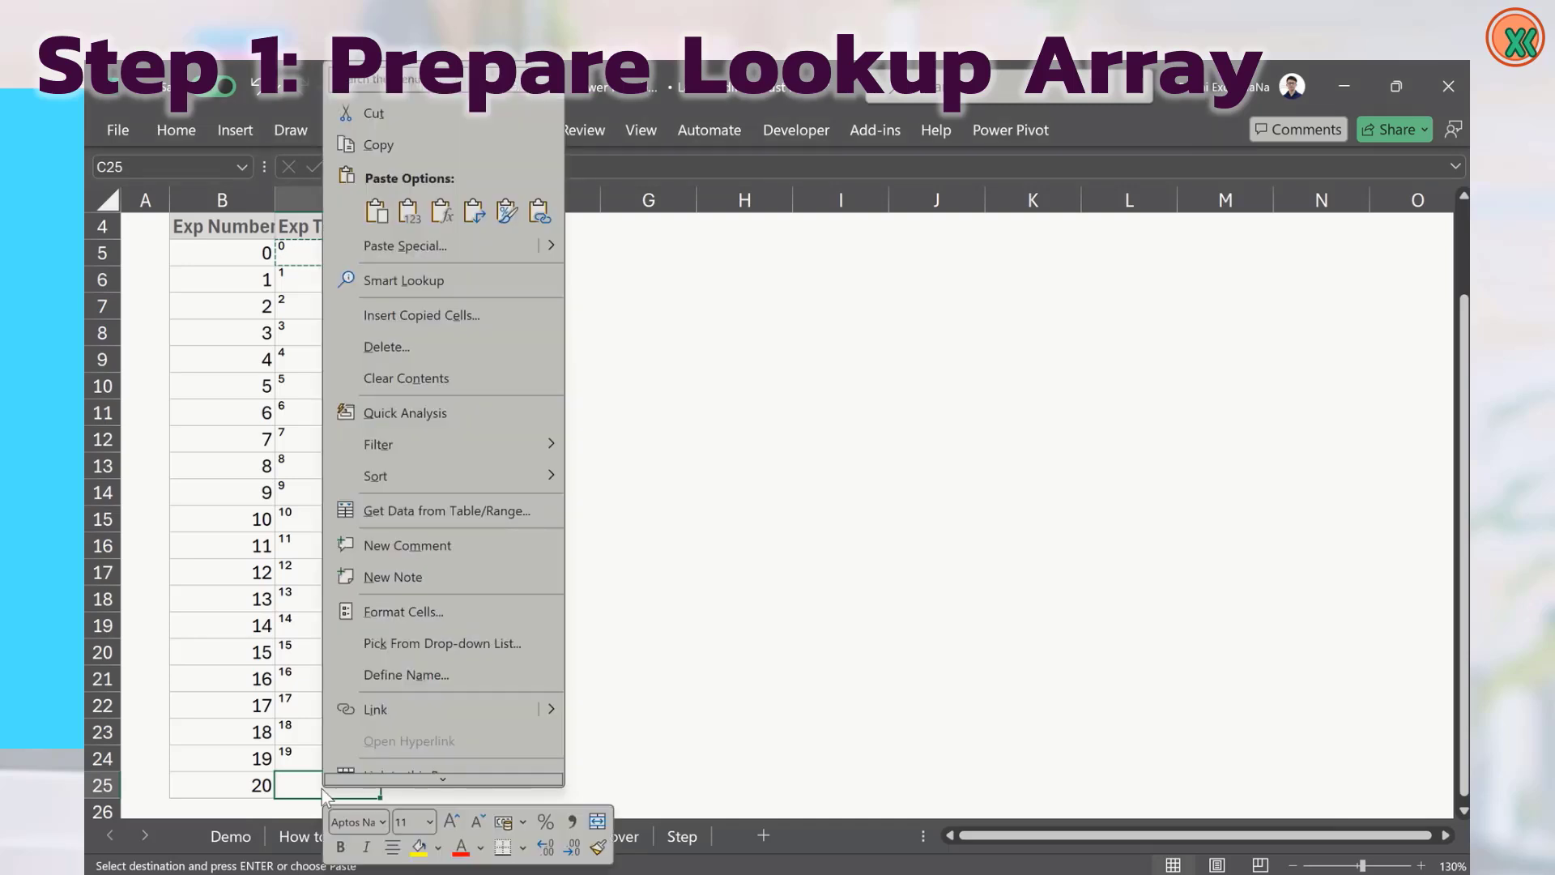
{"action": "left_click", "coordinate": [377, 211]}
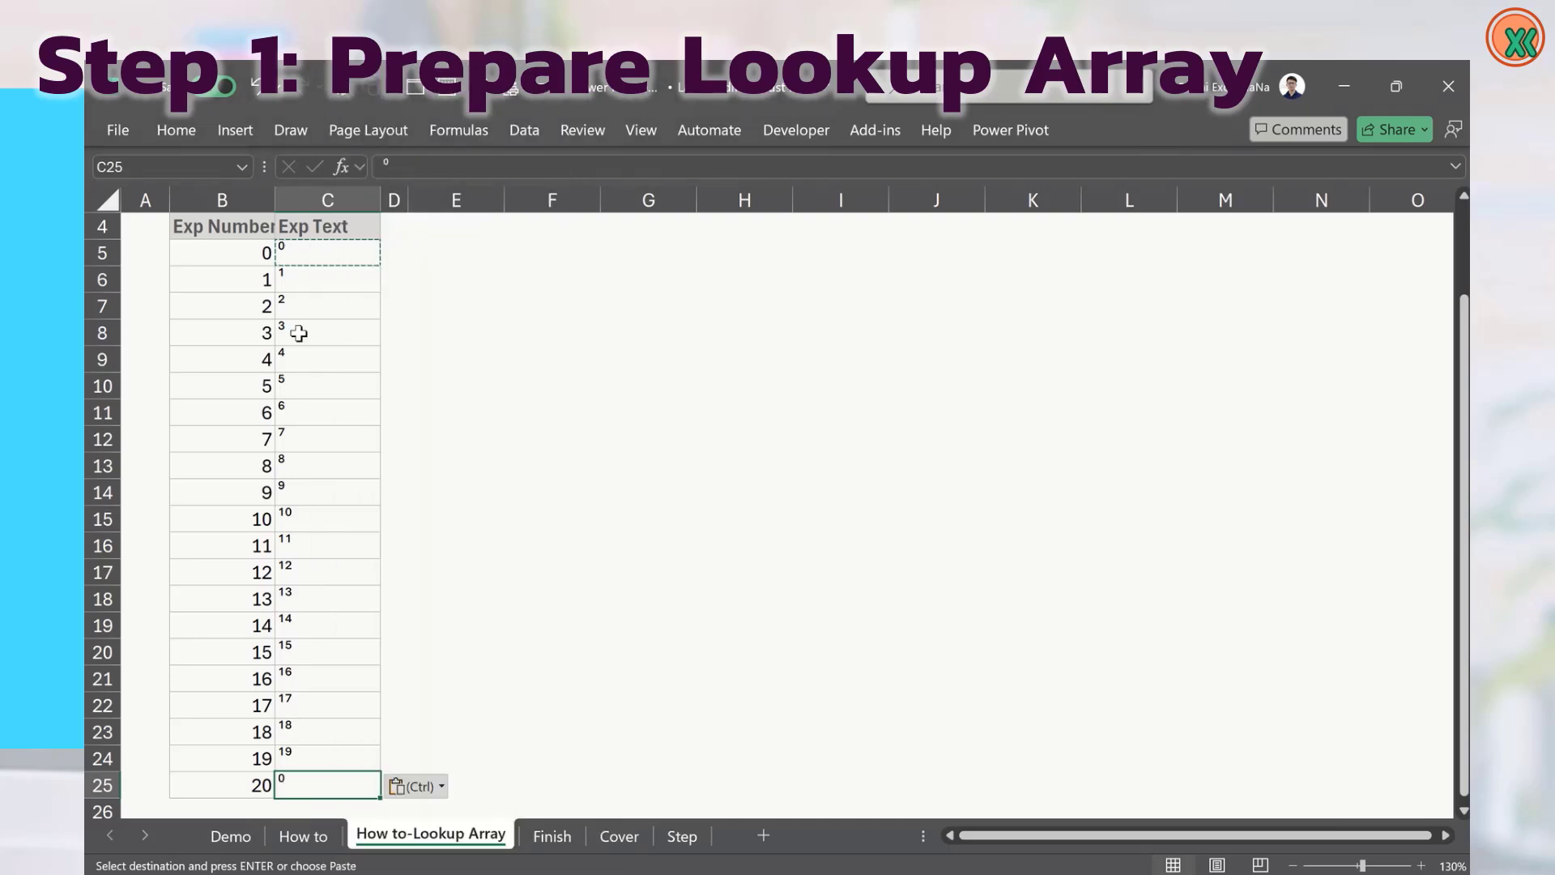
- Copy the superscript 2 character from C7 and paste it before the superscript 0 in C25 to make ²⁰
{"action": "double_click", "coordinate": [301, 306]}
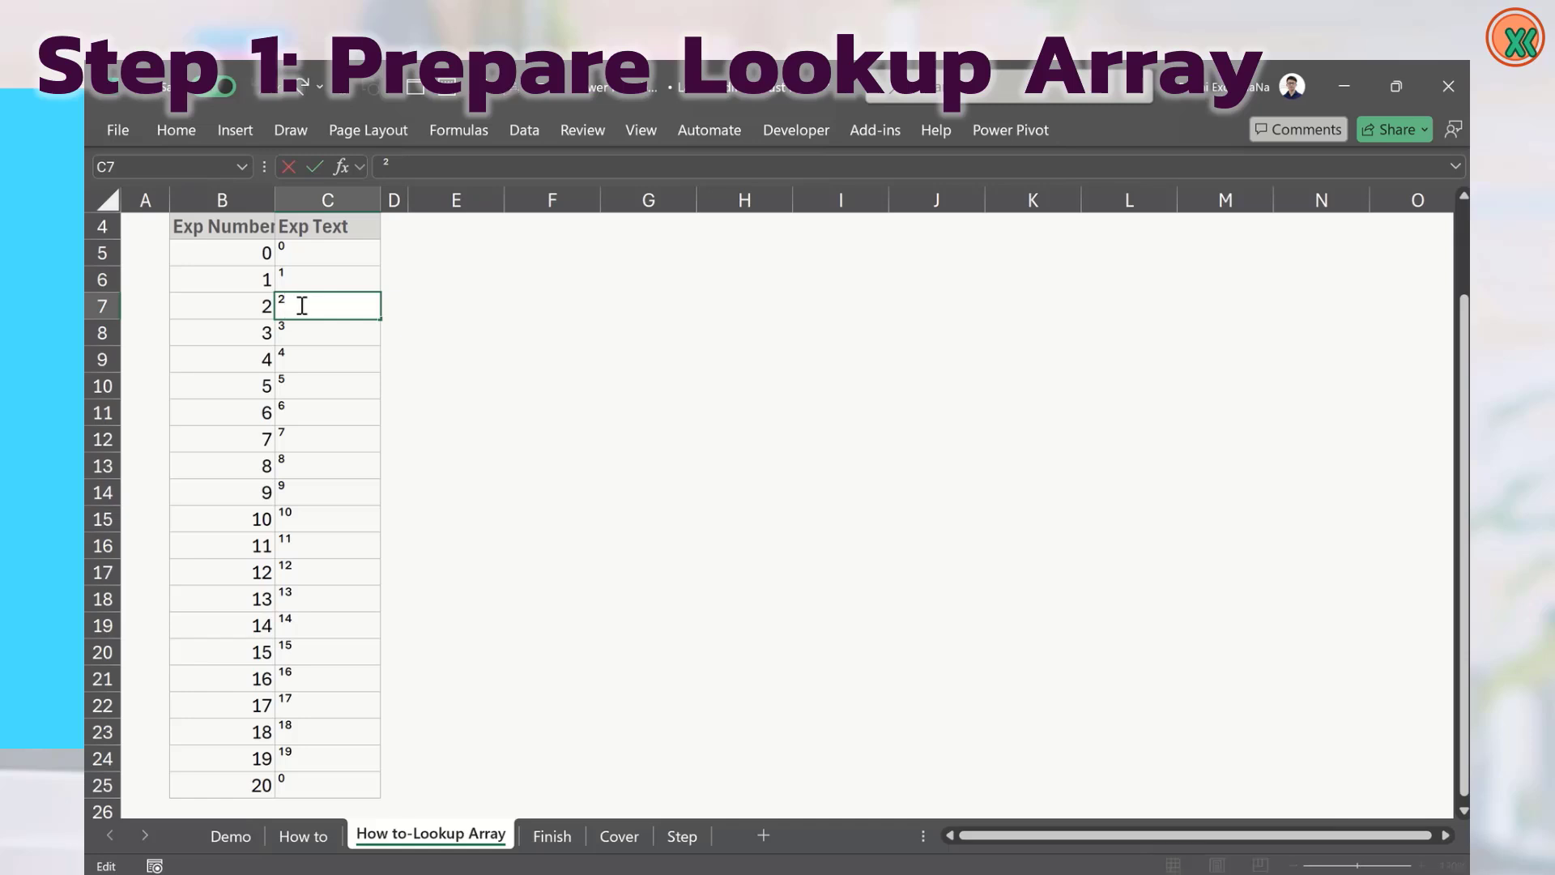
{"action": "left_click_drag", "start_coordinate": [301, 305], "coordinate": [284, 311]}
{"action": "right_click", "coordinate": [284, 305]}
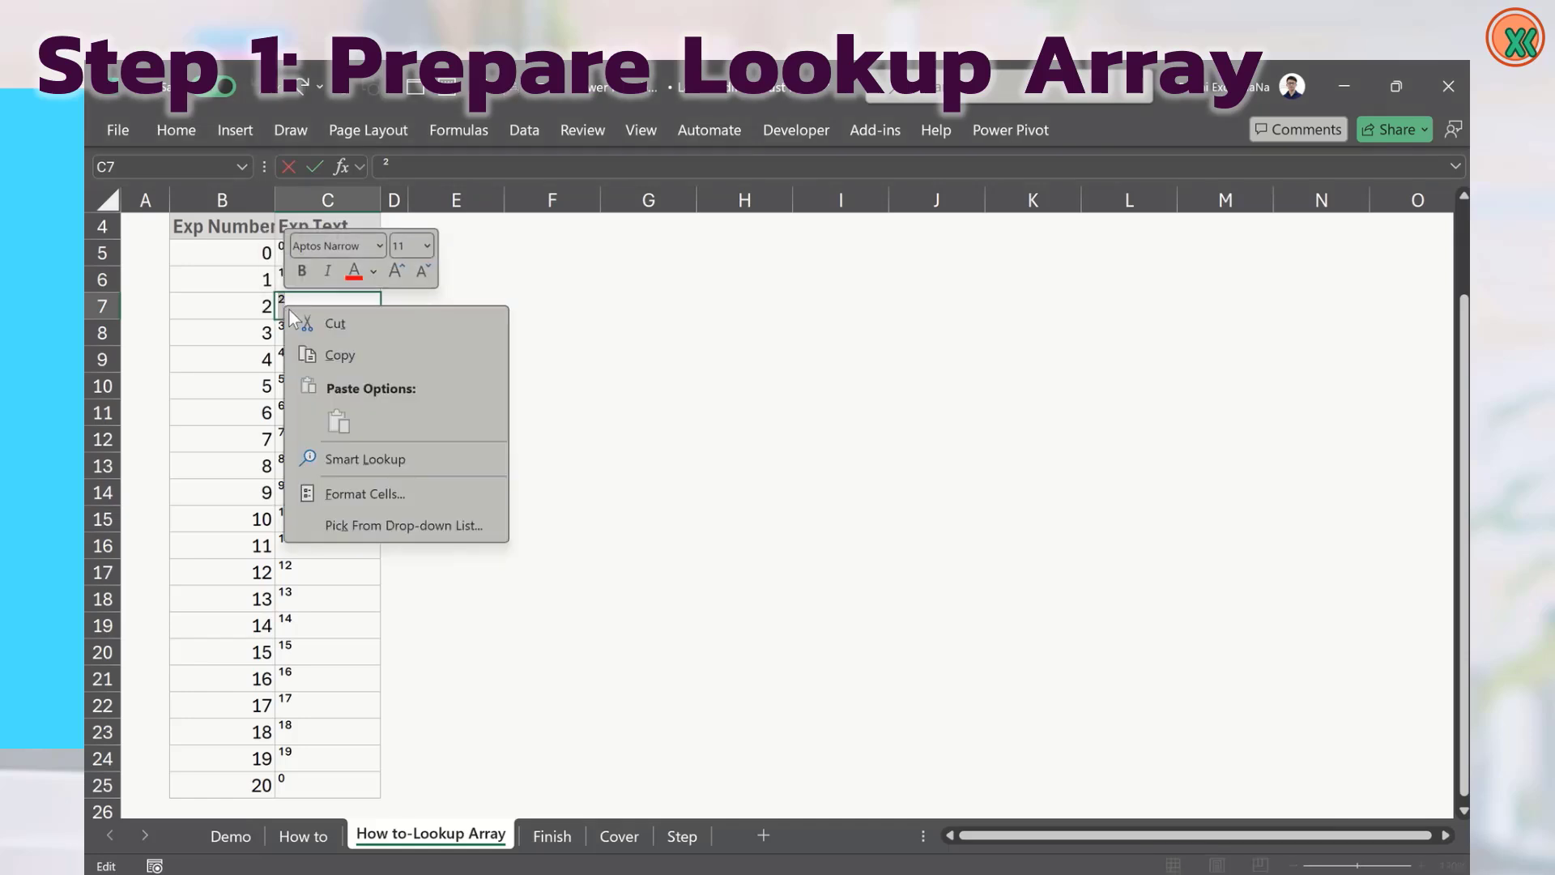
{"action": "left_click", "coordinate": [358, 354]}
{"action": "double_click", "coordinate": [329, 779]}
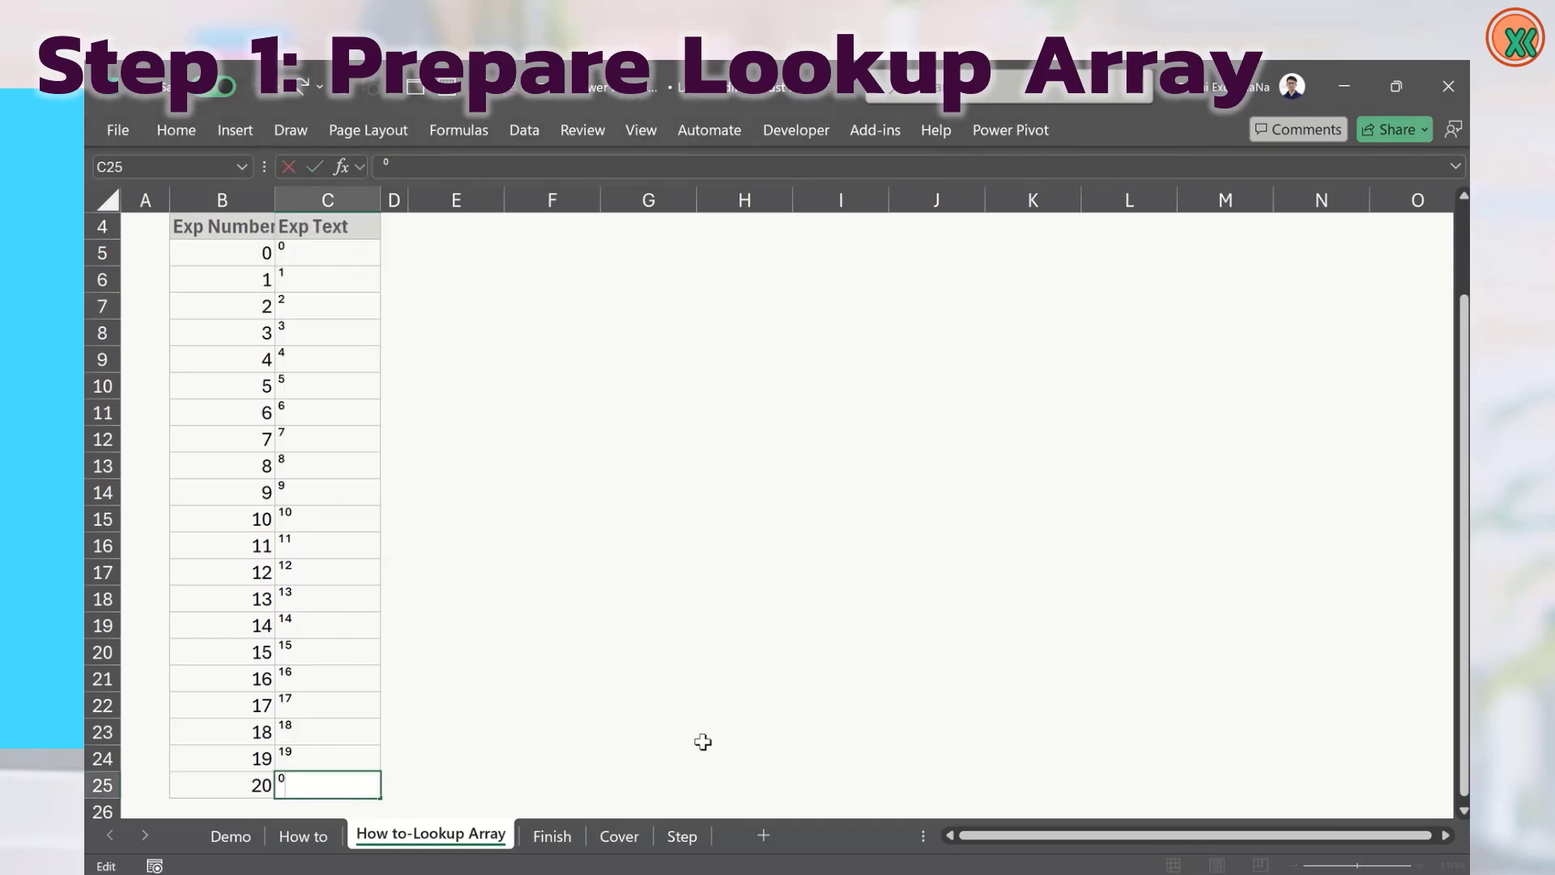
{"action": "key", "text": "ctrl+v"}
{"action": "key", "text": "Return"}
{"action": "key", "text": "Up"}
{"action": "key", "text": "ctrl+Up"}
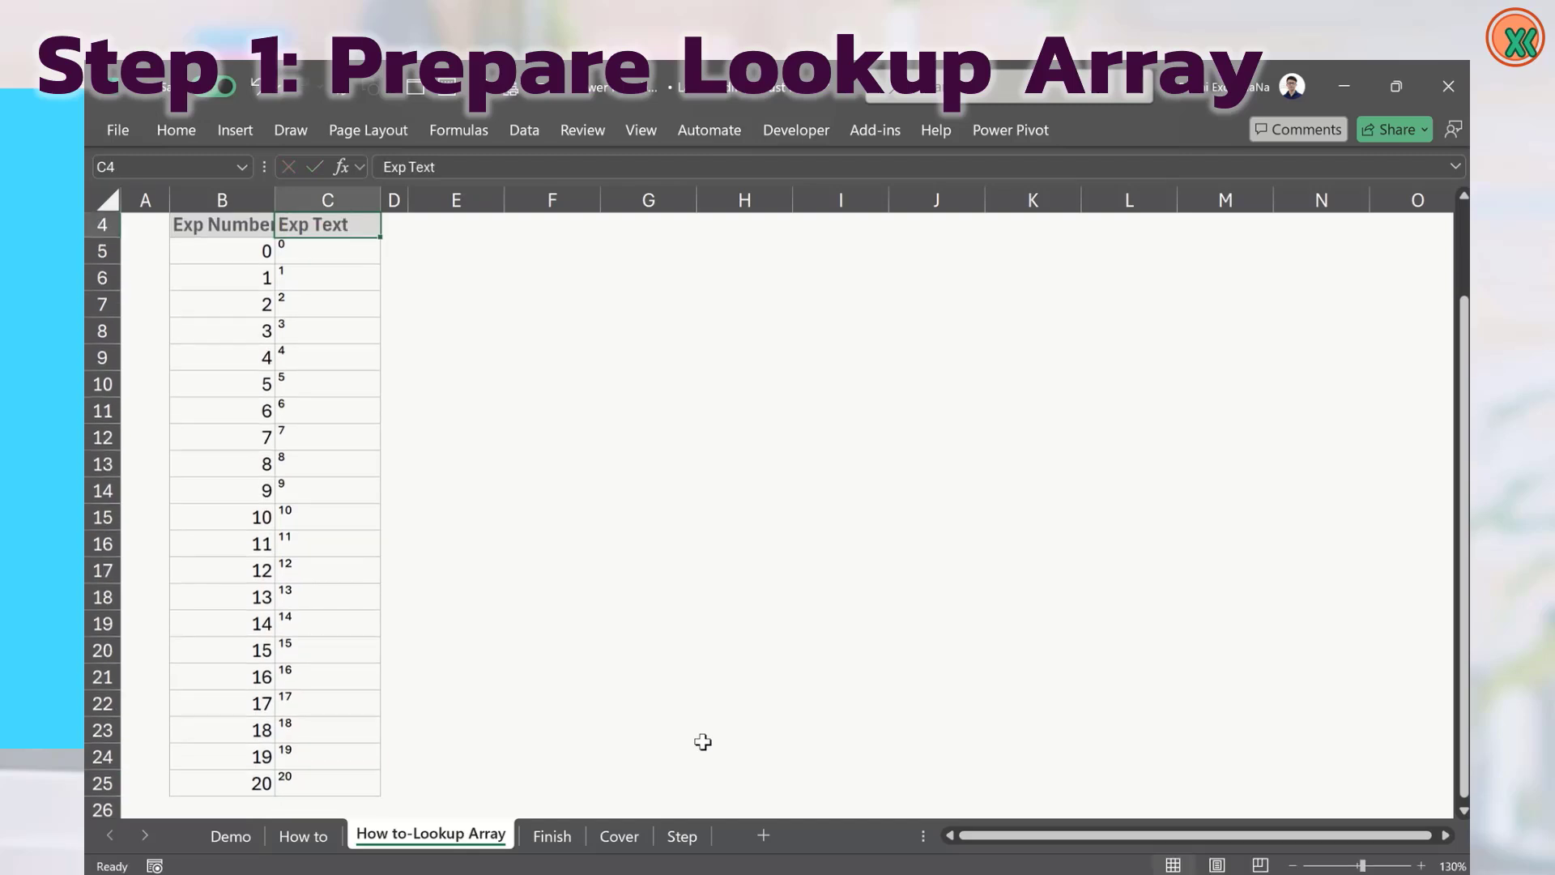
{"action": "key", "text": "ctrl+Up"}
{"action": "key", "text": "Left"}
{"action": "key", "text": "Left"}
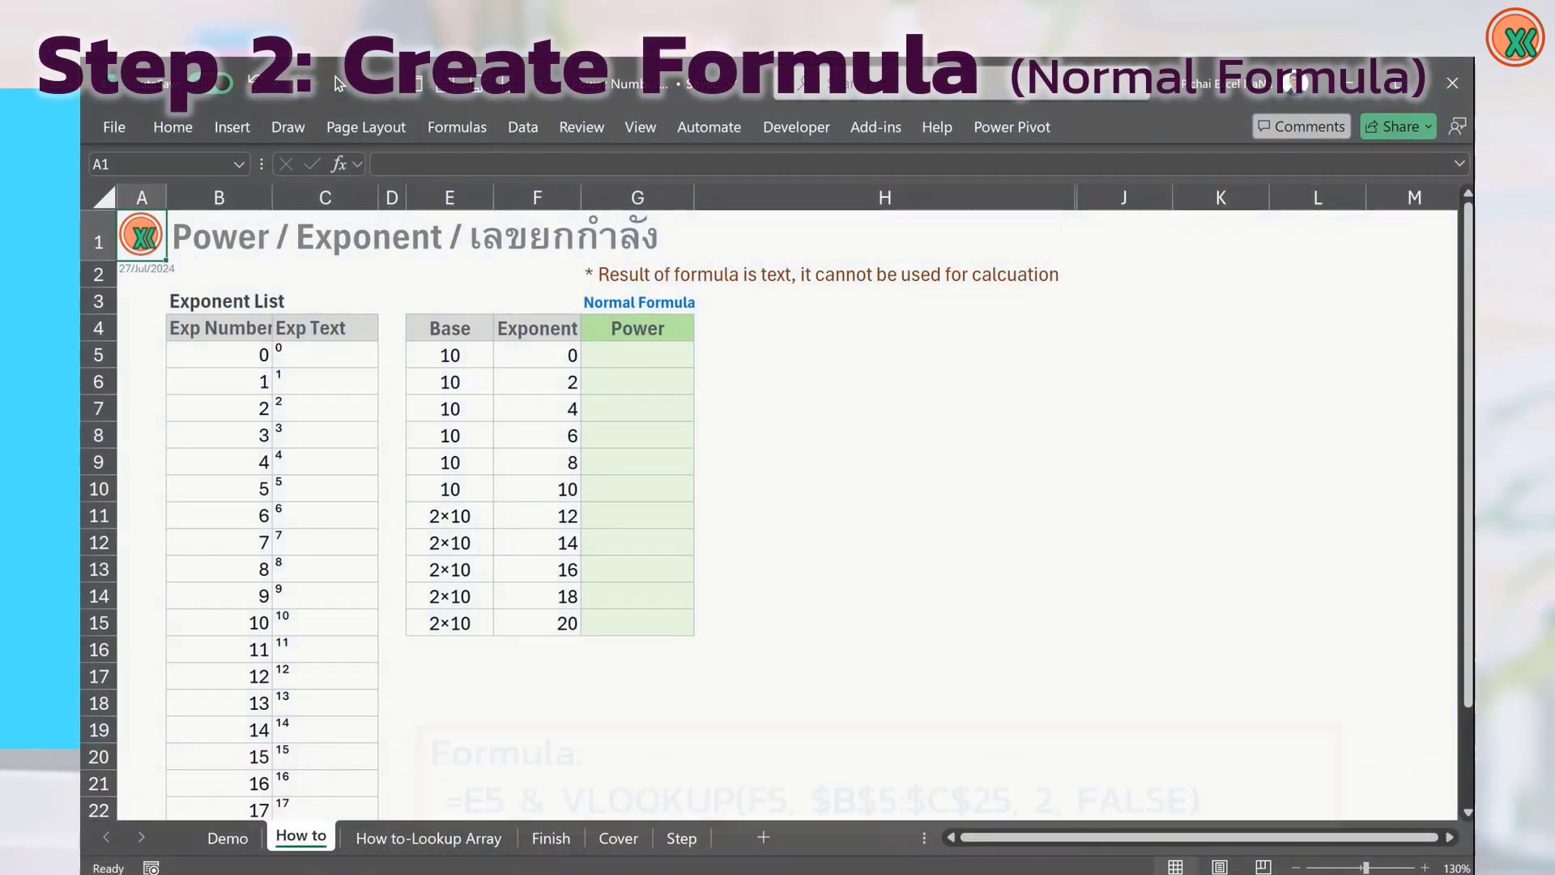
- Begin a formula in Power cell G5 with a reference to base cell E5
{"action": "key", "text": "Right"}
{"action": "key", "text": "Down"}
{"action": "key", "text": "Down"}
{"action": "key", "text": "Down"}
{"action": "key", "text": "Down"}
{"action": "key", "text": "Right"}
{"action": "key", "text": "Right"}
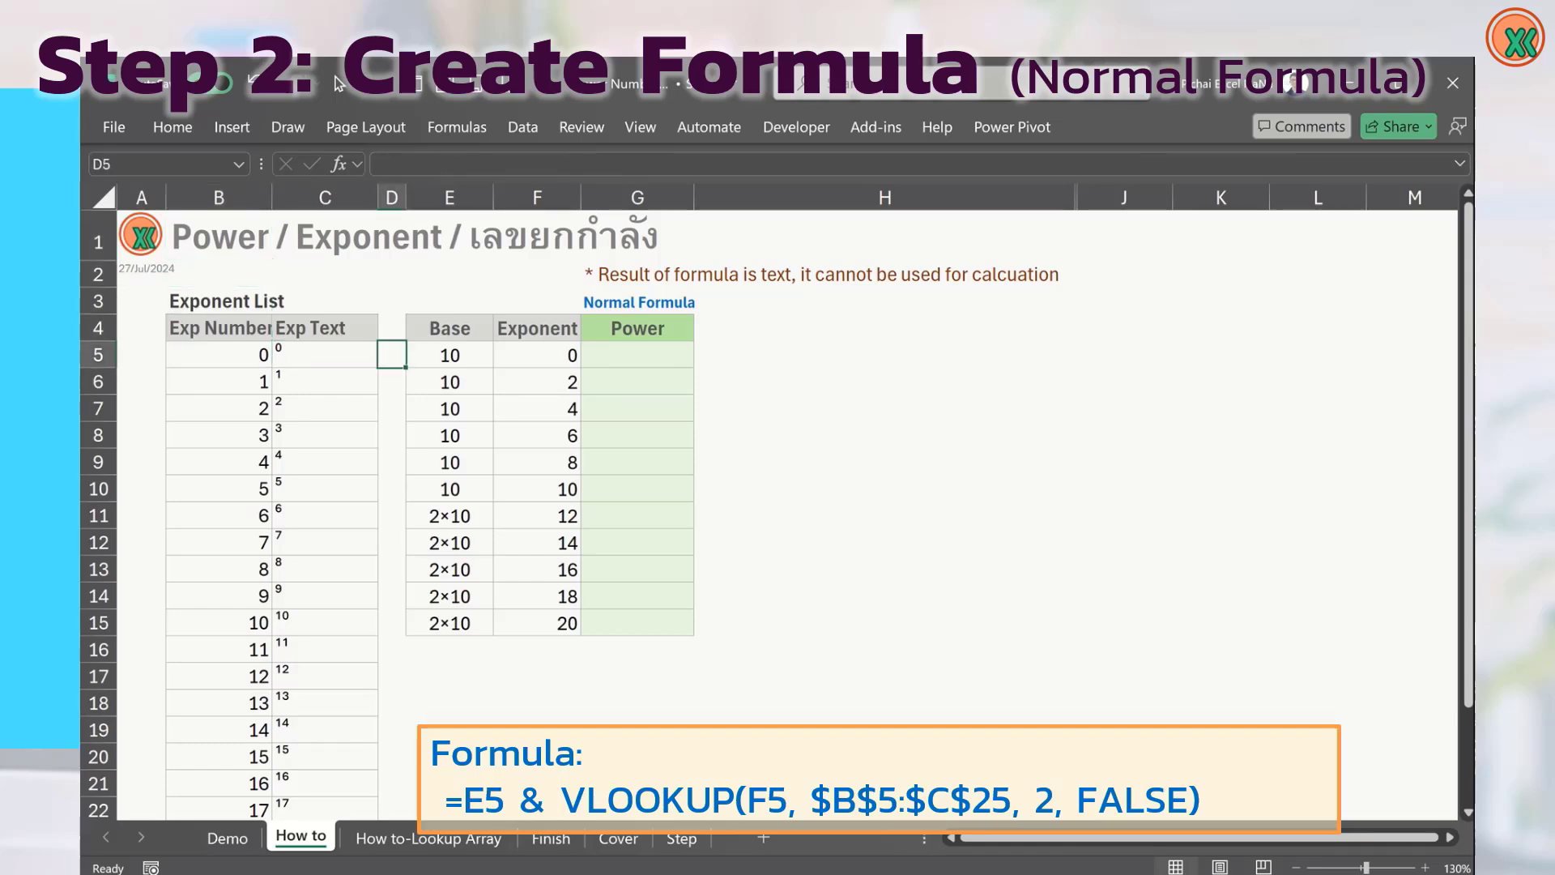
{"action": "key", "text": "Right"}
{"action": "key", "text": "Right"}
{"action": "key", "text": "Right"}
{"action": "type", "text": "="}
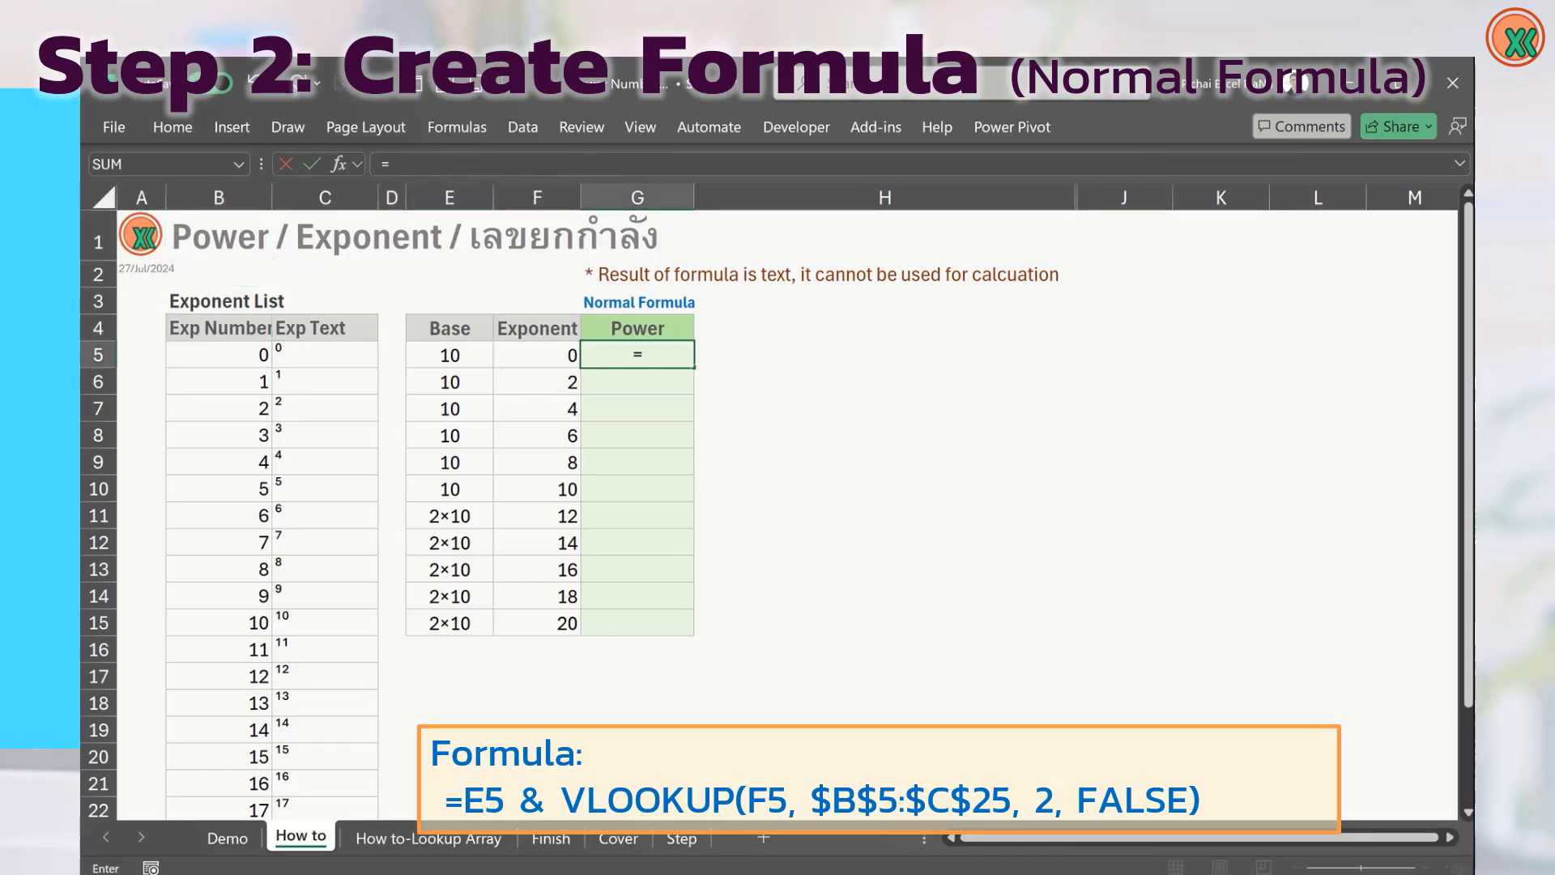
{"action": "key", "text": "Left"}
{"action": "key", "text": "Left"}
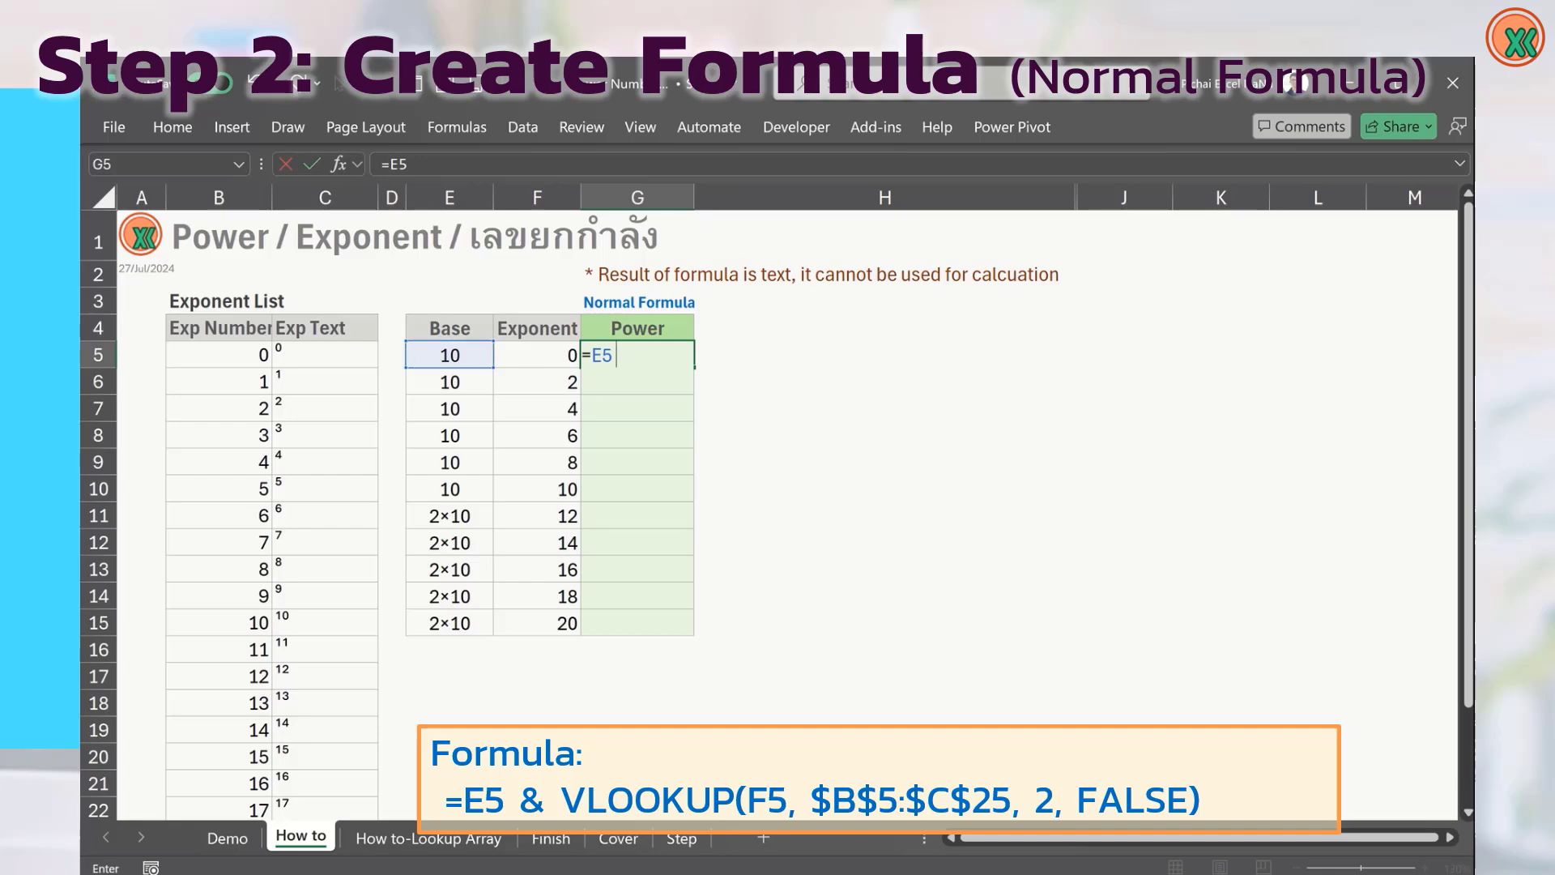
- Join a VLOOKUP to the E5 reference with & and use exponent cell F5 as its lookup value
{"action": "type", "text": "& vl"}
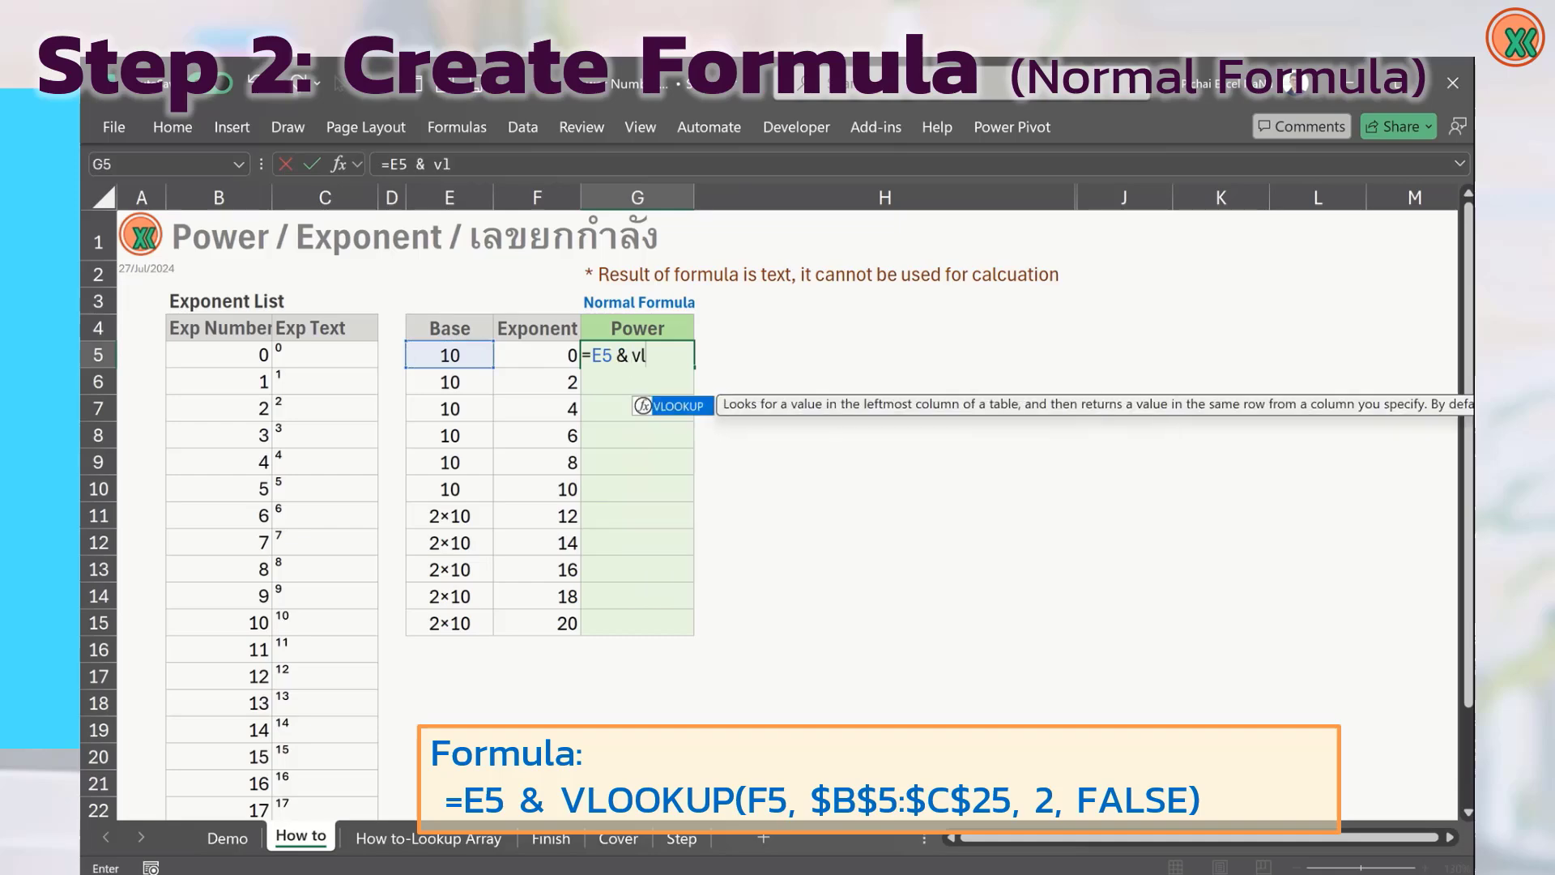
{"action": "key", "text": "Tab"}
{"action": "key", "text": "Left"}
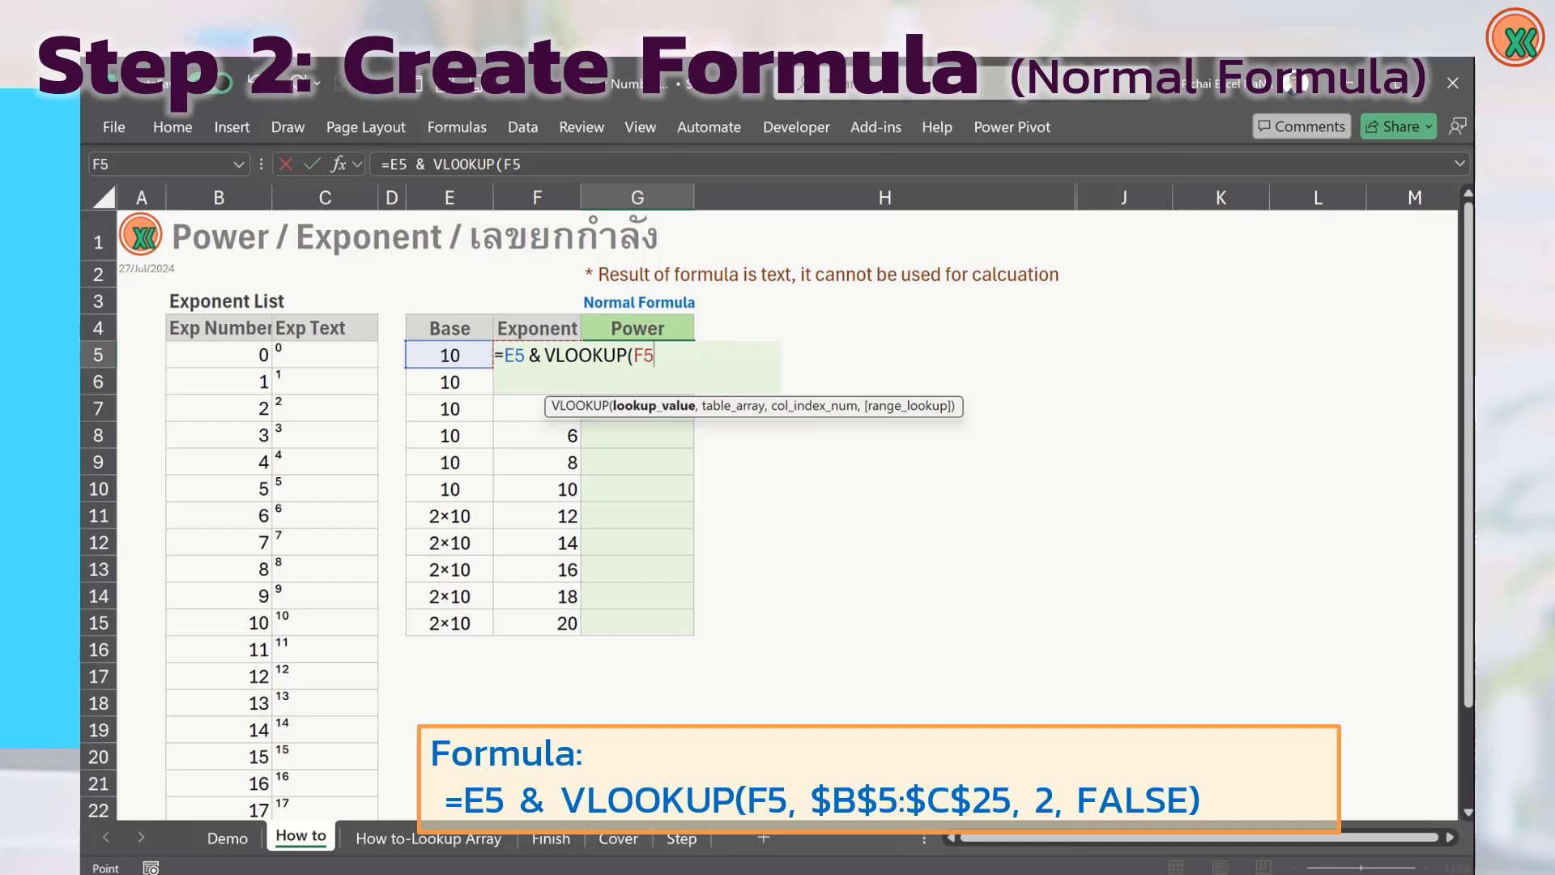
{"action": "type", "text": ","}
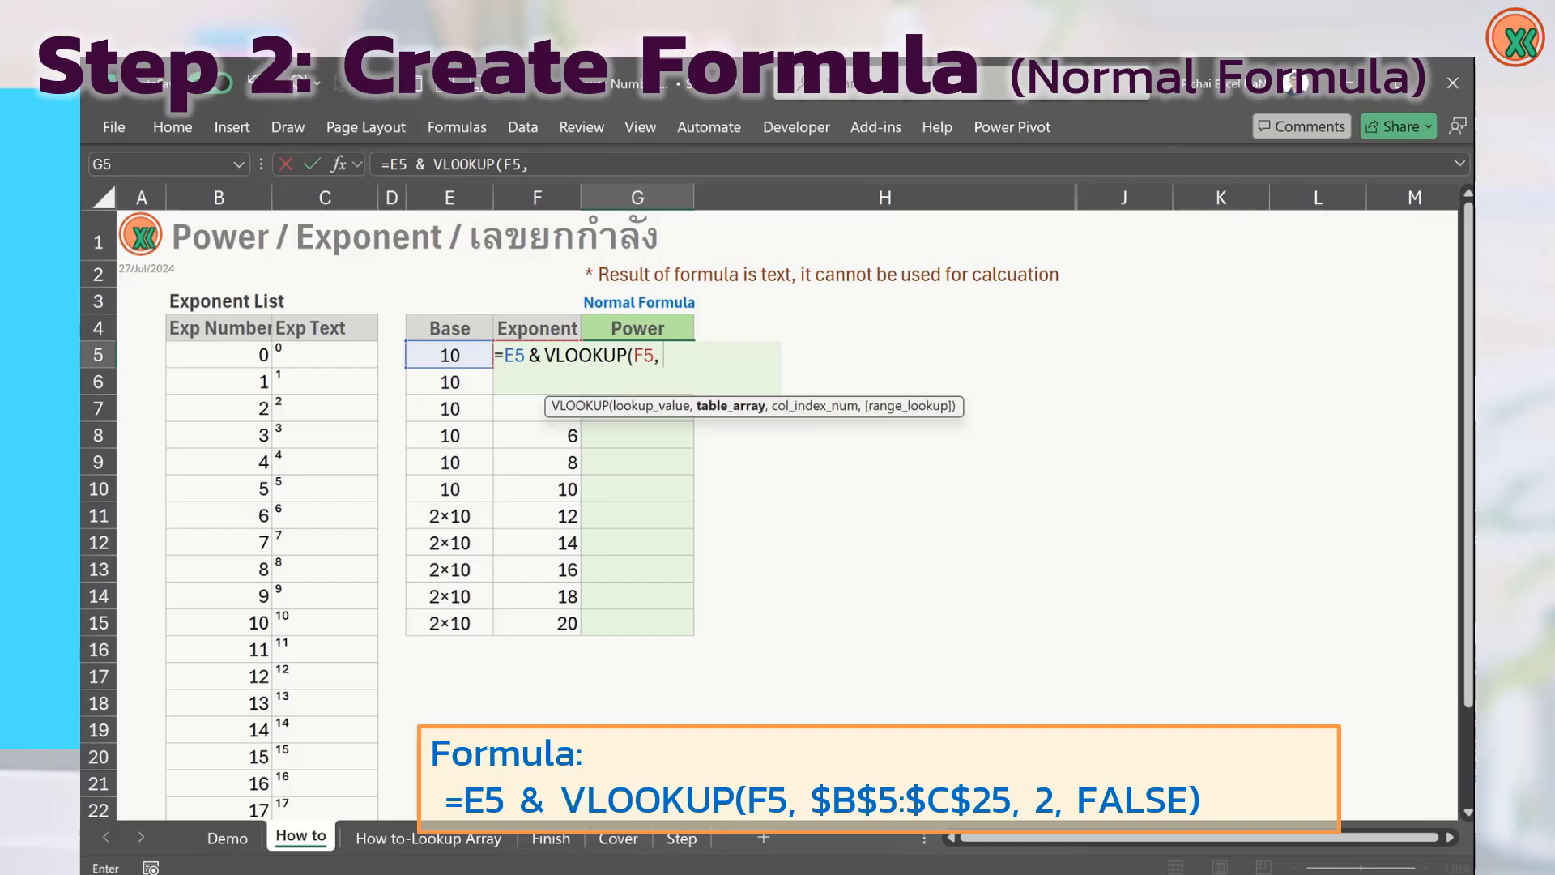
- Set the VLOOKUP table array to the exponent list as the absolute range $B$5:$C$25
{"action": "key", "text": "Left"}
{"action": "key", "text": "Left"}
{"action": "key", "text": "Left"}
{"action": "key", "text": "Left"}
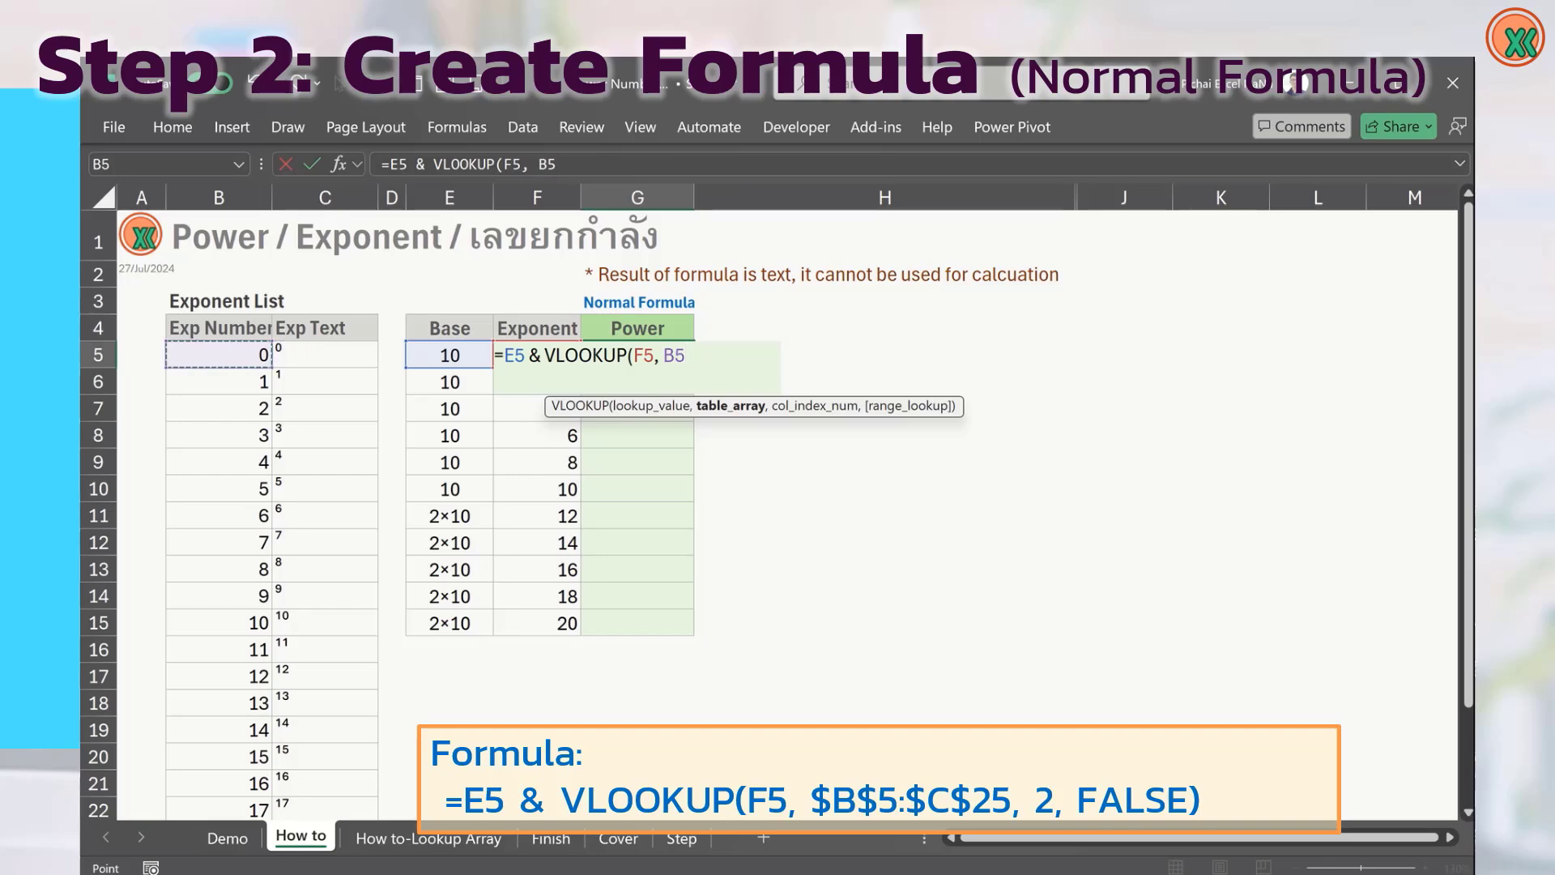
{"action": "key", "text": "ctrl+shift+Down"}
{"action": "key", "text": "shift+Right"}
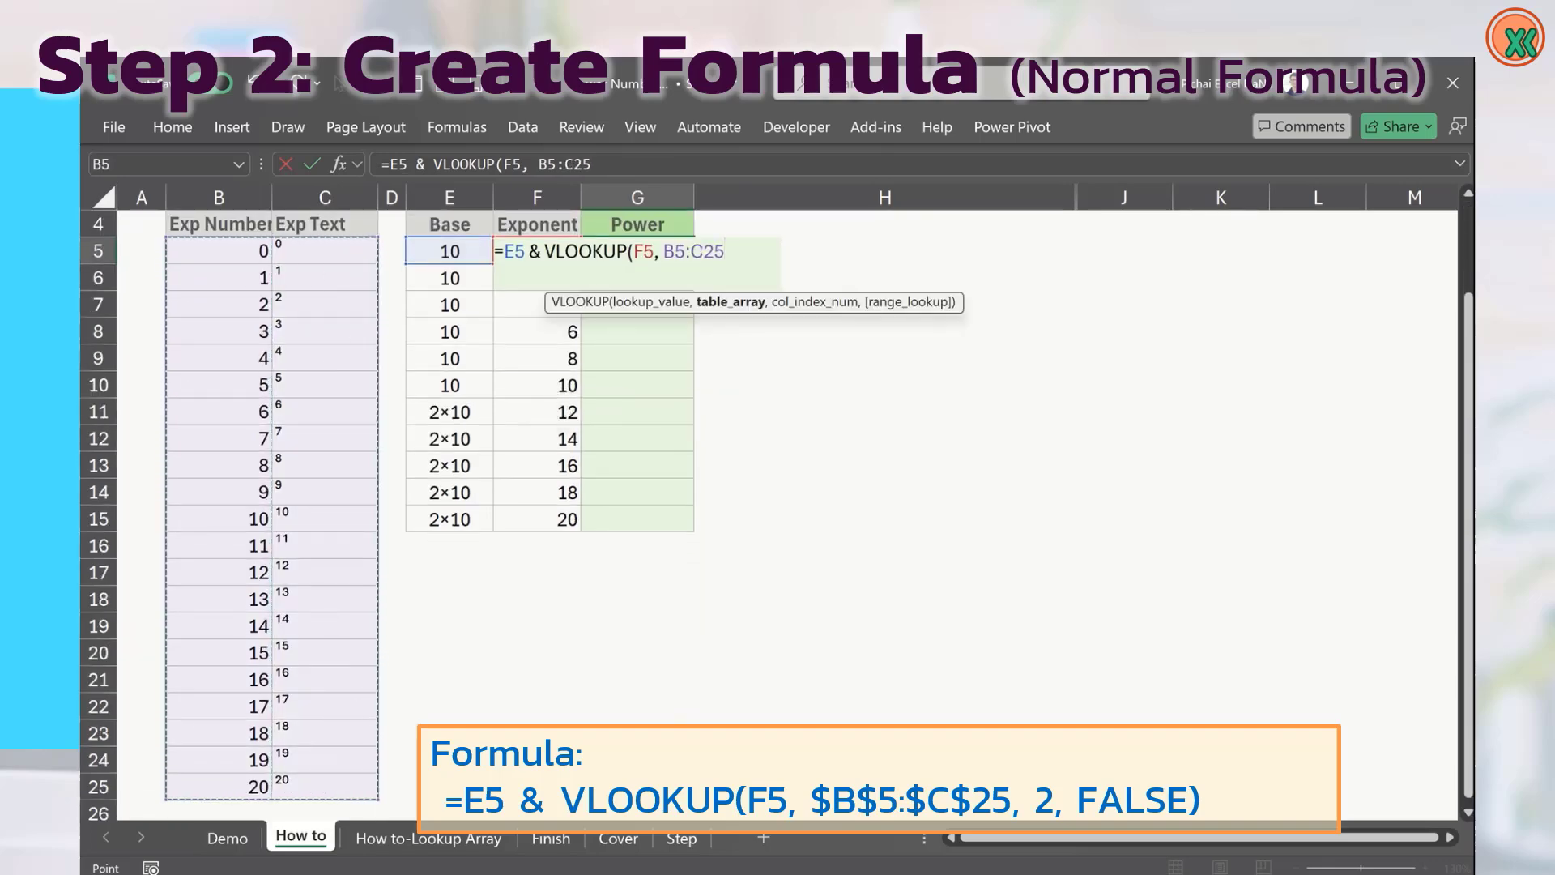
{"action": "key", "text": "F4"}
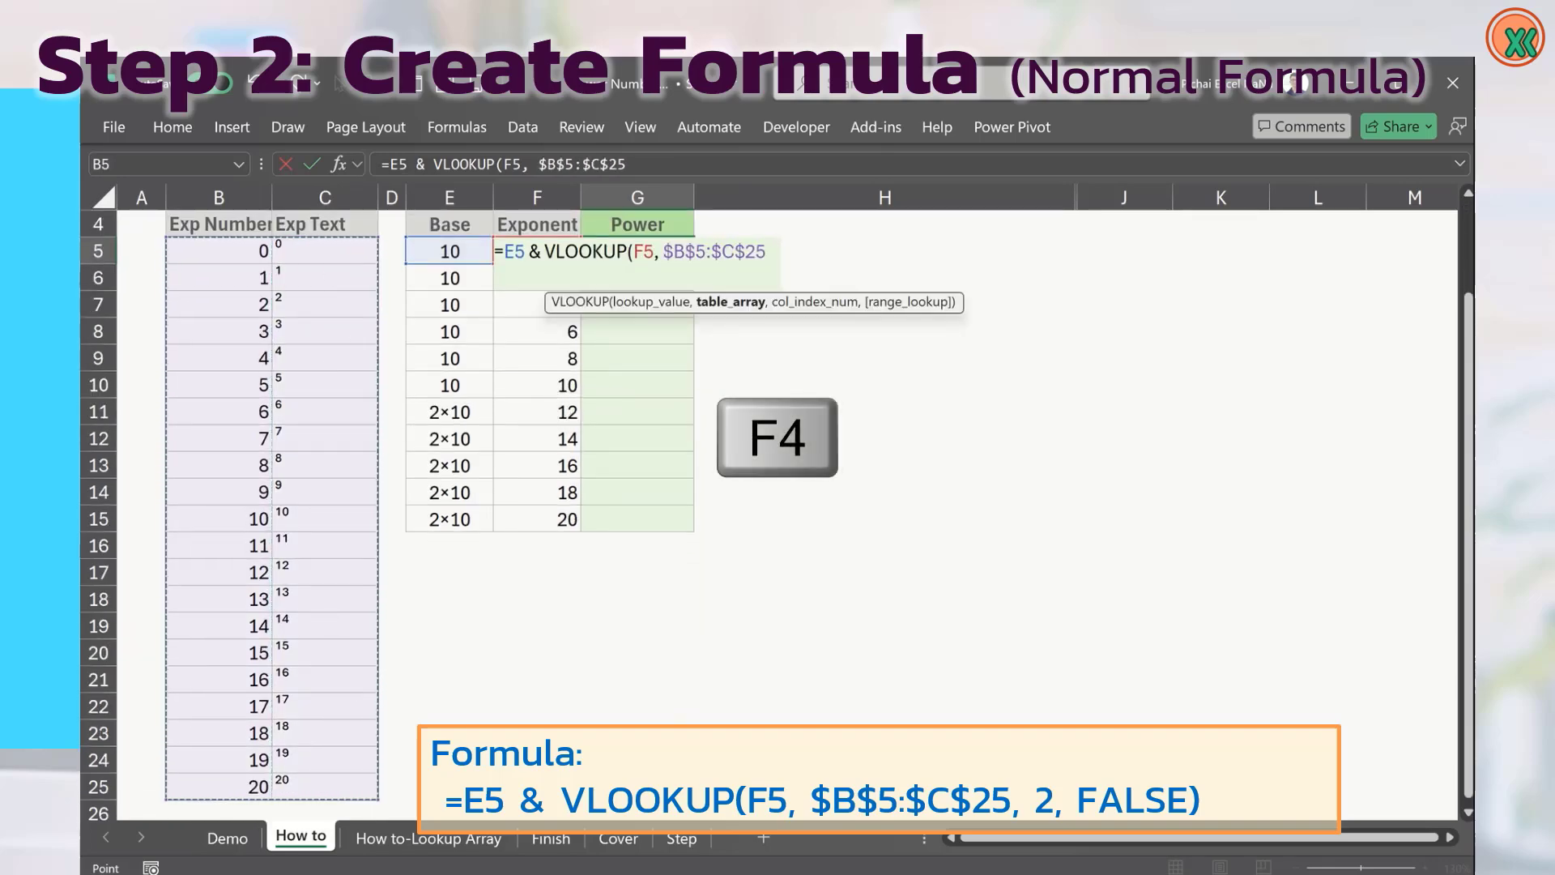
- Finish the G5 formula with column index 2 and FALSE for an exact match
{"action": "type", "text": ", 2,"}
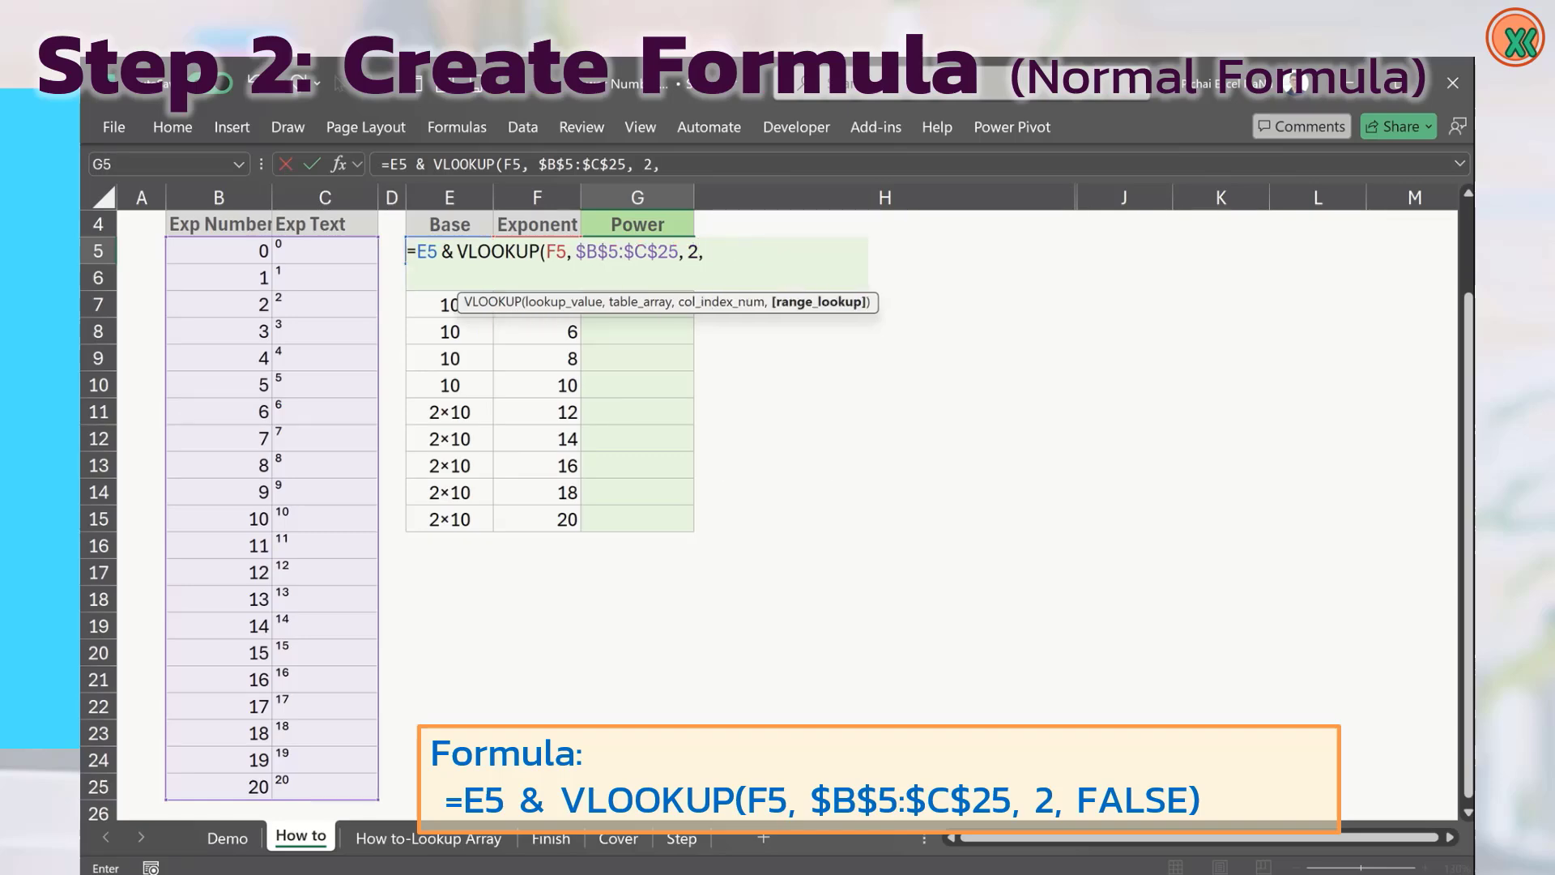
{"action": "type", "text": " False)"}
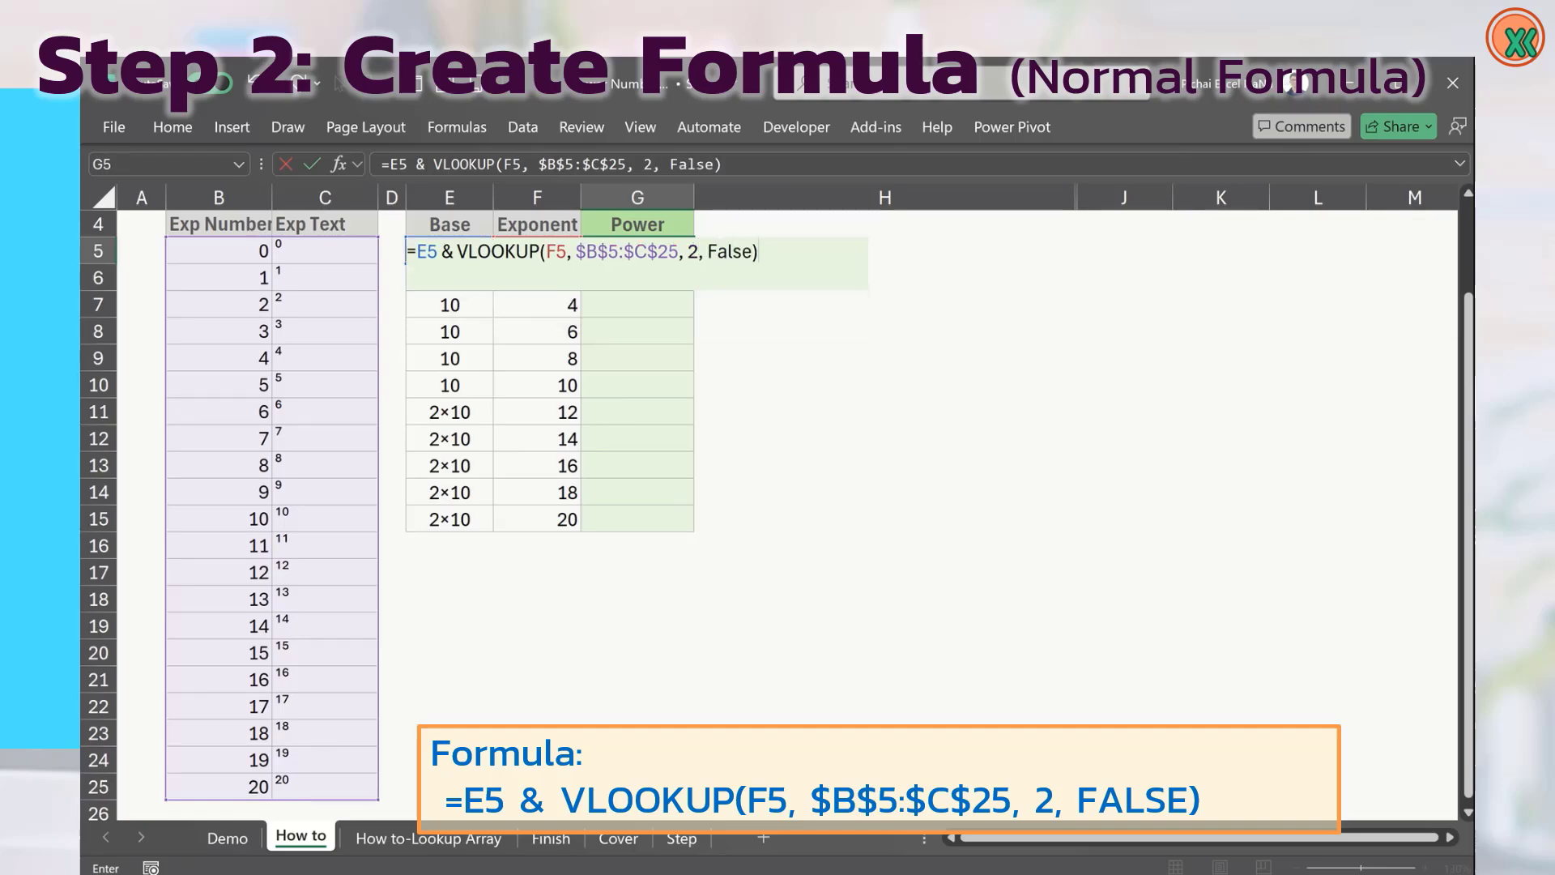
{"action": "key", "text": "Return"}
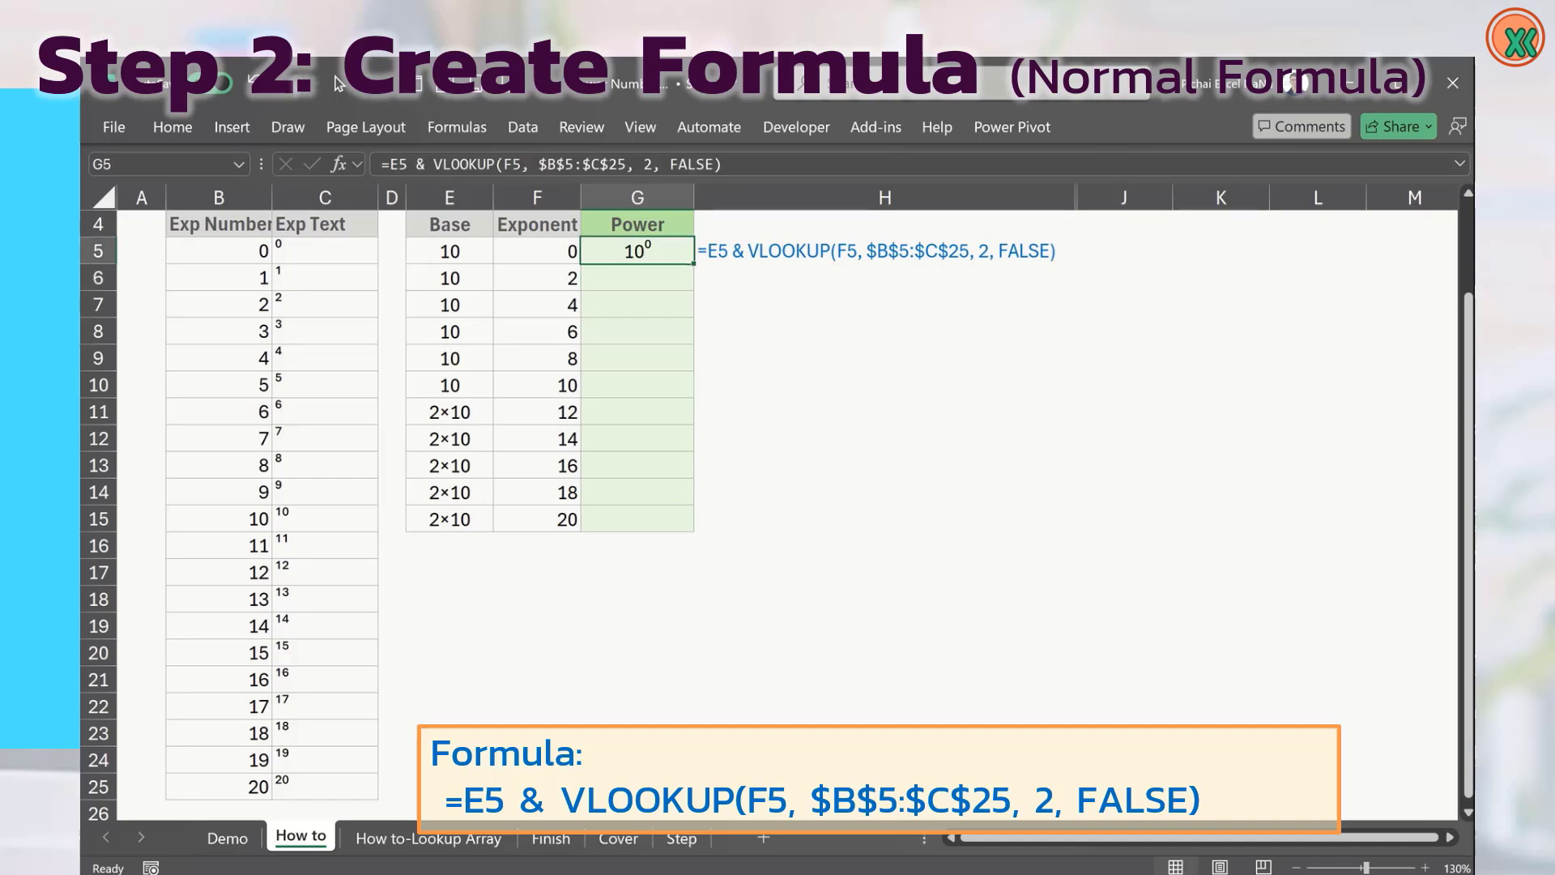
- Fill the Power formula from G5 down through G15
{"action": "key", "text": "Up"}
{"action": "key", "text": "Up"}
{"action": "key", "text": "Up"}
{"action": "key", "text": "Up"}
{"action": "key", "text": "Up"}
{"action": "key", "text": "Down"}
{"action": "key", "text": "Down"}
{"action": "key", "text": "Down"}
{"action": "key", "text": "Down"}
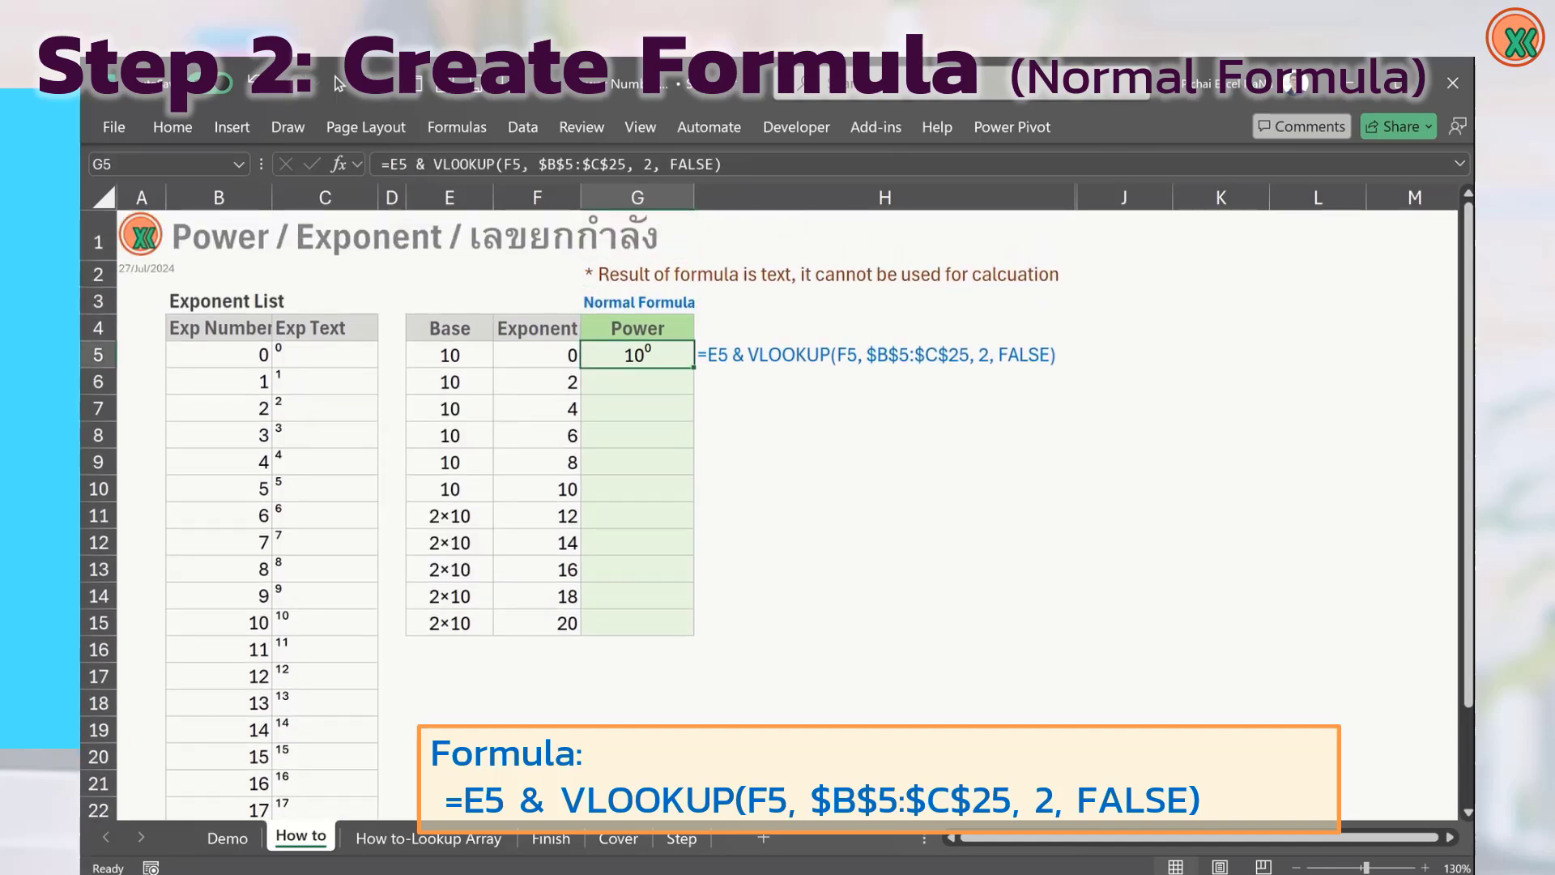
{"action": "key", "text": "Left"}
{"action": "key", "text": "ctrl+Down"}
{"action": "key", "text": "Right"}
{"action": "key", "text": "ctrl+shift+Up"}
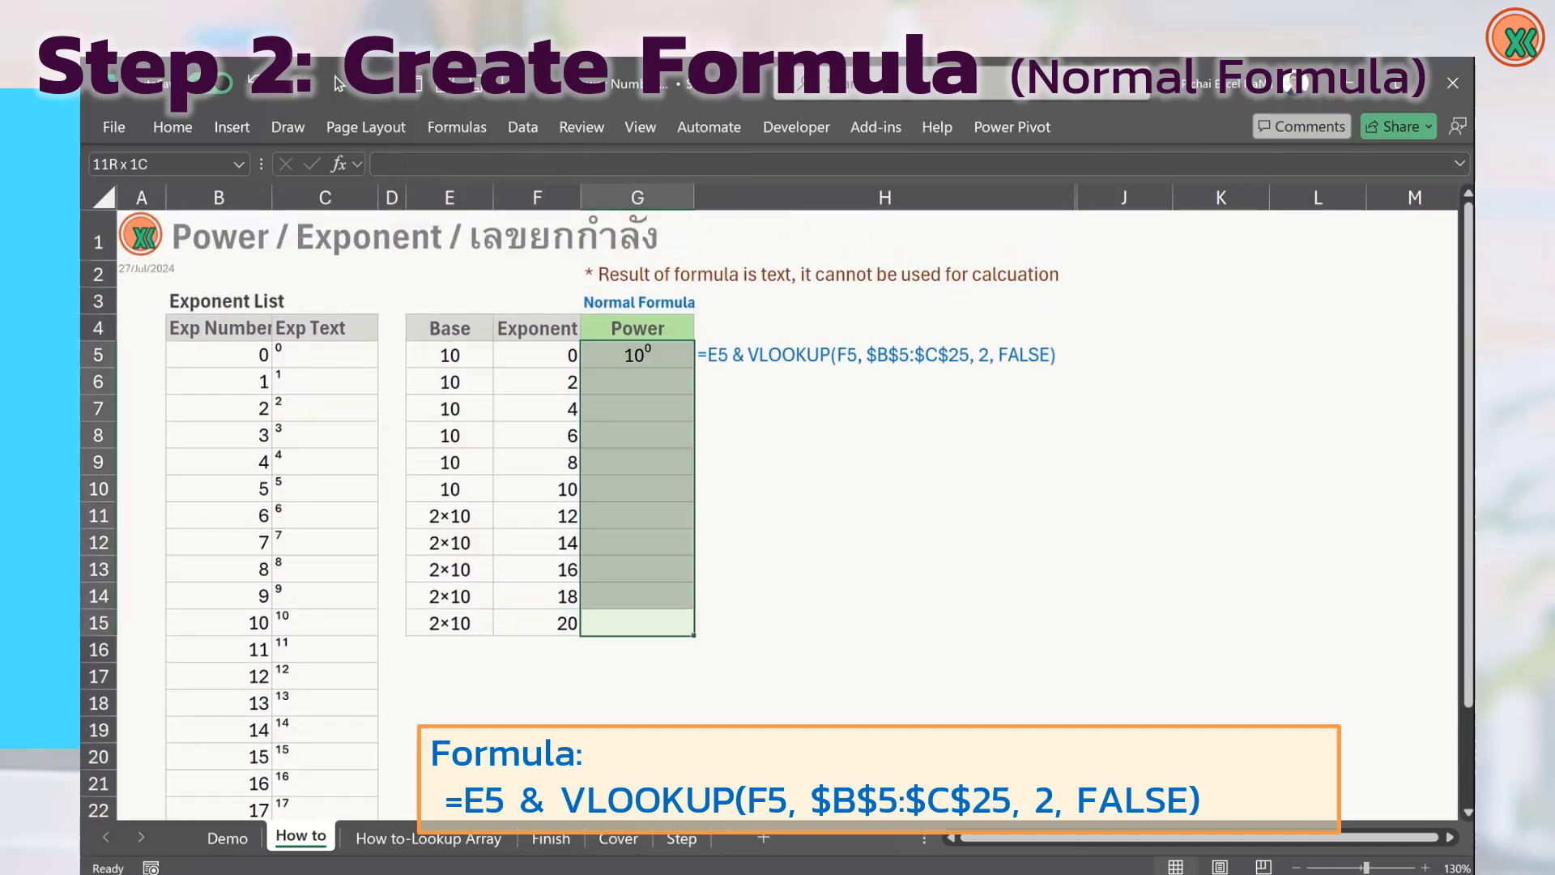
{"action": "key", "text": "ctrl+d"}
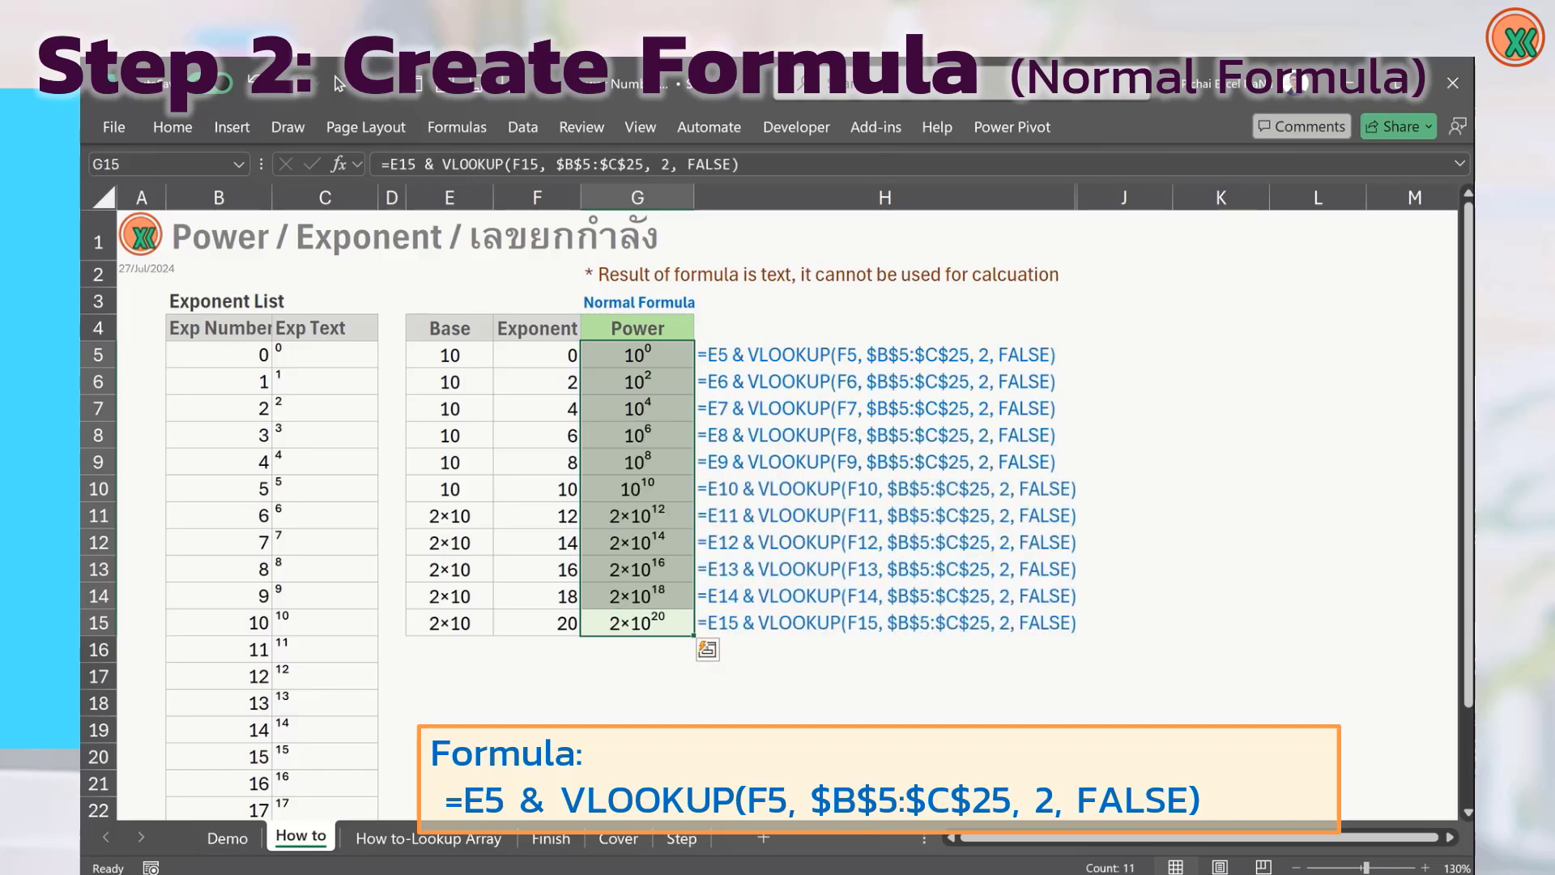
{"action": "key", "text": "Up"}
{"action": "key", "text": "Up"}
{"action": "key", "text": "Up"}
{"action": "key", "text": "Up"}
{"action": "key", "text": "Up"}
{"action": "key", "text": "Up"}
{"action": "key", "text": "Up"}
{"action": "key", "text": "Up"}
{"action": "key", "text": "Up"}
{"action": "key", "text": "Up"}
{"action": "key", "text": "Up"}
{"action": "key", "text": "Up"}
{"action": "key", "text": "Up"}
{"action": "key", "text": "Up"}
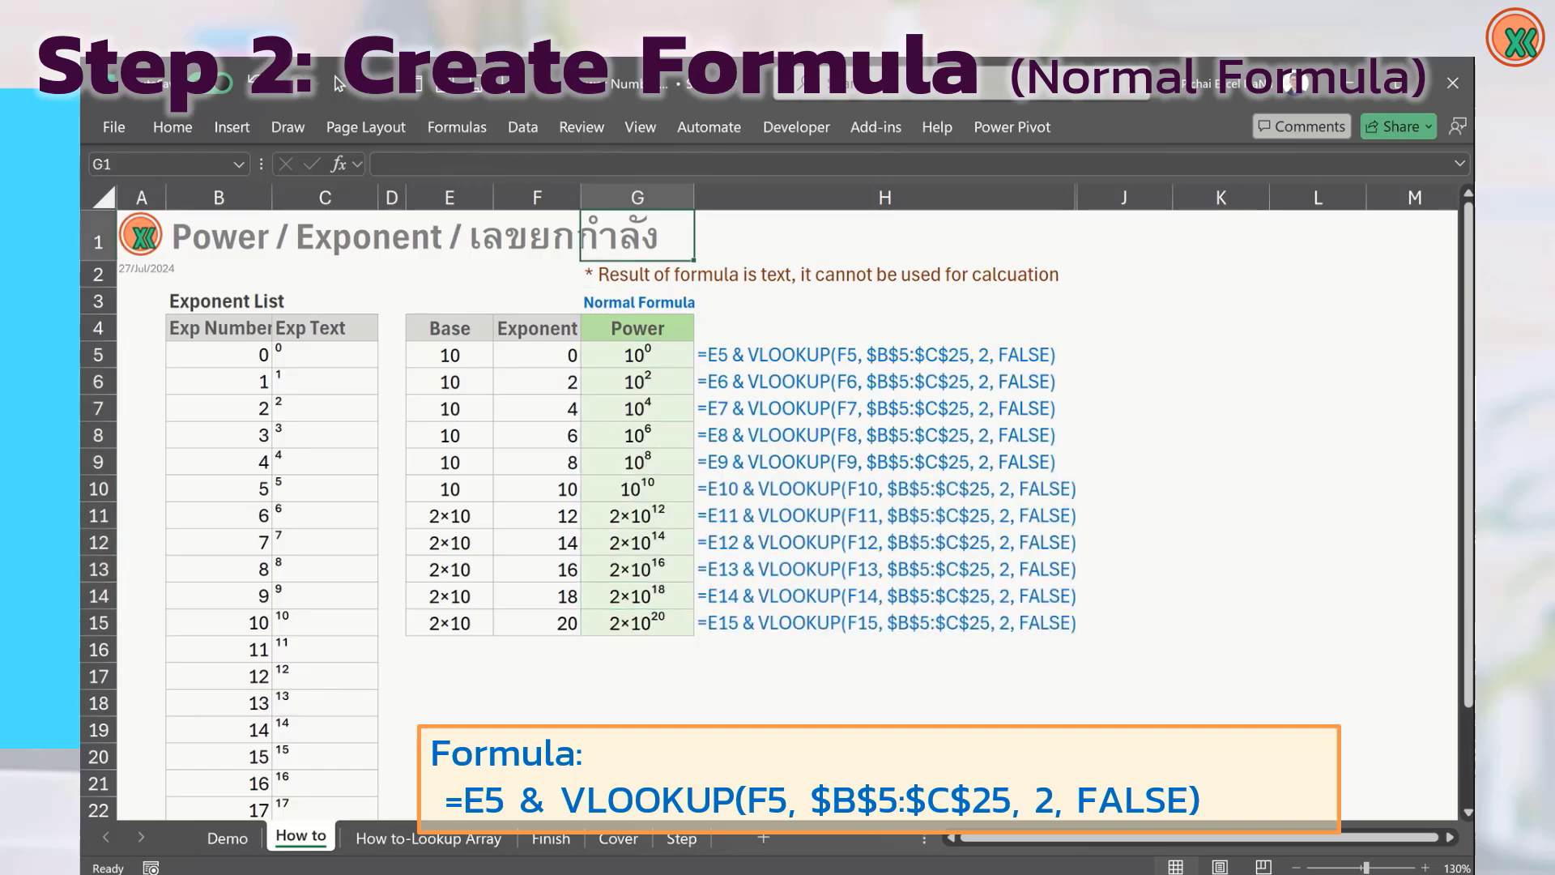
{"action": "key", "text": "Left"}
{"action": "key", "text": "Left"}
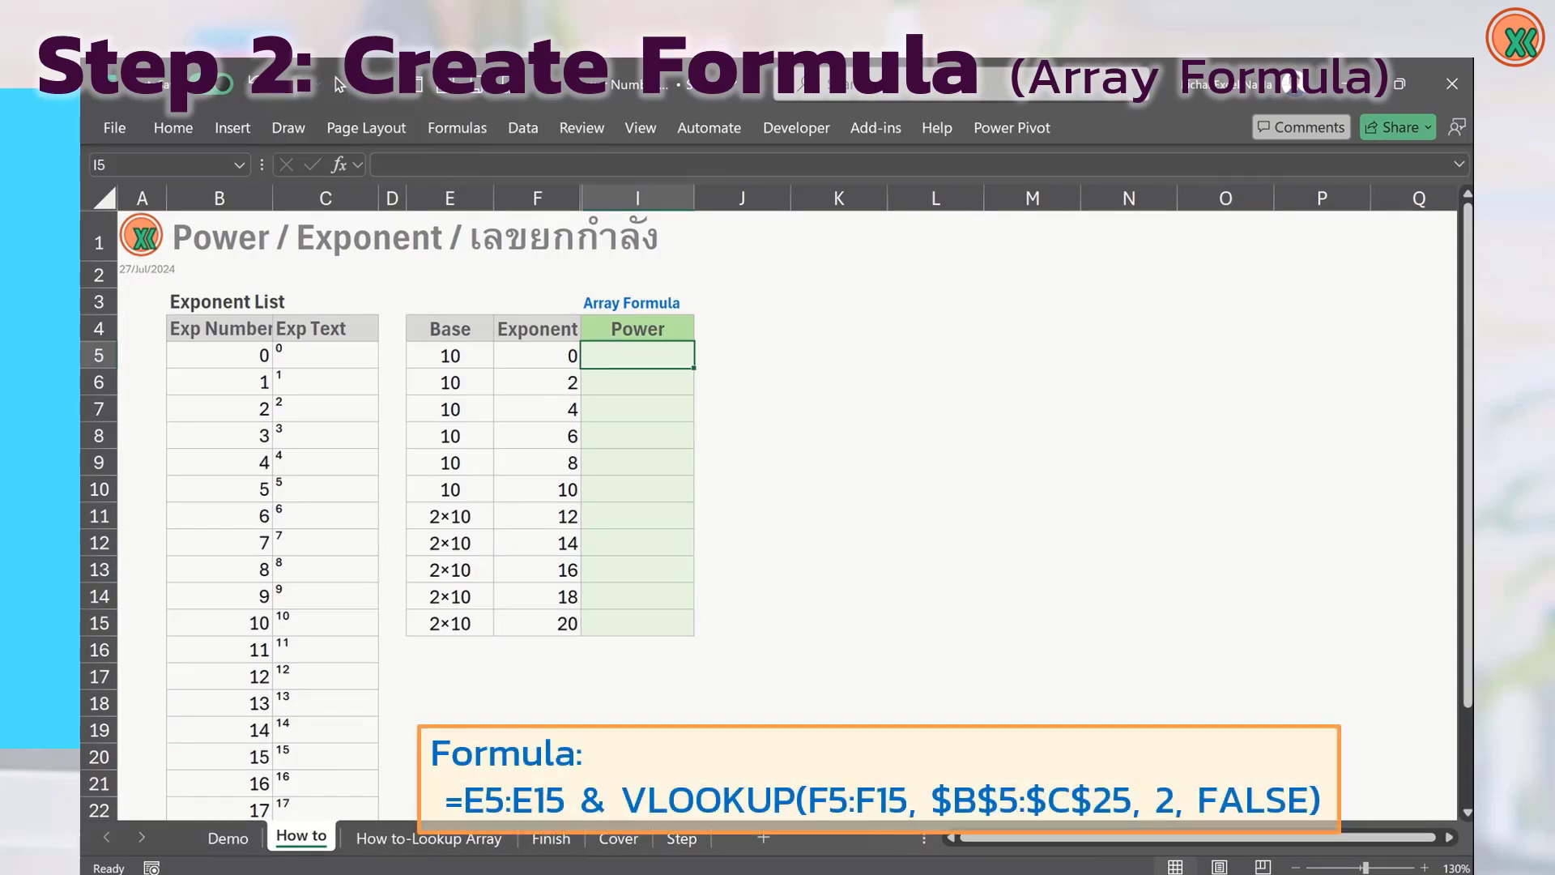
- Begin an array formula in Power cell I5 with the base range E5:E15
{"action": "type", "text": "="}
{"action": "key", "text": "Left"}
{"action": "key", "text": "Left"}
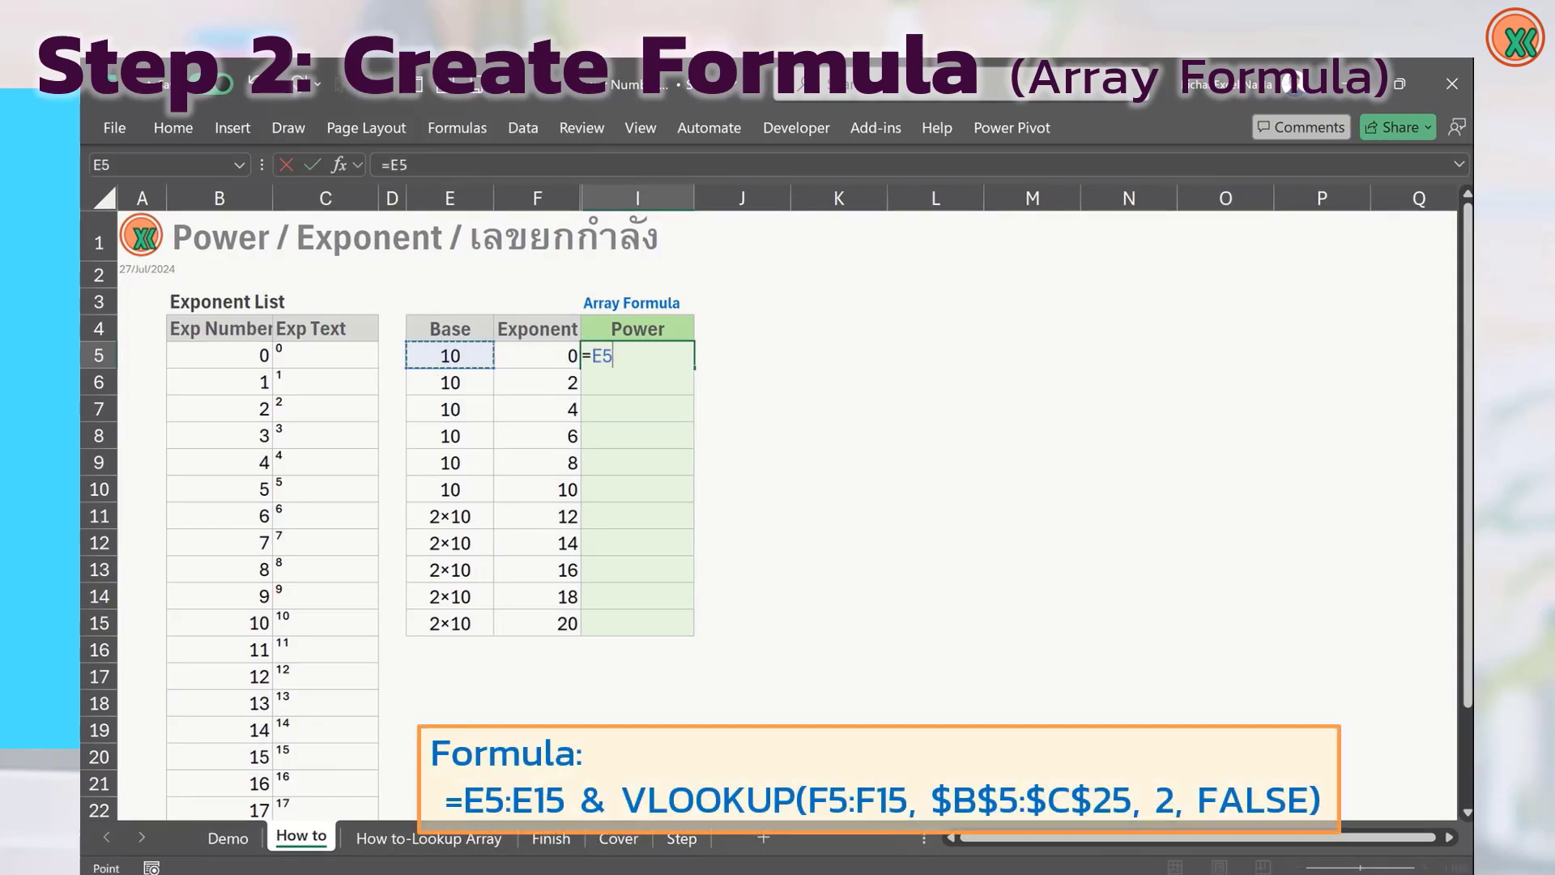
{"action": "key", "text": "ctrl+shift+Down"}
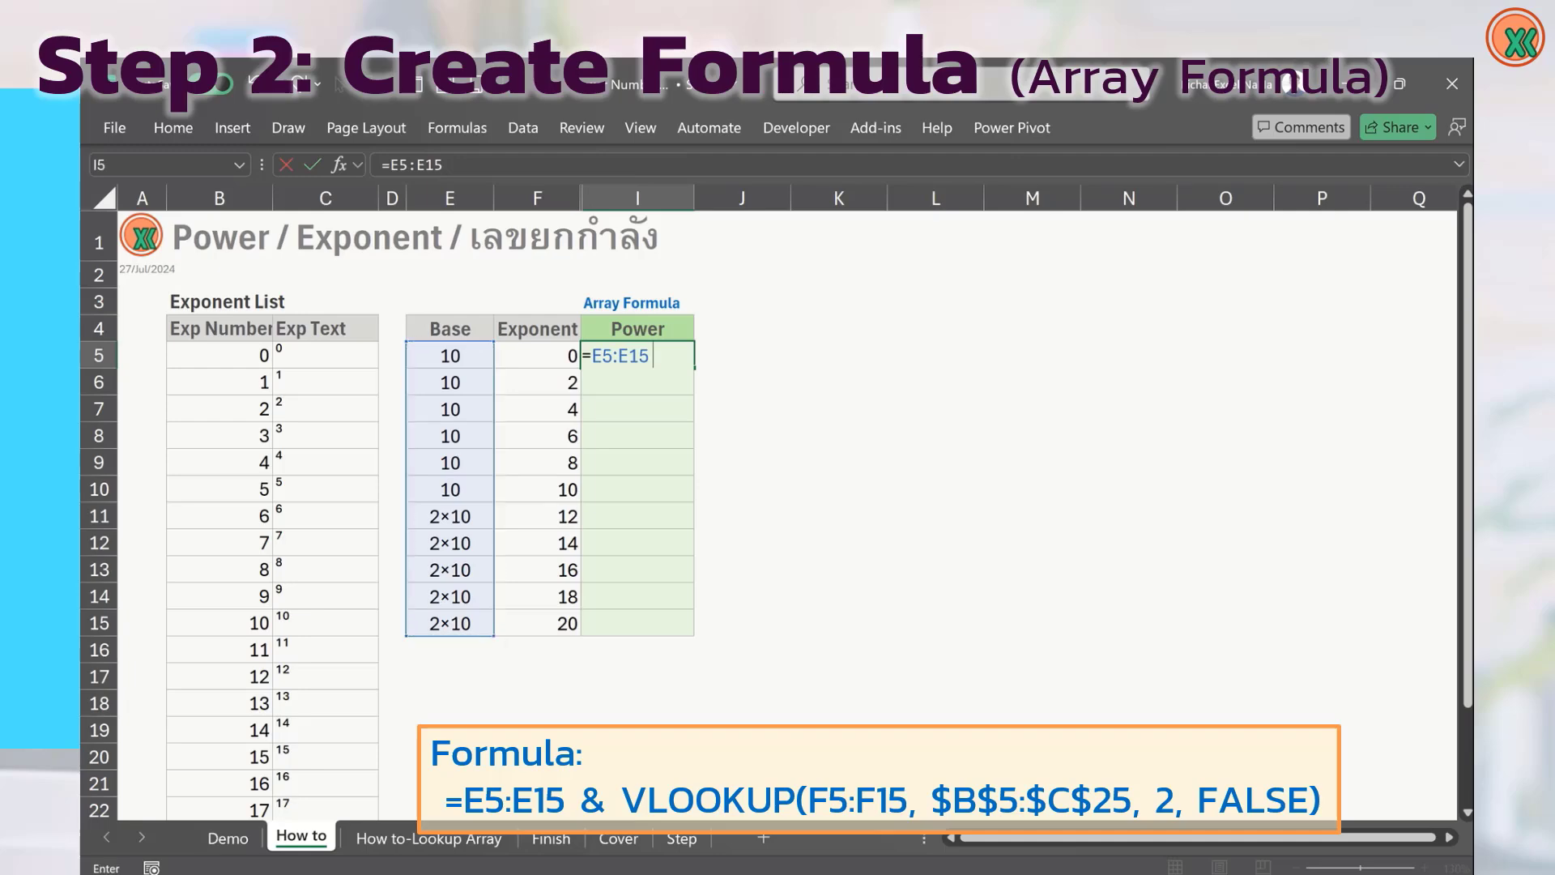
- Join a VLOOKUP to the base range with & and use exponents F5:F15 as its lookup values
{"action": "type", "text": "& vlo"}
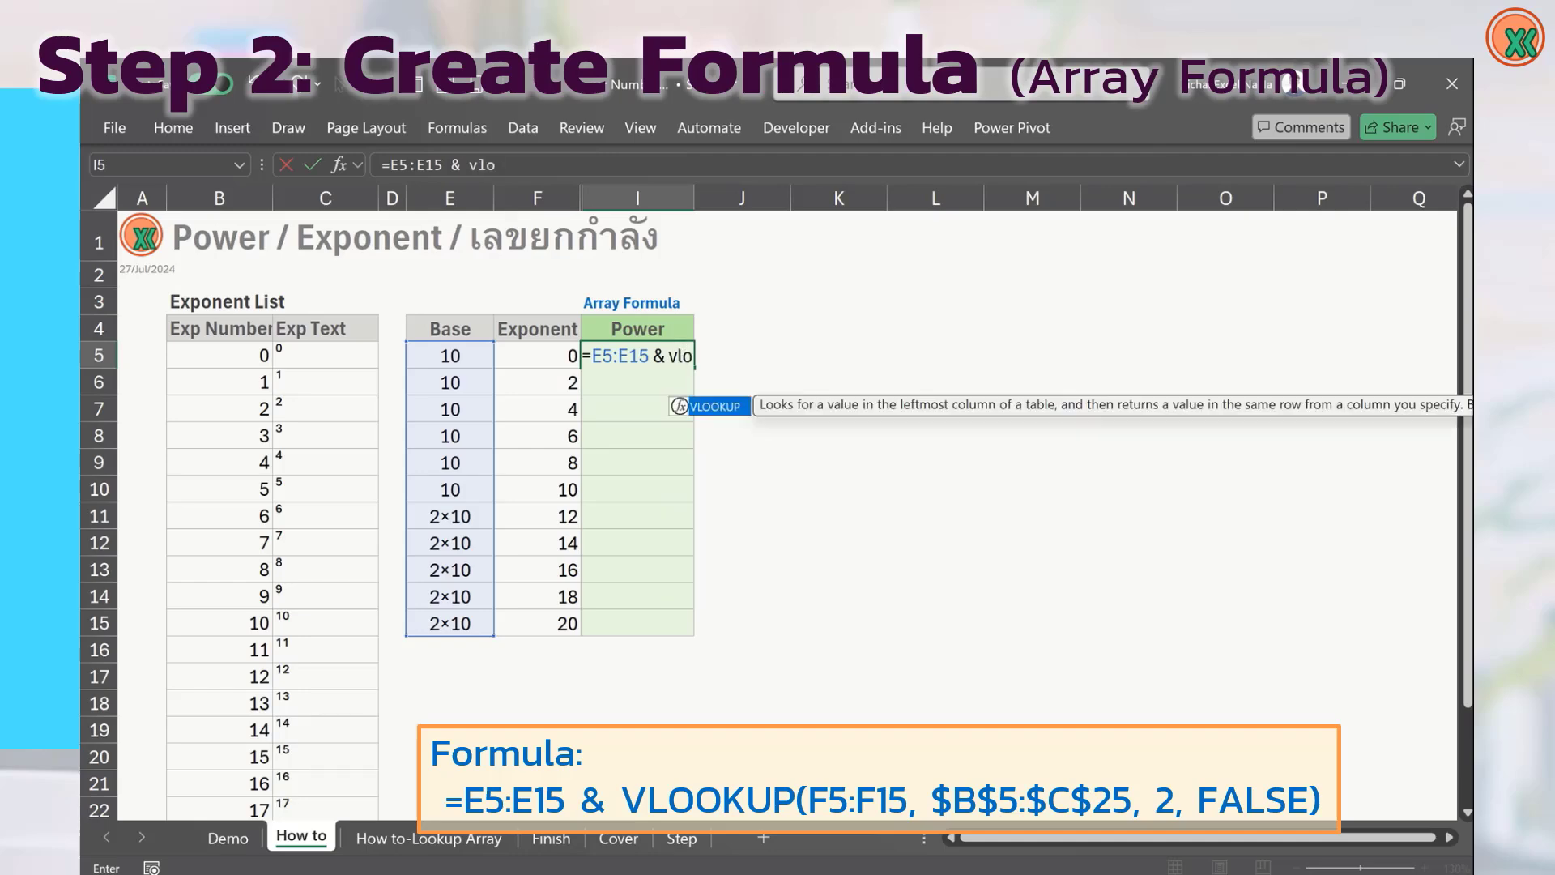
{"action": "key", "text": "Tab"}
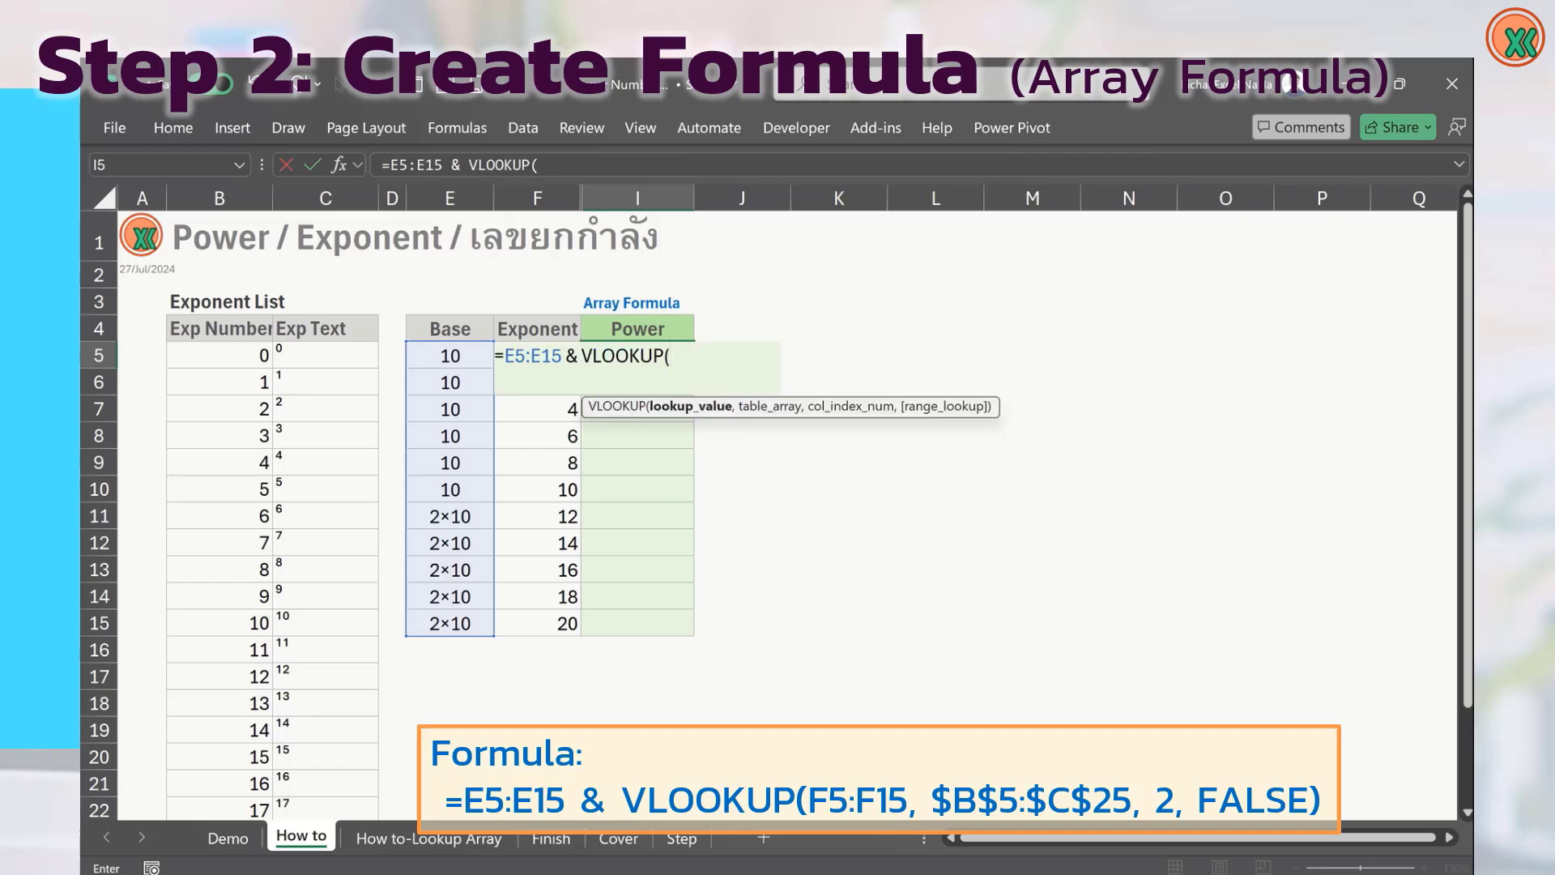
{"action": "key", "text": "Left"}
{"action": "key", "text": "ctrl+shift+Down"}
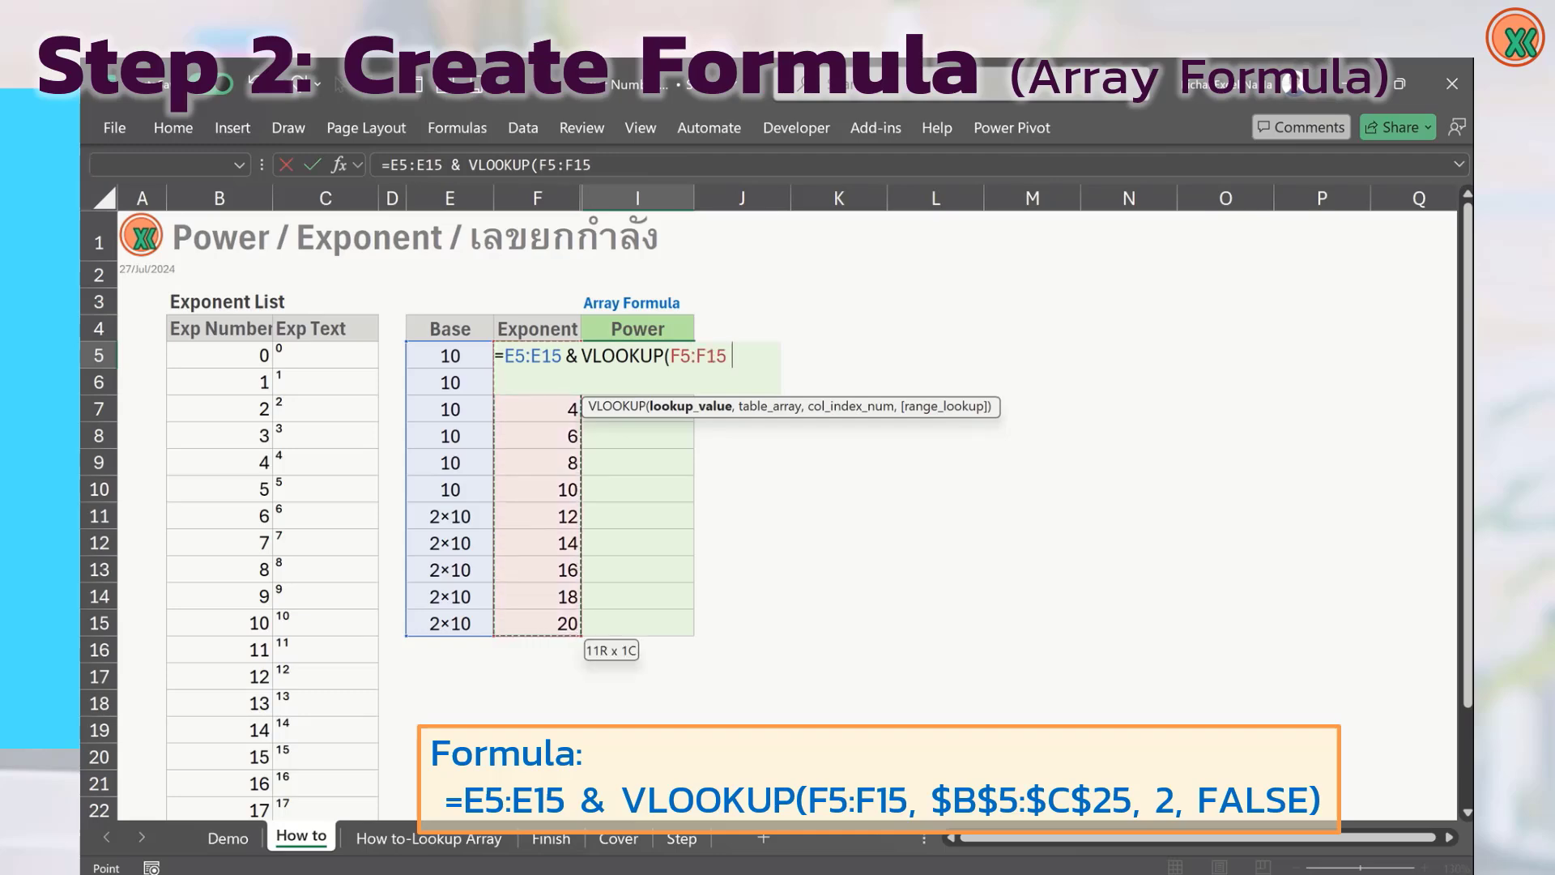
{"action": "type", "text": ","}
- Set the array formula's table array to the exponent list as the absolute range $B$5:$C$25
{"action": "key", "text": "Left"}
{"action": "key", "text": "Left"}
{"action": "key", "text": "Left"}
{"action": "key", "text": "Left"}
{"action": "key", "text": "Left"}
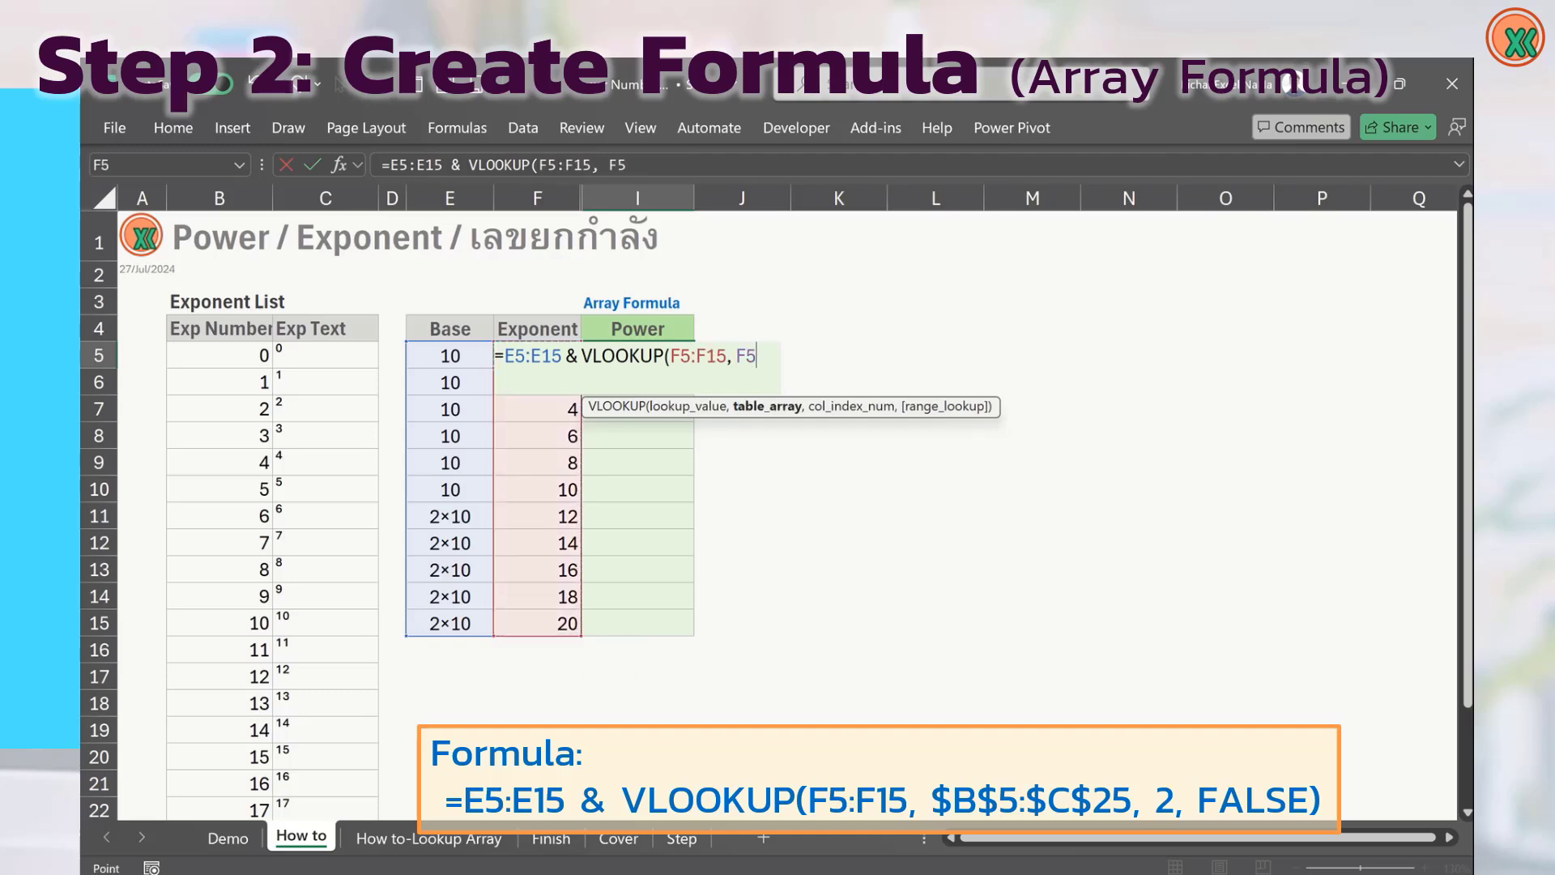
{"action": "key", "text": "ctrl+shift+Down"}
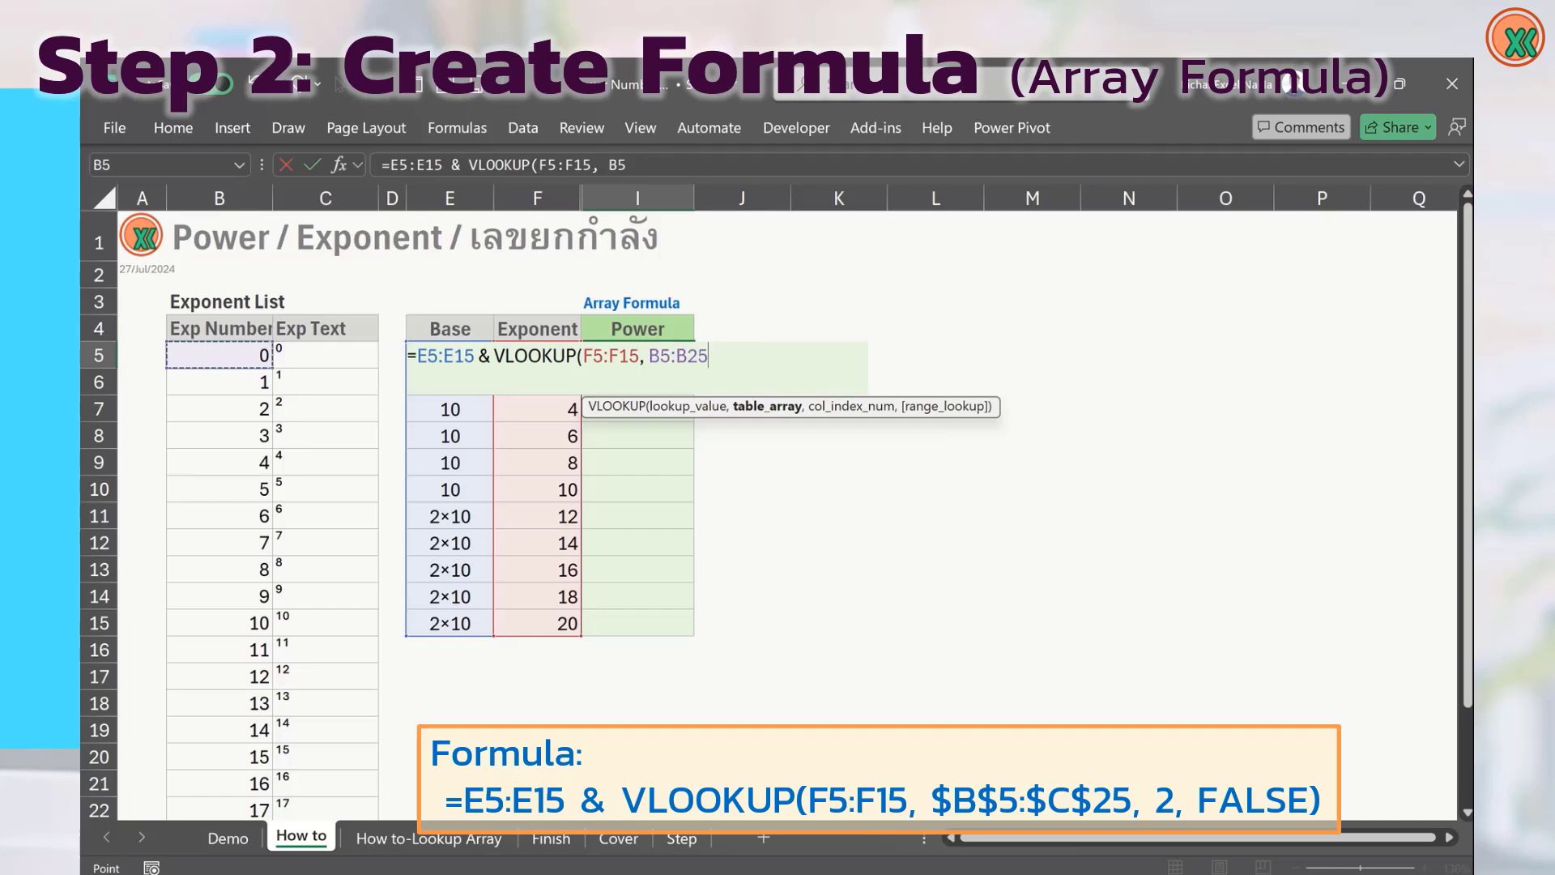
{"action": "key", "text": "shift+Right"}
{"action": "key", "text": "F4"}
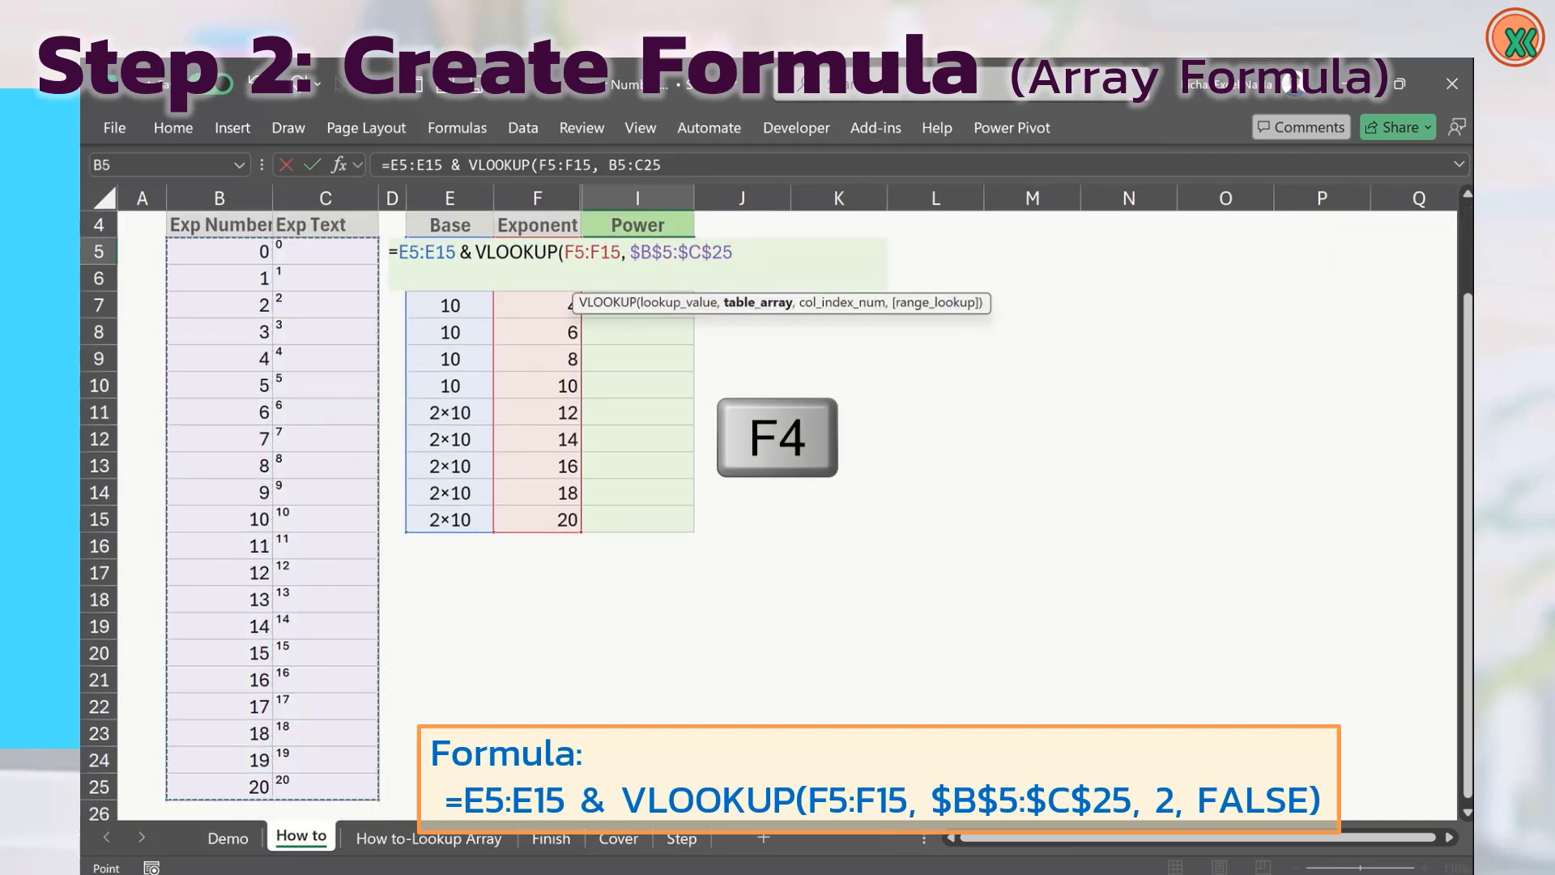
- Complete the array formula in I5 with column index 2 and FALSE for an exact match
{"action": "type", "text": ","}
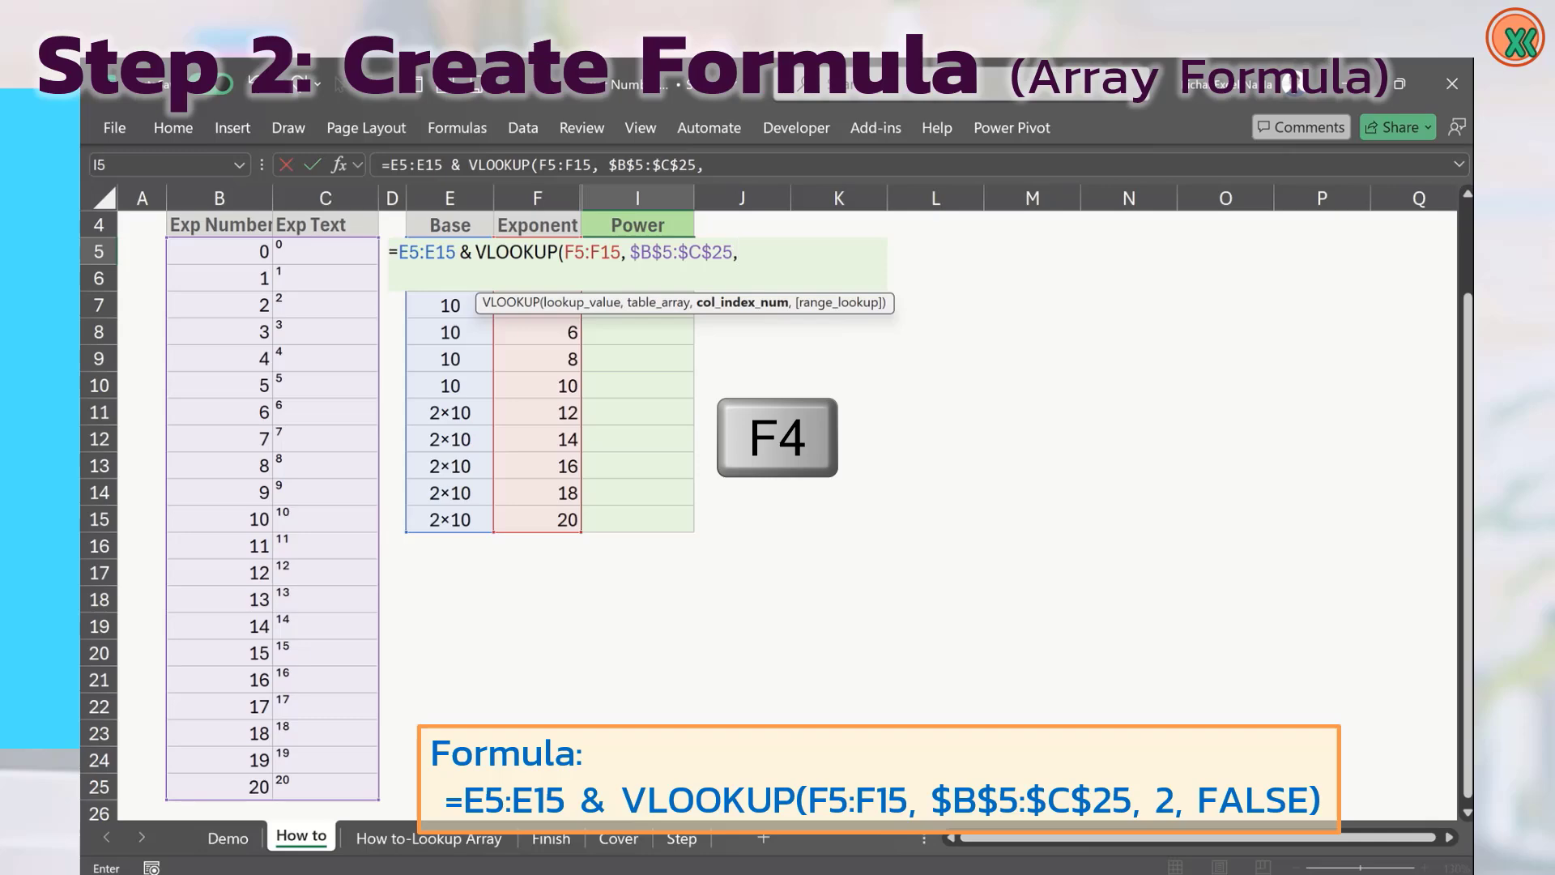
{"action": "type", "text": " 2, "}
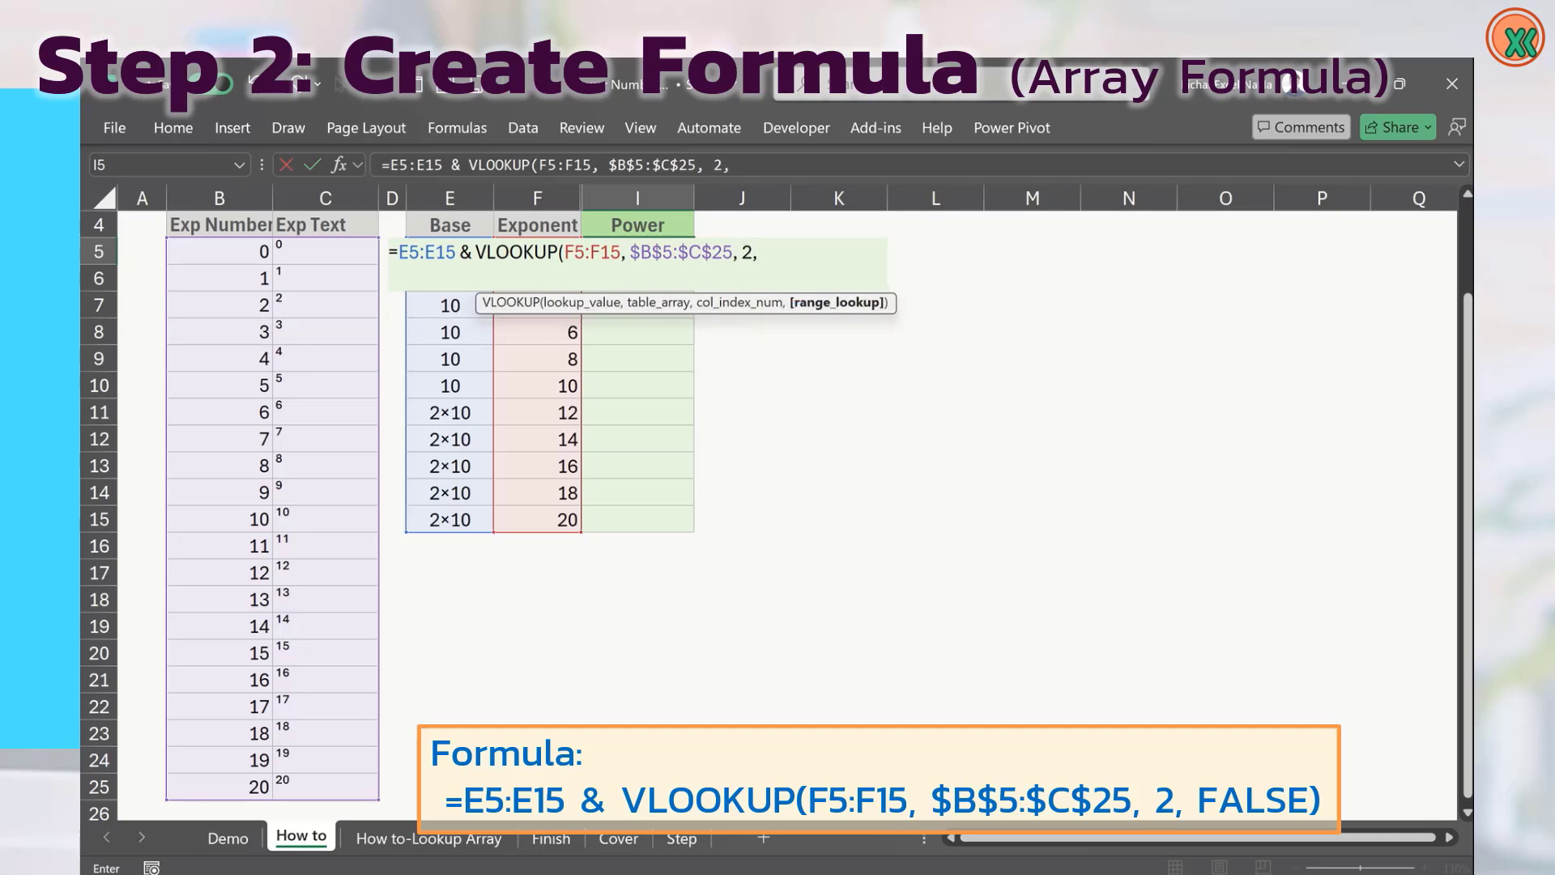
{"action": "type", "text": "False)"}
{"action": "key", "text": "Return"}
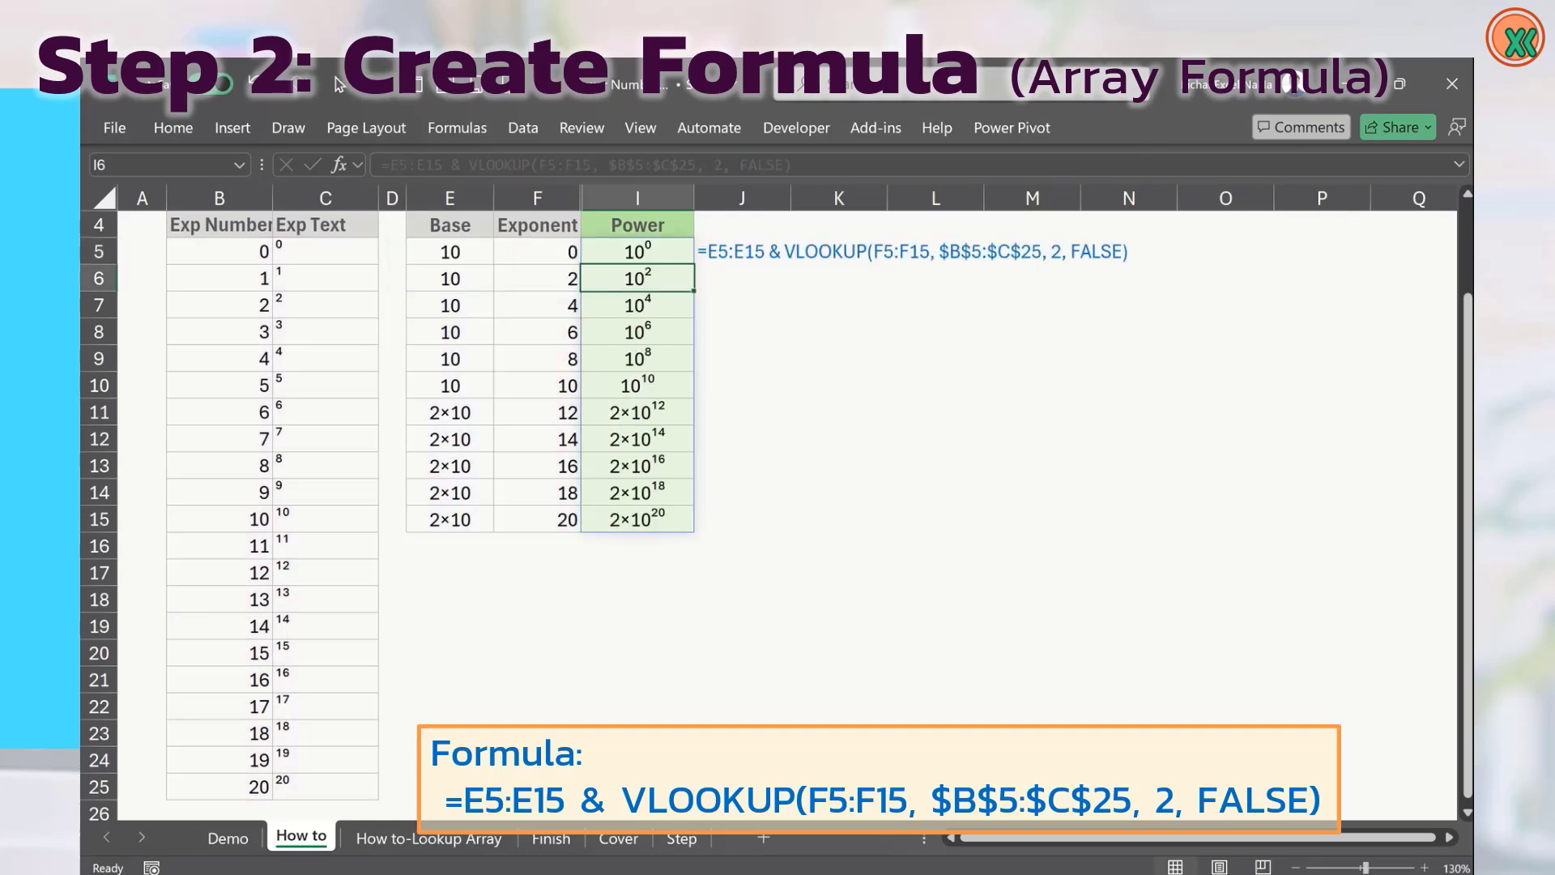
{"action": "key", "text": "Up"}
{"action": "key", "text": "Up"}
{"action": "key", "text": "Up"}
{"action": "key", "text": "Up"}
{"action": "key", "text": "Up"}
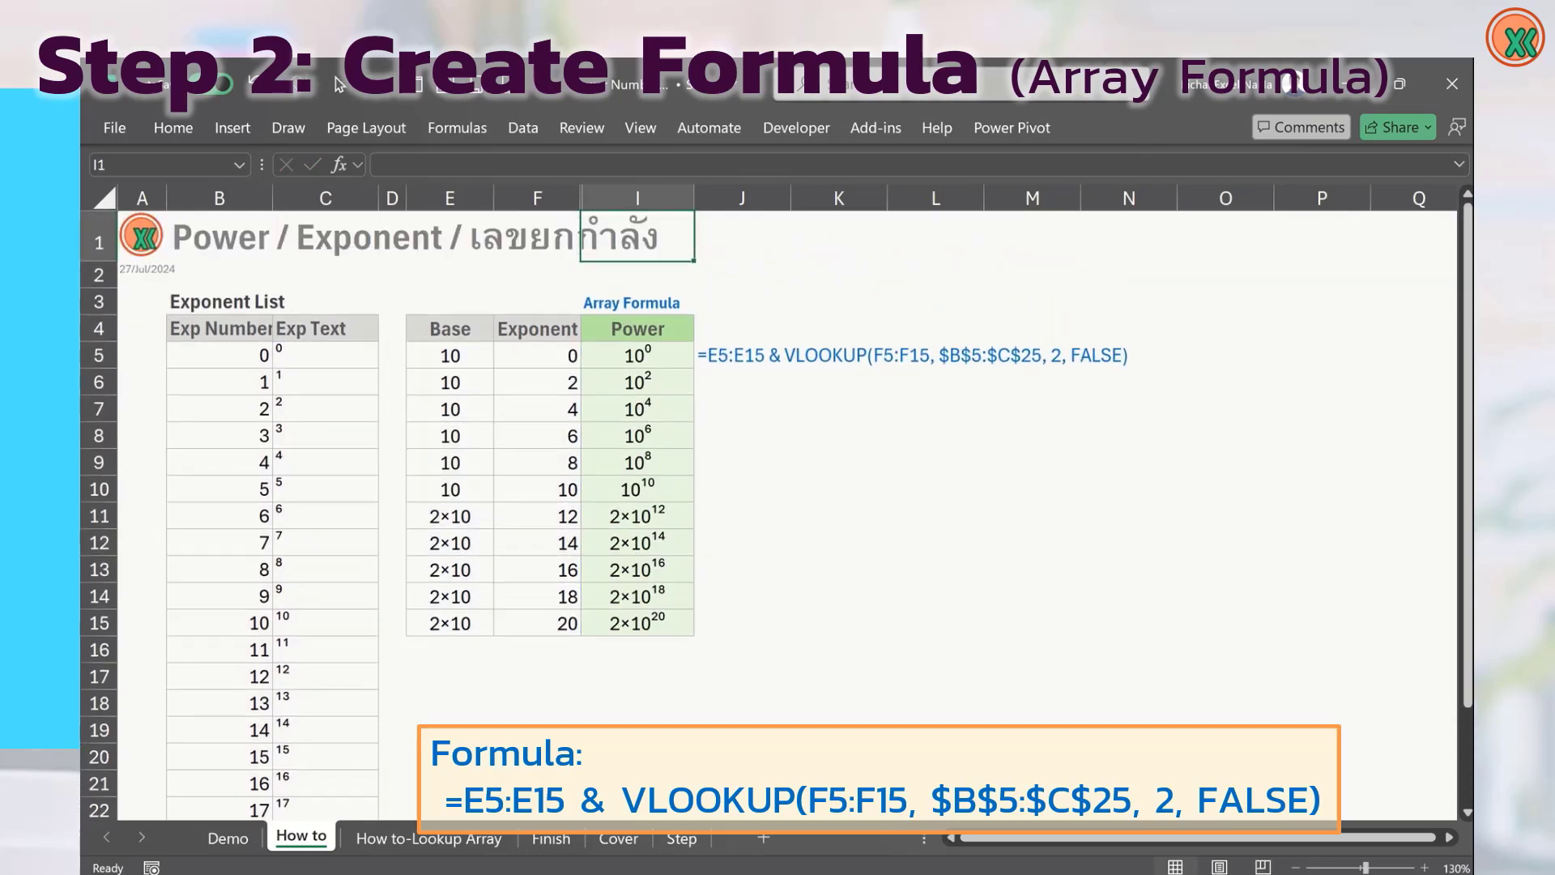
{"action": "key", "text": "ctrl+Left"}
{"action": "key", "text": "ctrl+Left"}
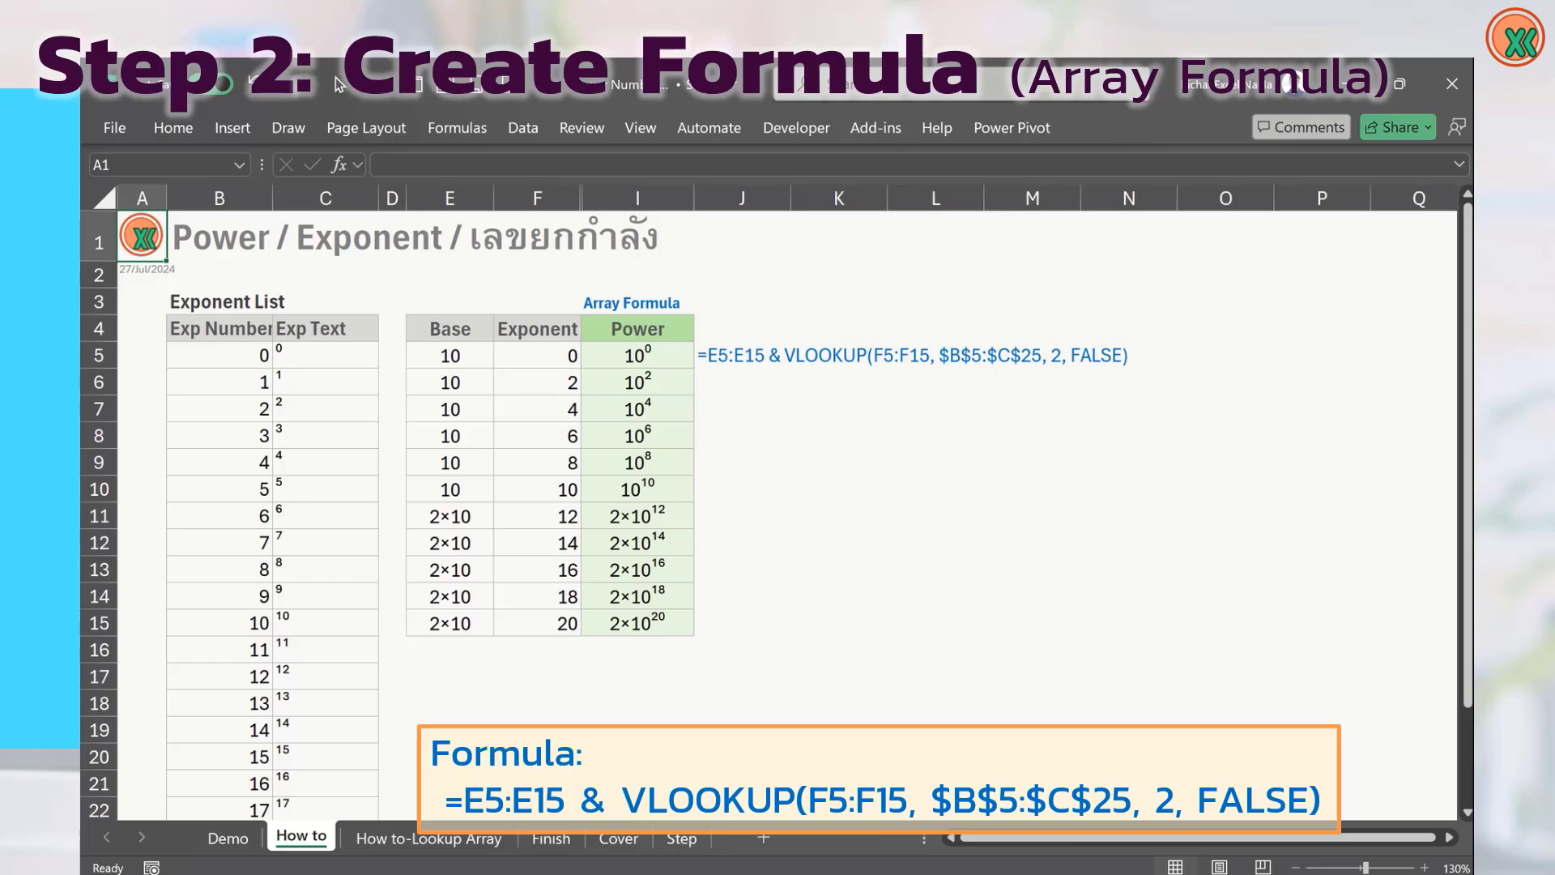